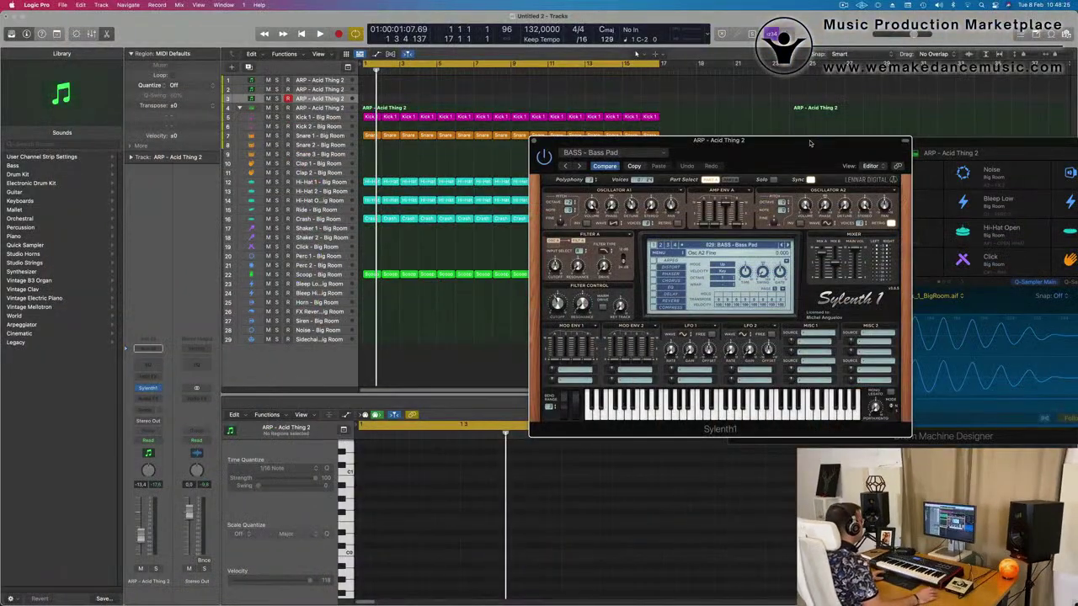
# - Play the drum loop, check the Crash - Big Room track's level, and restart playback from the beginning
pyautogui.press('space')
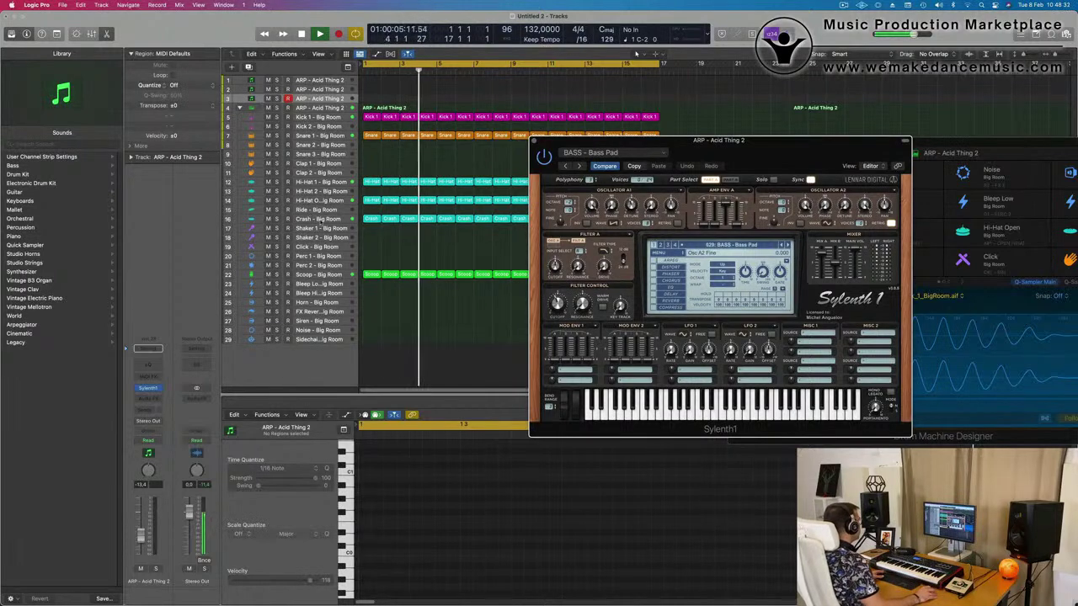
pyautogui.click(319, 219)
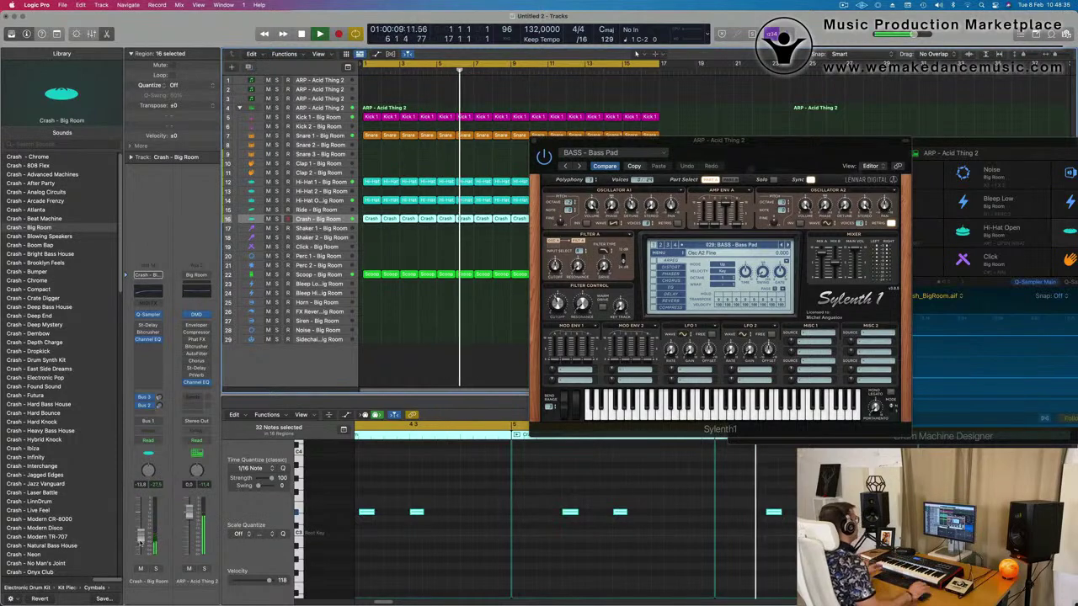
pyautogui.moveTo(794, 144); pyautogui.dragTo(743, 174)
pyautogui.press('space')
pyautogui.press('space')
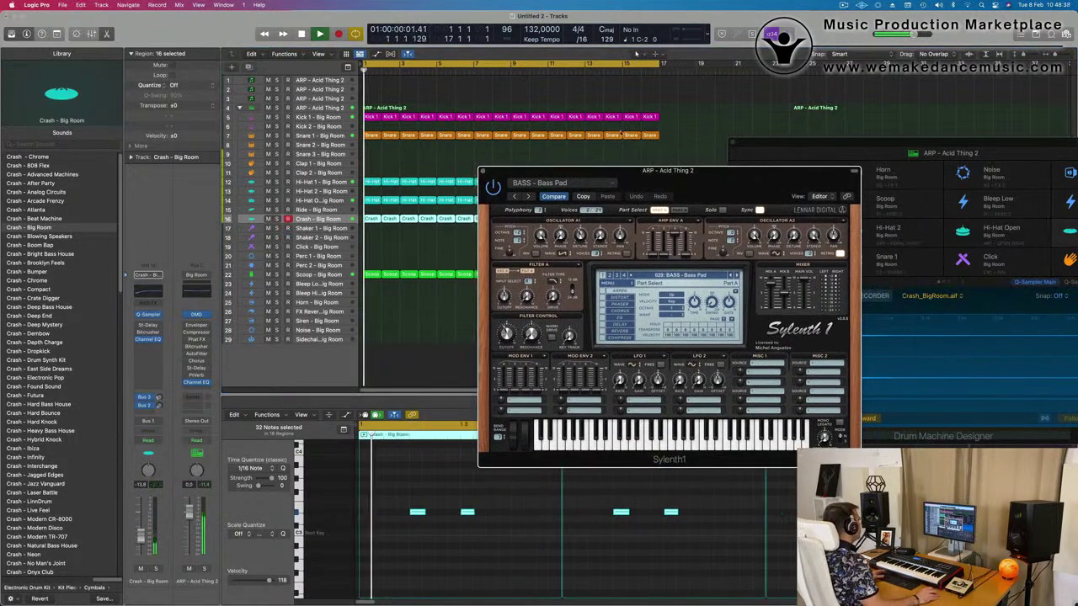
# - Try the BASS - Bass Pad sound over the drums and insert a Compressor on the third ARP - Acid Thing 2 track
pyautogui.click(333, 99)
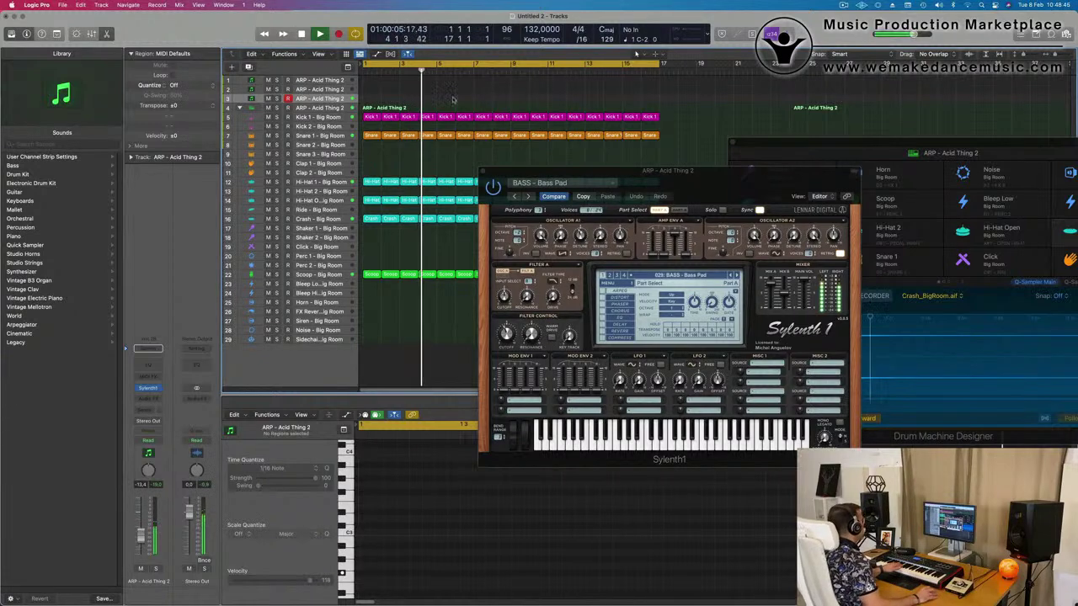
pyautogui.press('space')
pyautogui.click(154, 399)
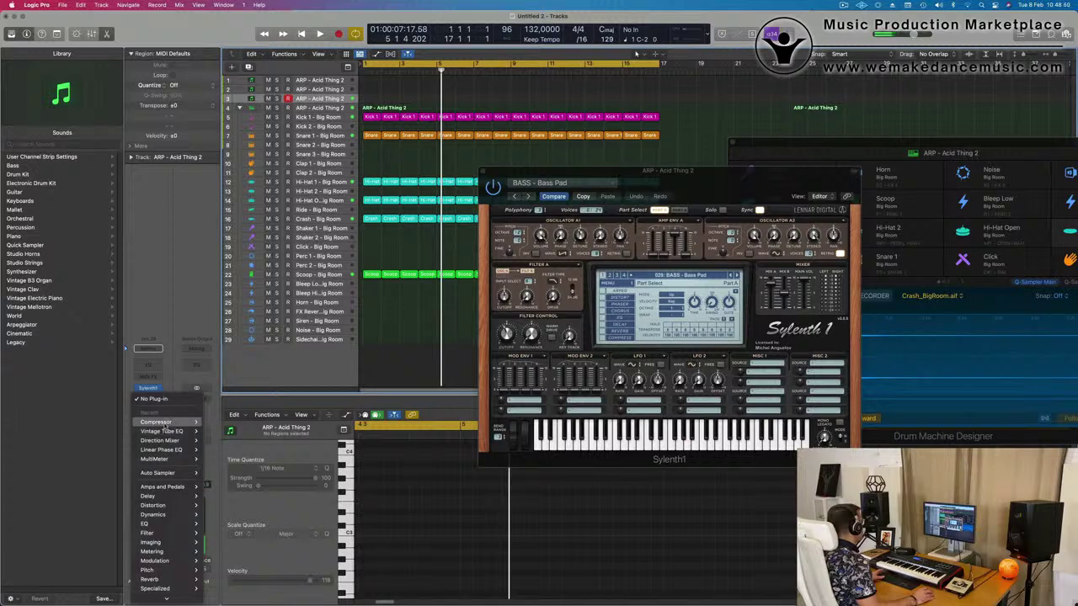
pyautogui.click(215, 422)
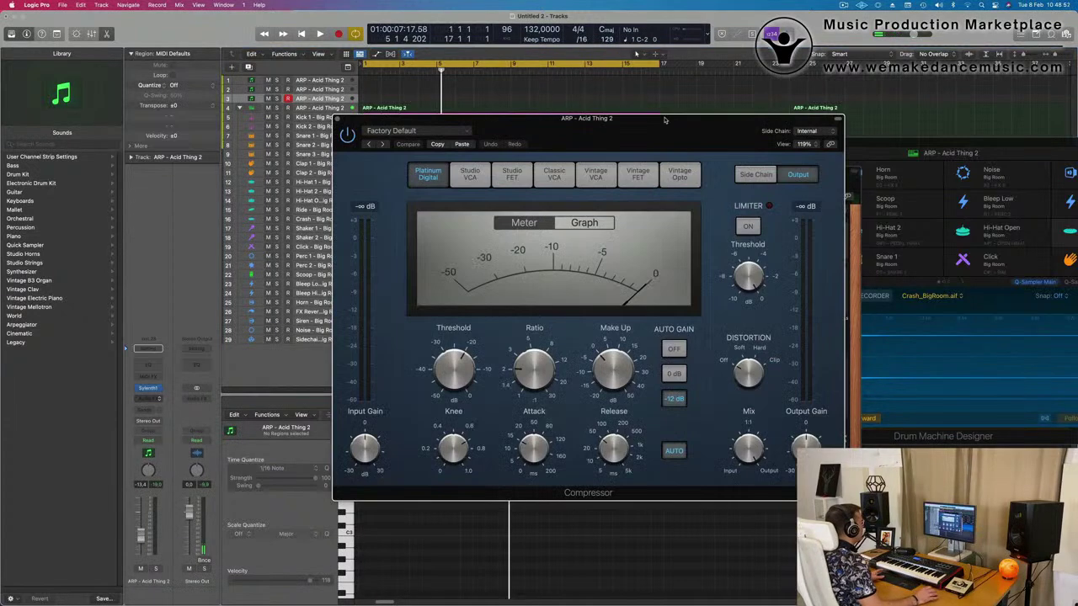
# - Set the compressor's side chain source to the Kick 1 - Big Room instrument (Inst 3)
pyautogui.click(813, 131)
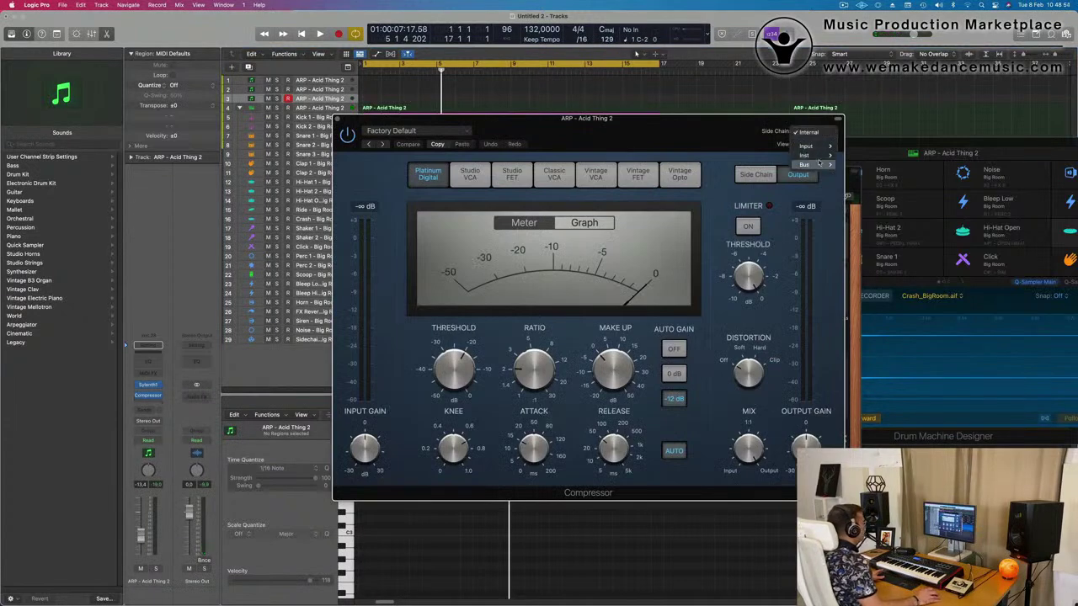
pyautogui.moveTo(822, 156)
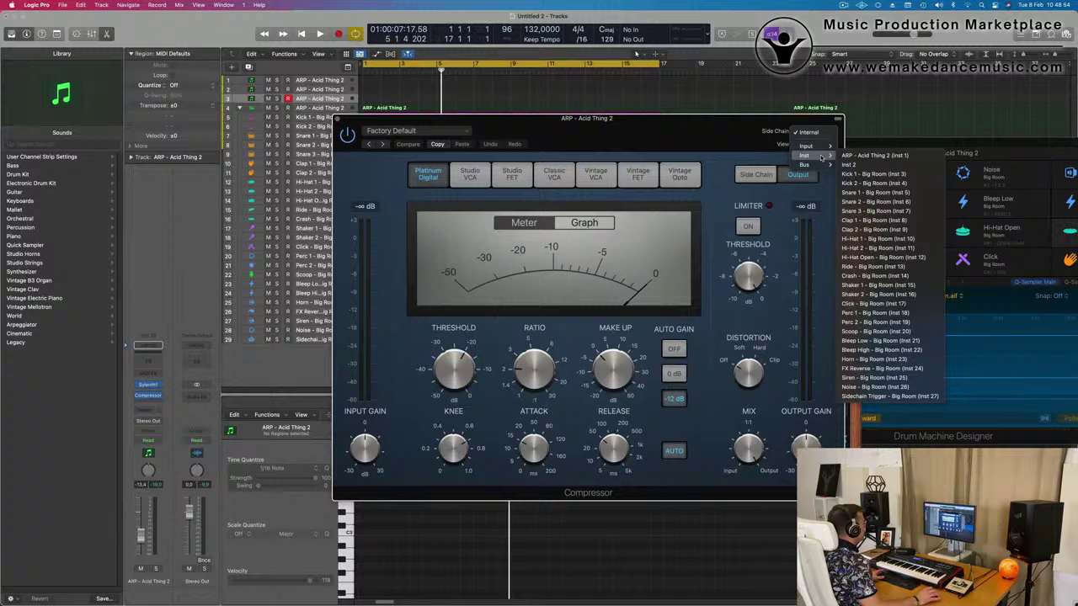
pyautogui.click(881, 172)
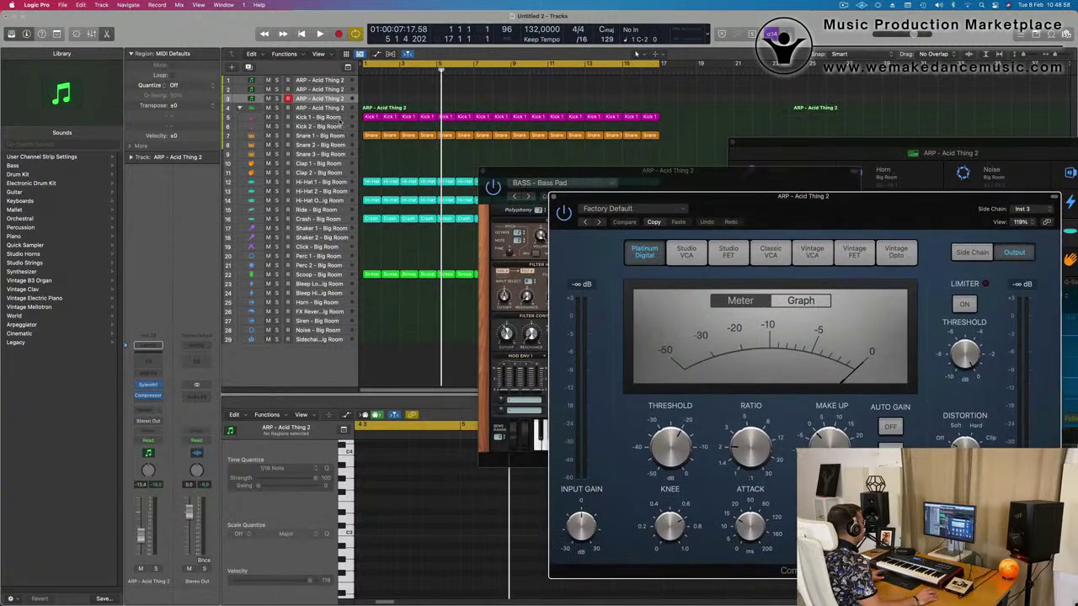
pyautogui.moveTo(809, 196); pyautogui.dragTo(654, 174)
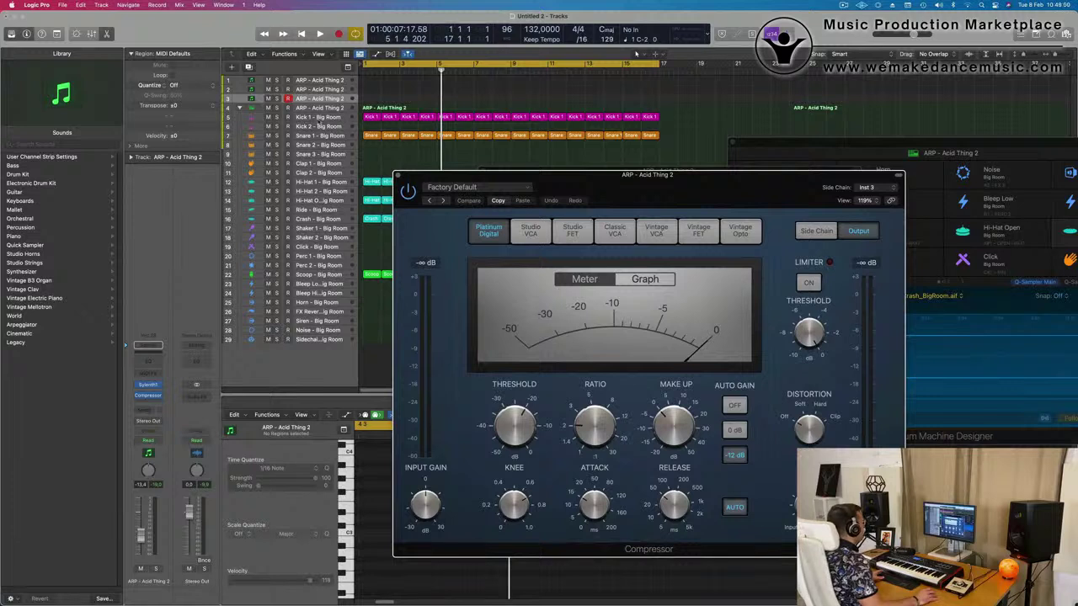
# - During playback, turn the compressor's release and attack fully down and set Auto Gain to Off
pyautogui.press('space')
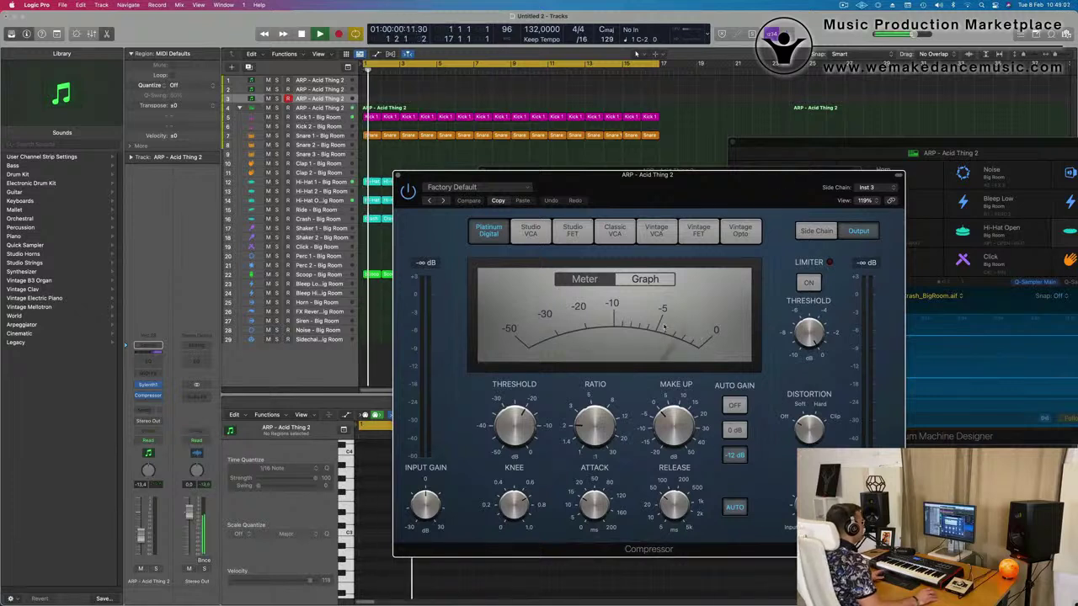
pyautogui.moveTo(675, 507); pyautogui.dragTo(676, 572)
pyautogui.moveTo(595, 506); pyautogui.dragTo(598, 571)
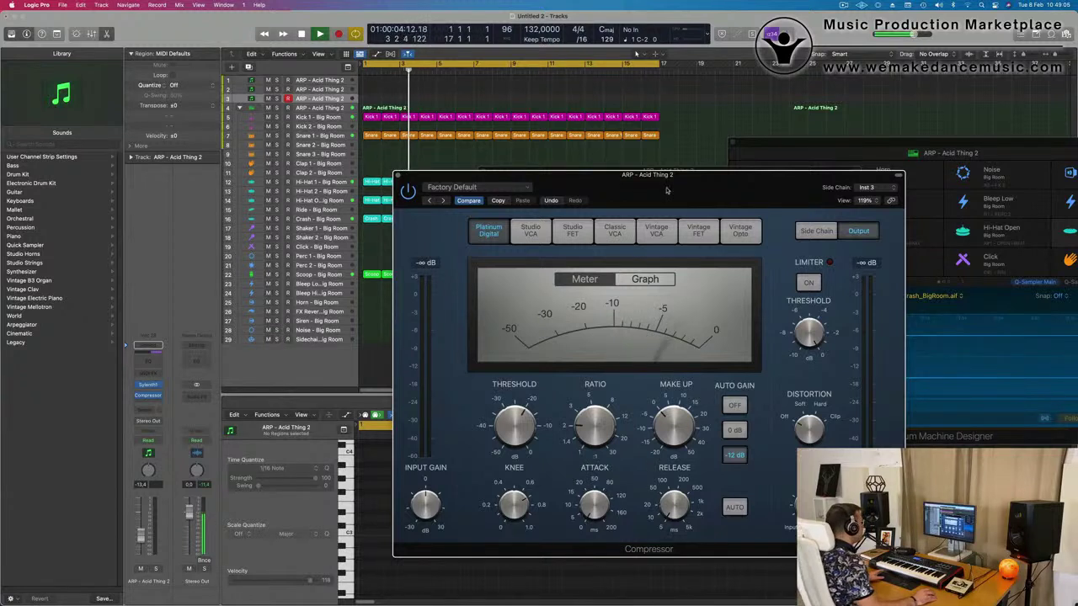
pyautogui.moveTo(666, 190); pyautogui.dragTo(708, 115)
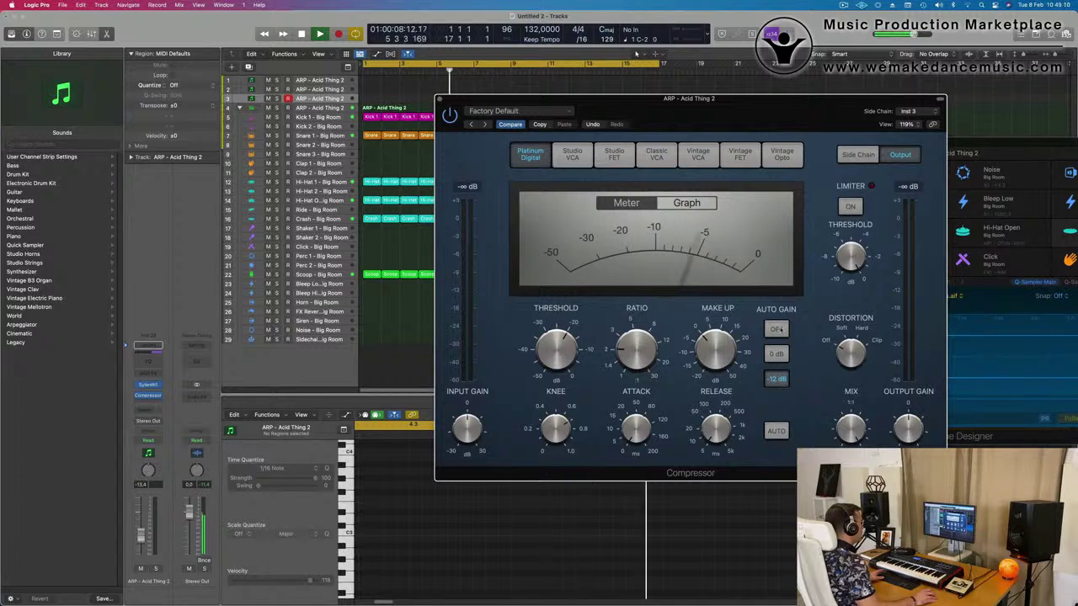
pyautogui.click(778, 329)
pyautogui.moveTo(809, 110); pyautogui.dragTo(790, 120)
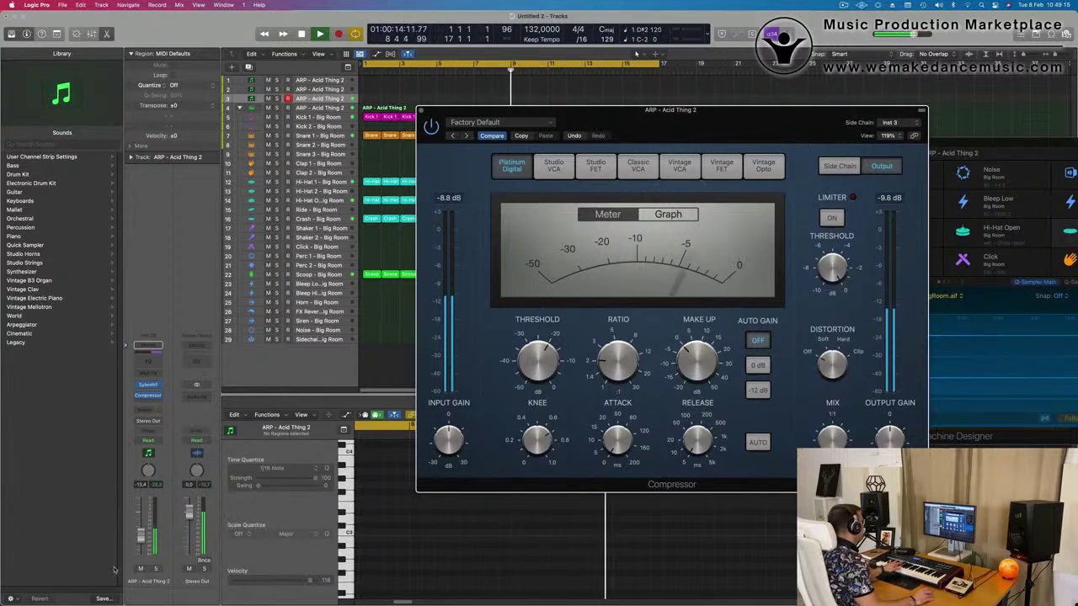
# - Record a bass part from bar 9 on the third ARP - Acid Thing 2 track with its volume at -5.5 dB
pyautogui.click(635, 53)
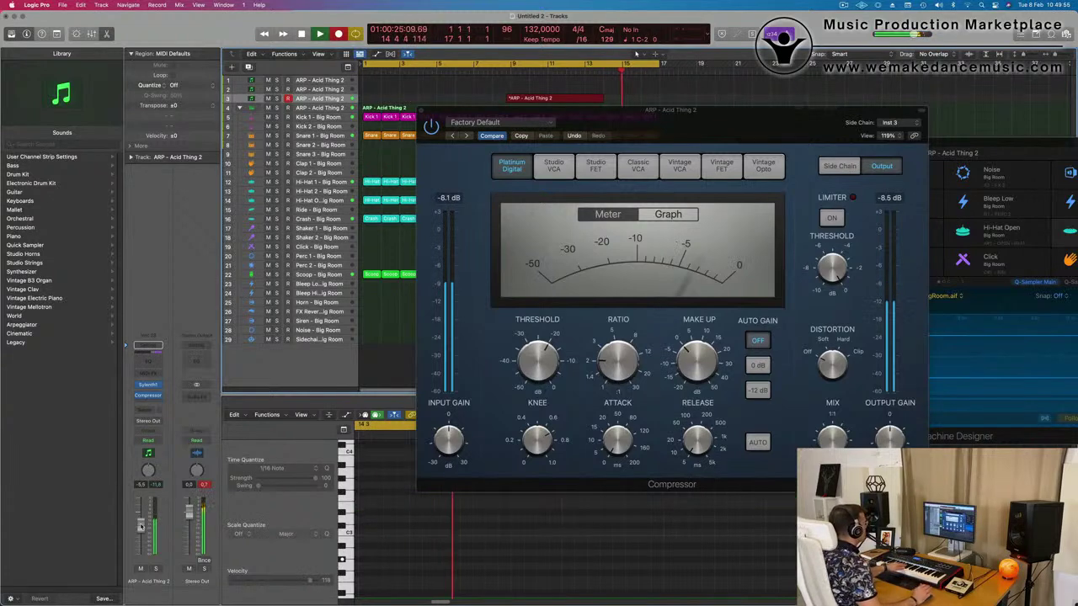
pyautogui.press('space')
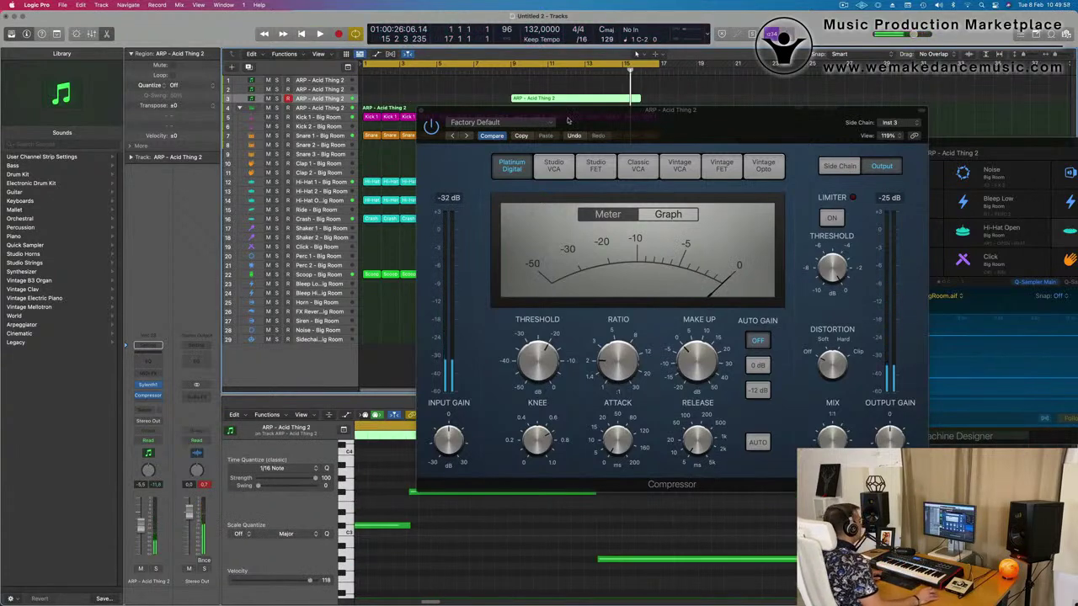
pyautogui.moveTo(567, 121); pyautogui.dragTo(1057, 134)
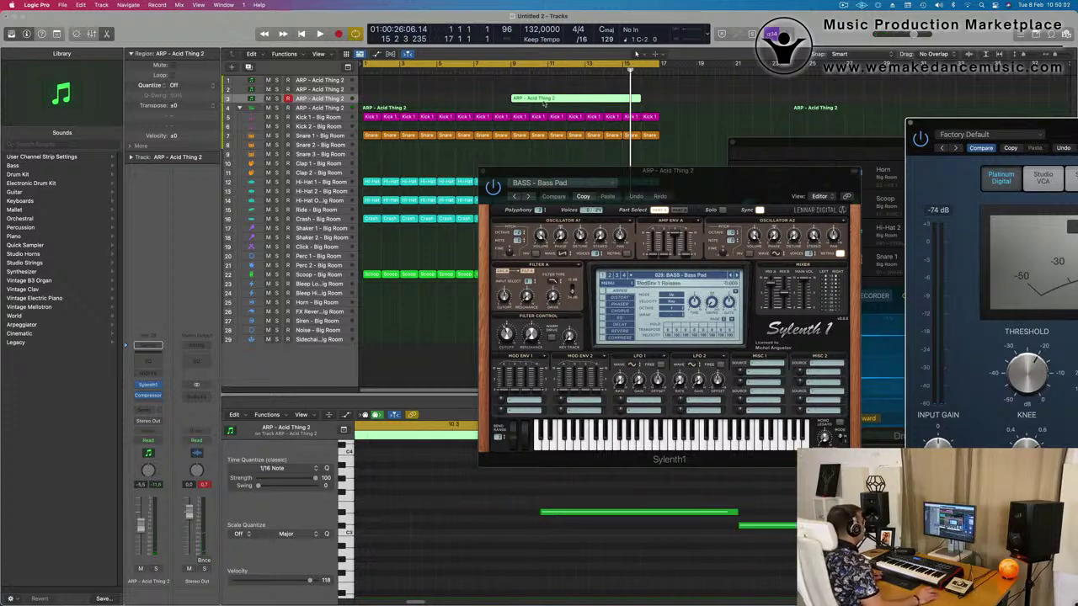
# - Split the recorded bass region at bar 11, also splitting the notes that cross the split point
pyautogui.press('Return')
pyautogui.press('space')
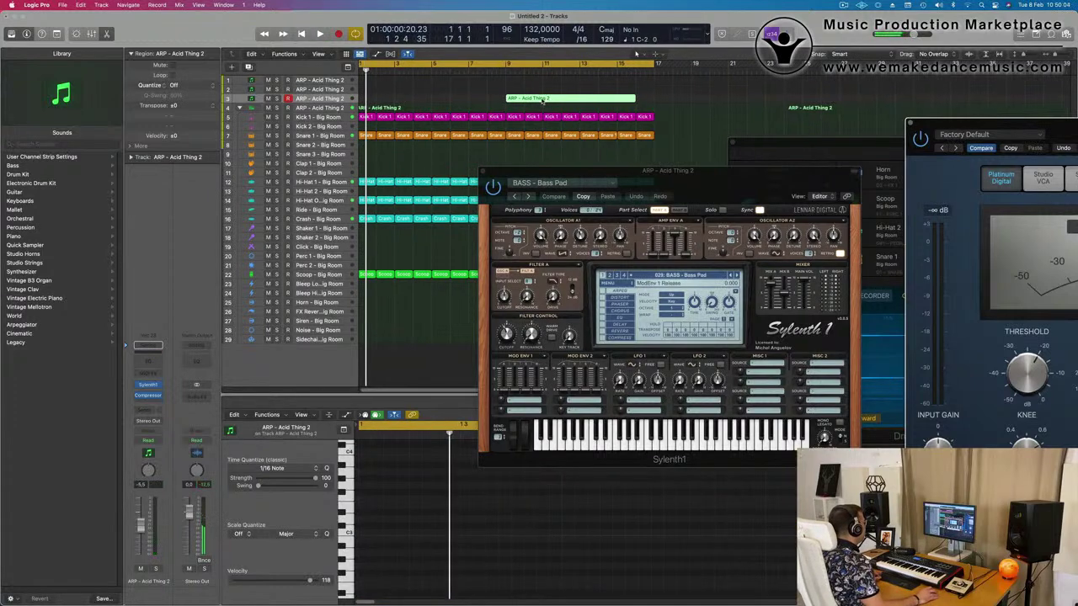
pyautogui.click(543, 101)
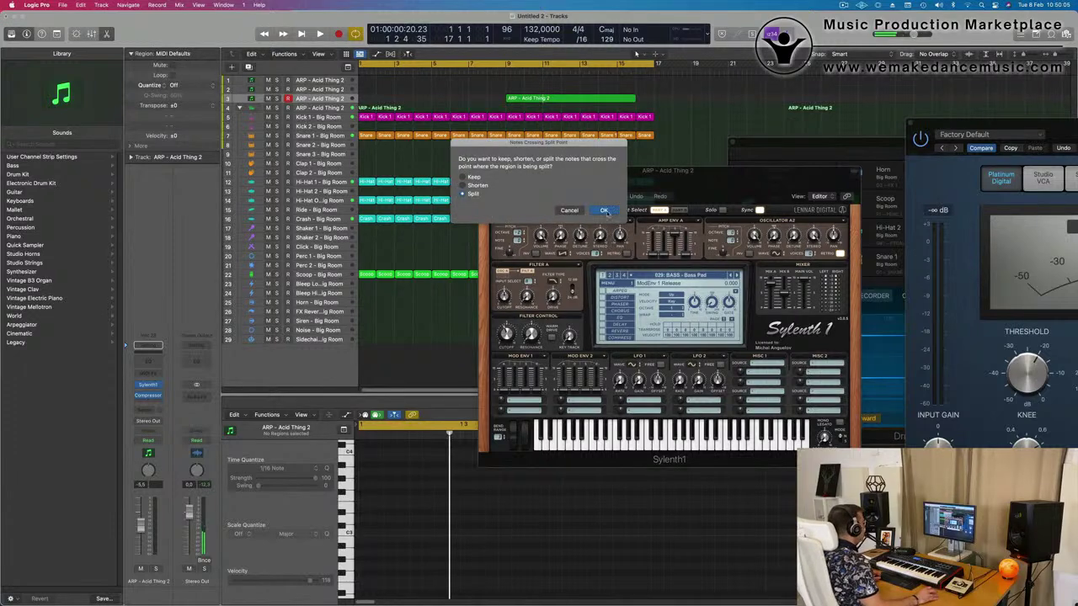
pyautogui.click(604, 210)
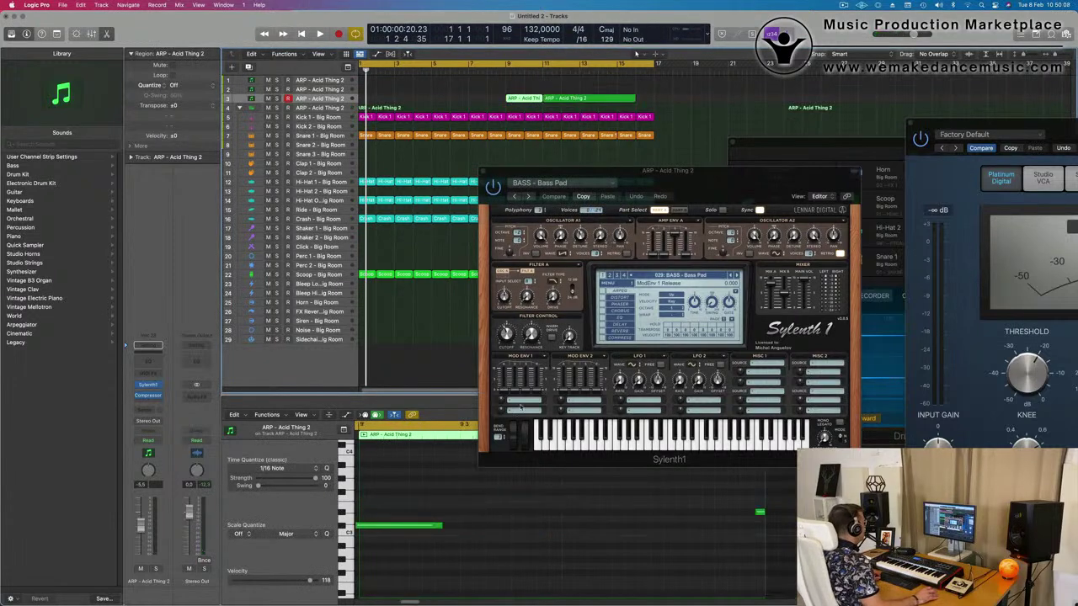
# - Move the longer bass region to bar 1 and delete the leftover region at bar 9
pyautogui.moveTo(564, 96); pyautogui.dragTo(396, 102)
pyautogui.press('space')
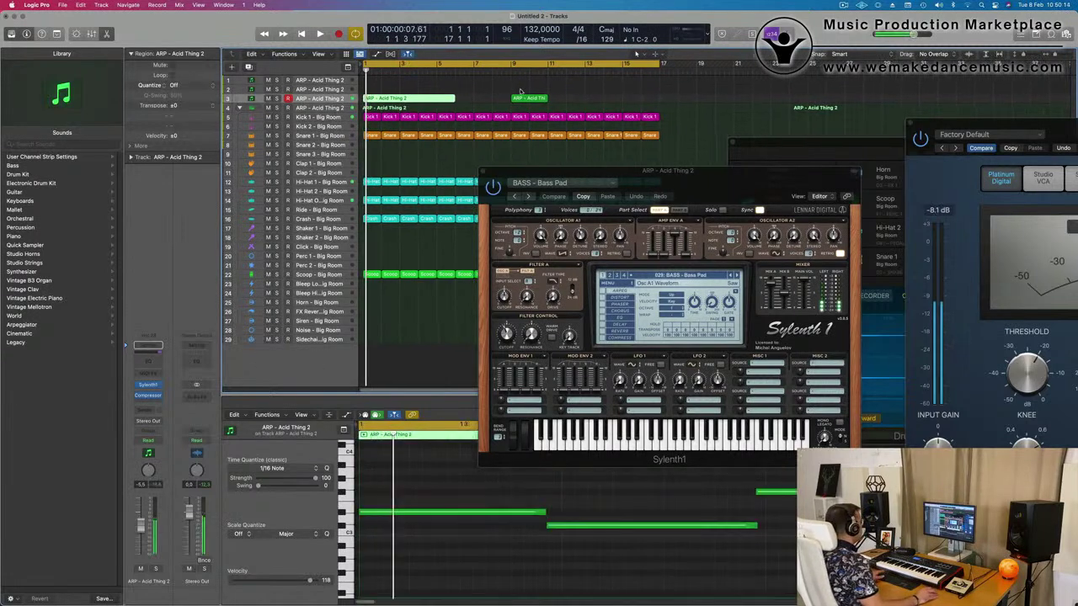
pyautogui.click(520, 91)
pyautogui.click(522, 99)
pyautogui.press('BackSpace')
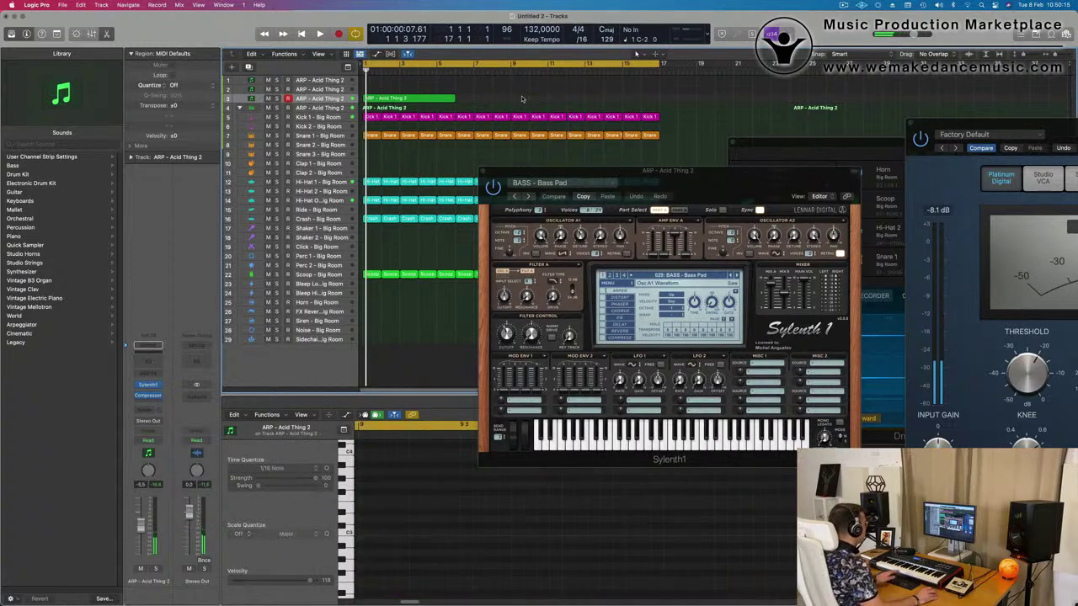
pyautogui.click(412, 99)
pyautogui.scroll(-3, 571, 517)
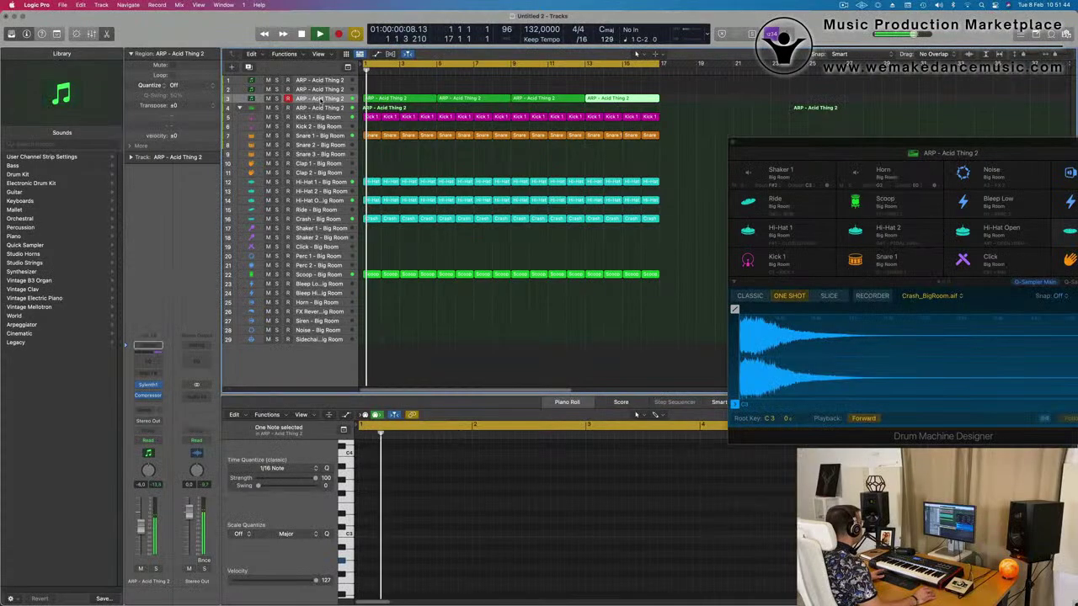
# - Duplicate the third ARP - Acid Thing 2 track and copy its four bass regions onto the new track
pyautogui.click(320, 99)
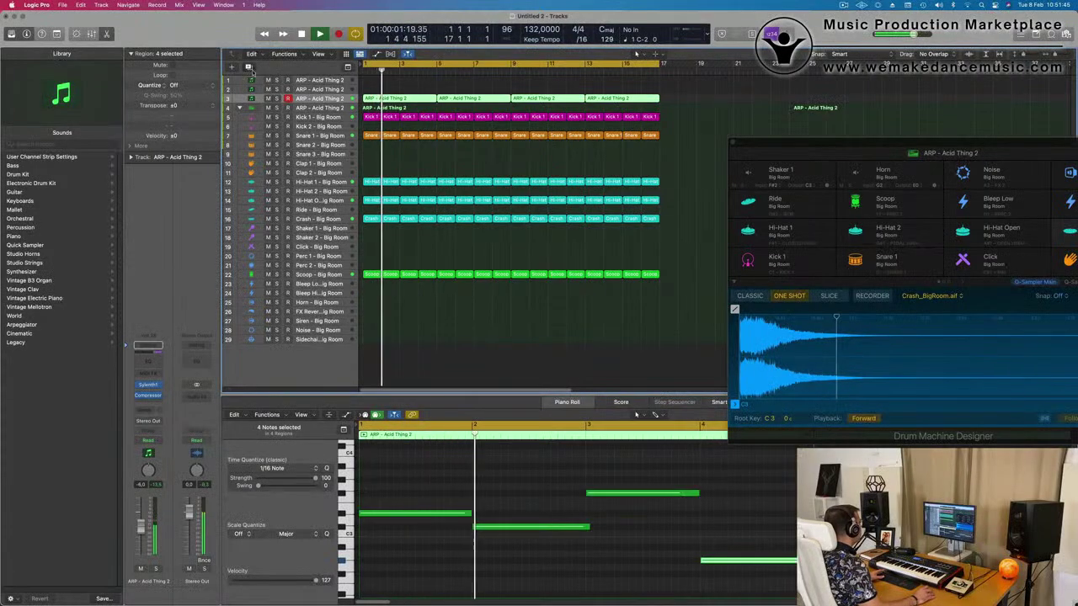
pyautogui.press('super+d')
pyautogui.moveTo(673, 102); pyautogui.dragTo(385, 135)
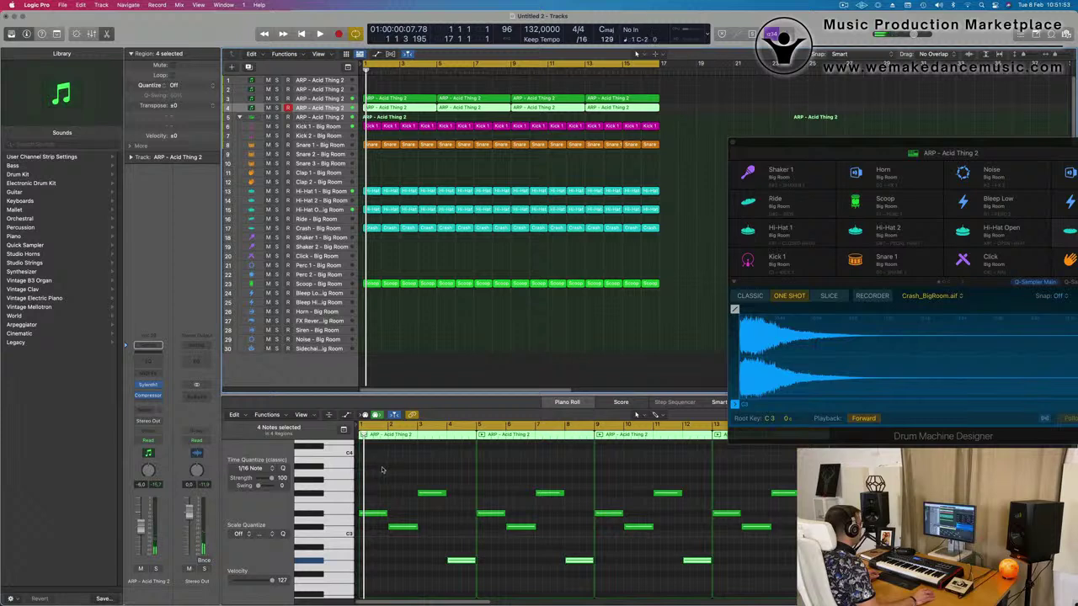
# - Transpose all notes in the four copied regions up by about one octave
pyautogui.press('super+a')
pyautogui.scroll(2, 403, 521)
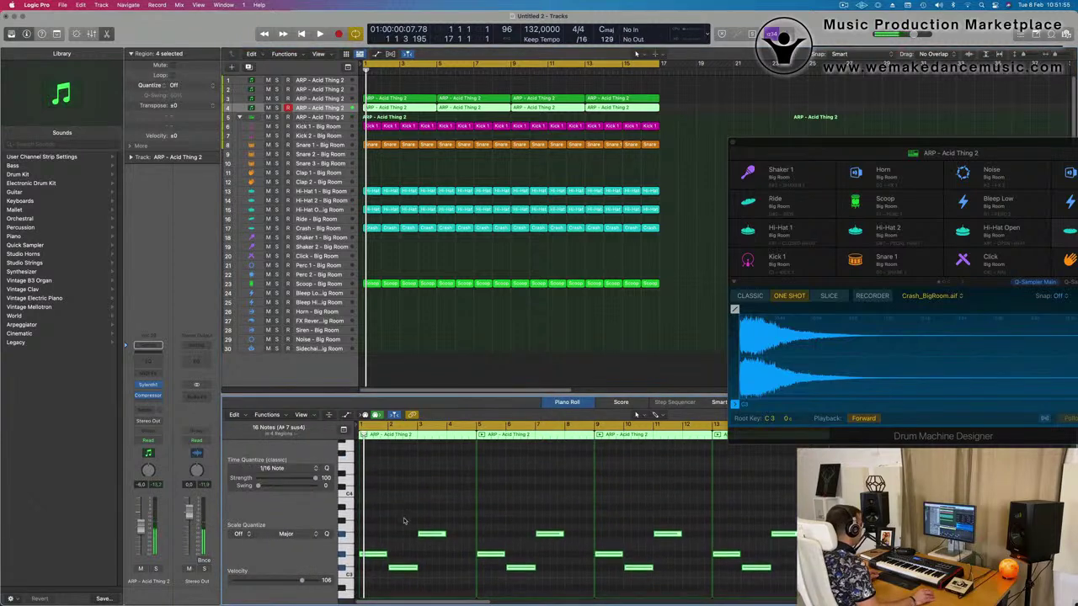
pyautogui.scroll(-2, 376, 515)
pyautogui.scroll(2, 385, 520)
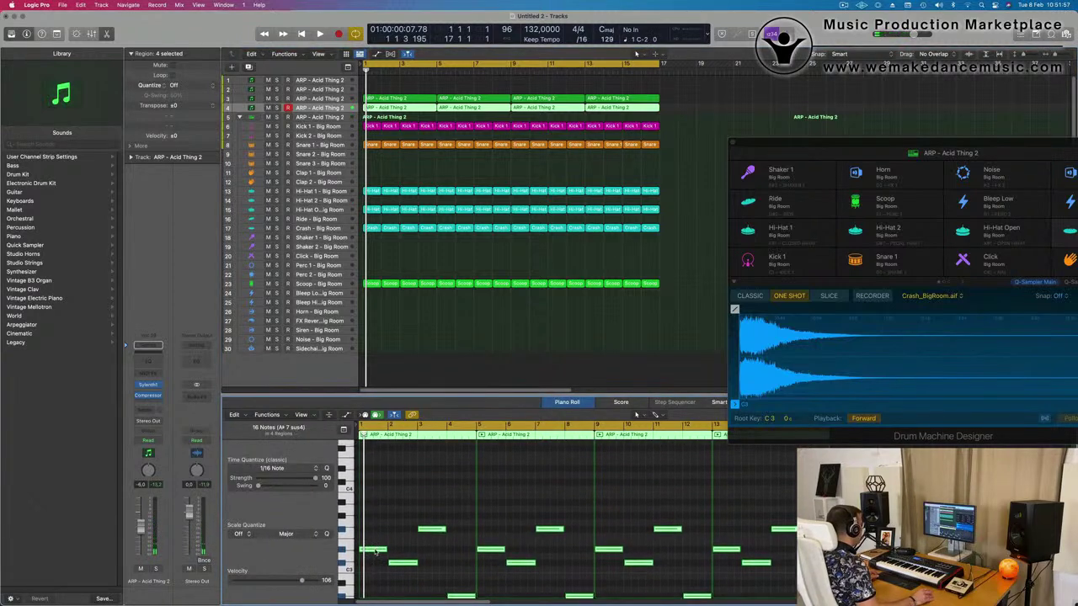
pyautogui.moveTo(375, 552); pyautogui.dragTo(378, 476)
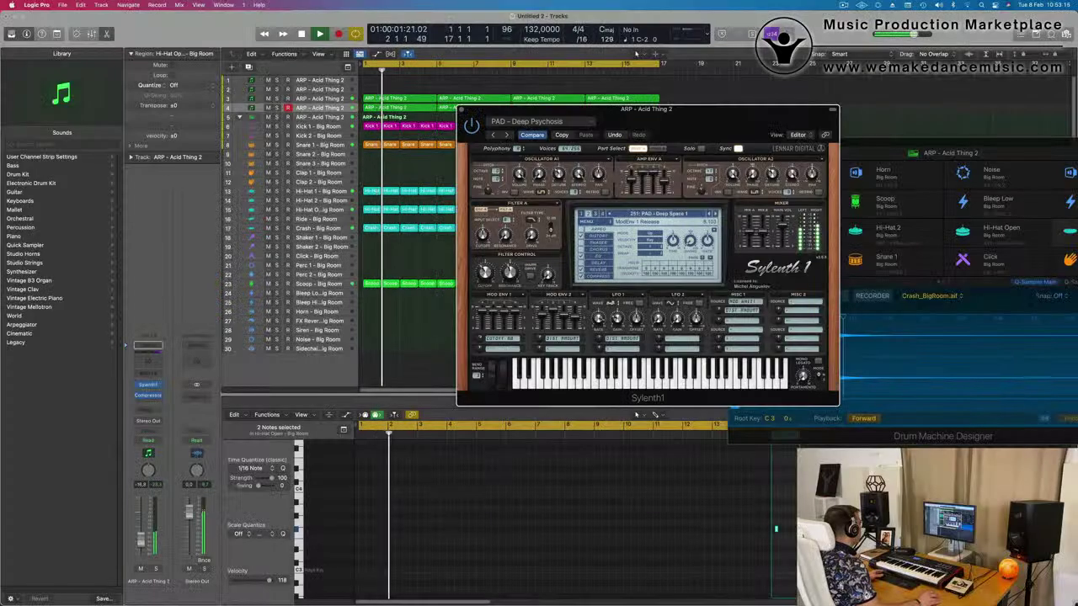
# - Play the loop from the start with the PAD - Deep Space 1 preset and adjust its Mod Env 2 attack
pyautogui.click(365, 71)
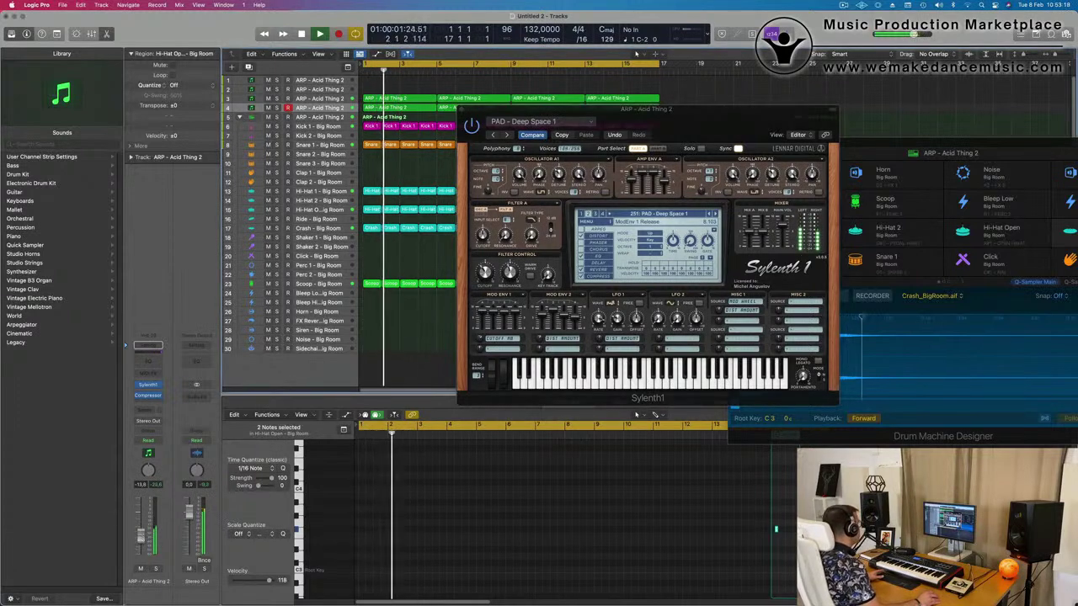
pyautogui.press('space')
pyautogui.press('space')
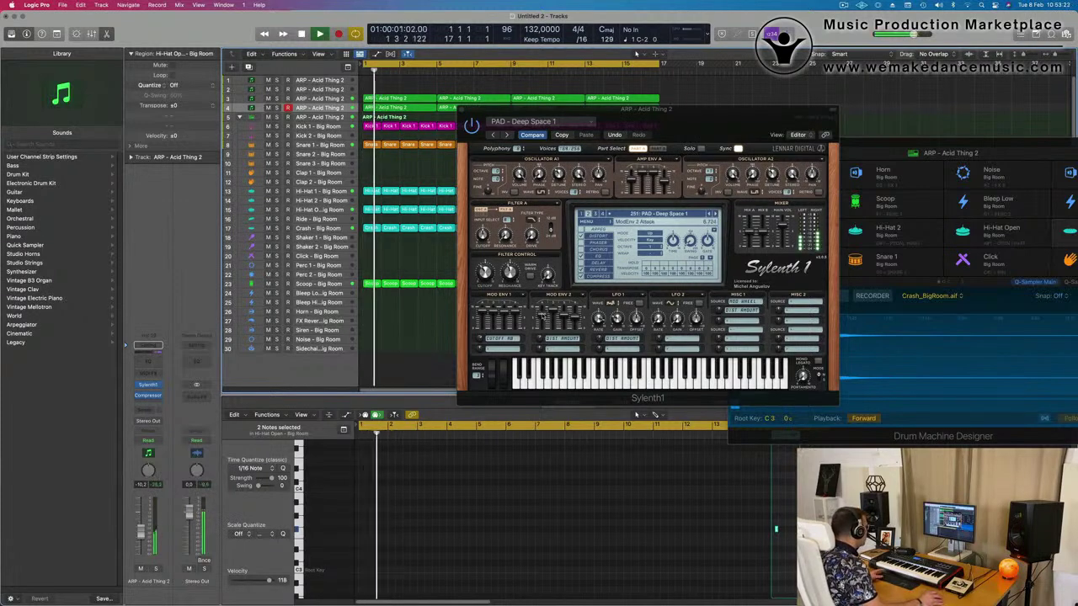
pyautogui.click(541, 314)
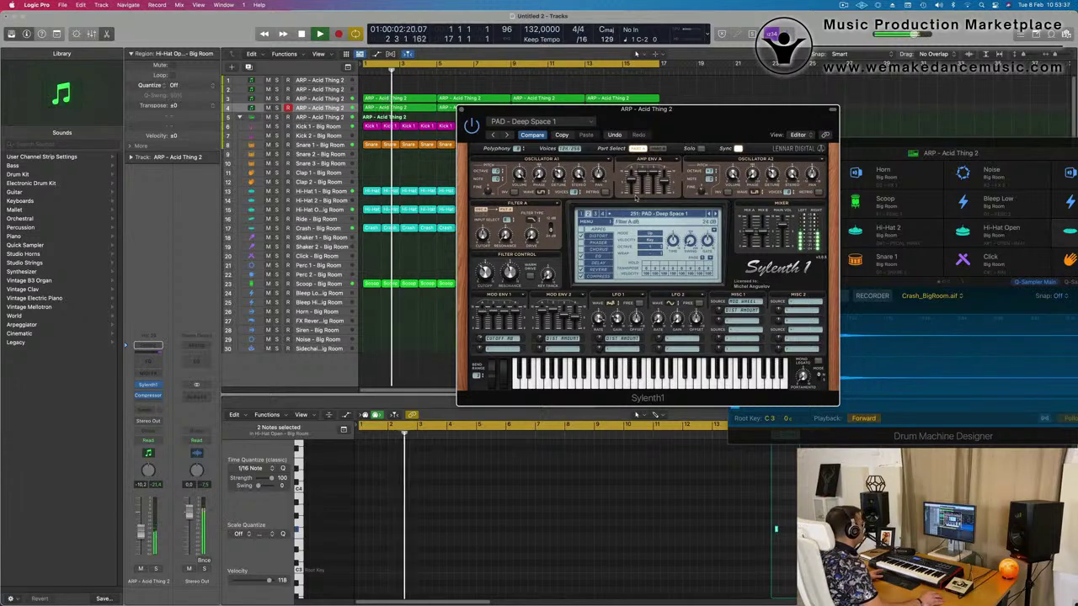
pyautogui.moveTo(712, 109); pyautogui.dragTo(704, 80)
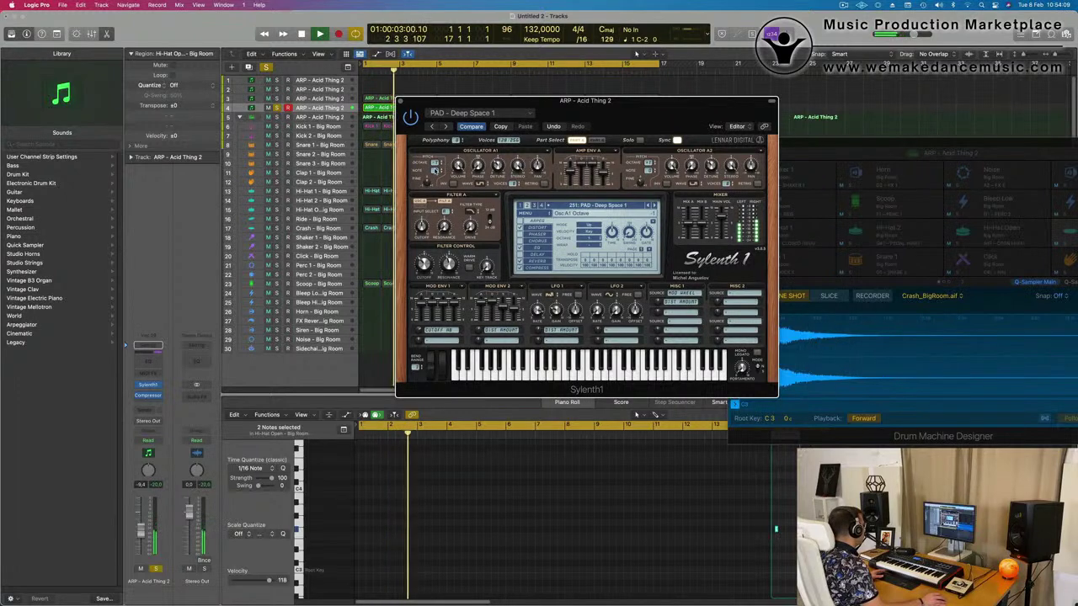
# - Audition the soloed Deep Space 1 pad, turn off its solo, and play it with the full arrangement
pyautogui.press('space')
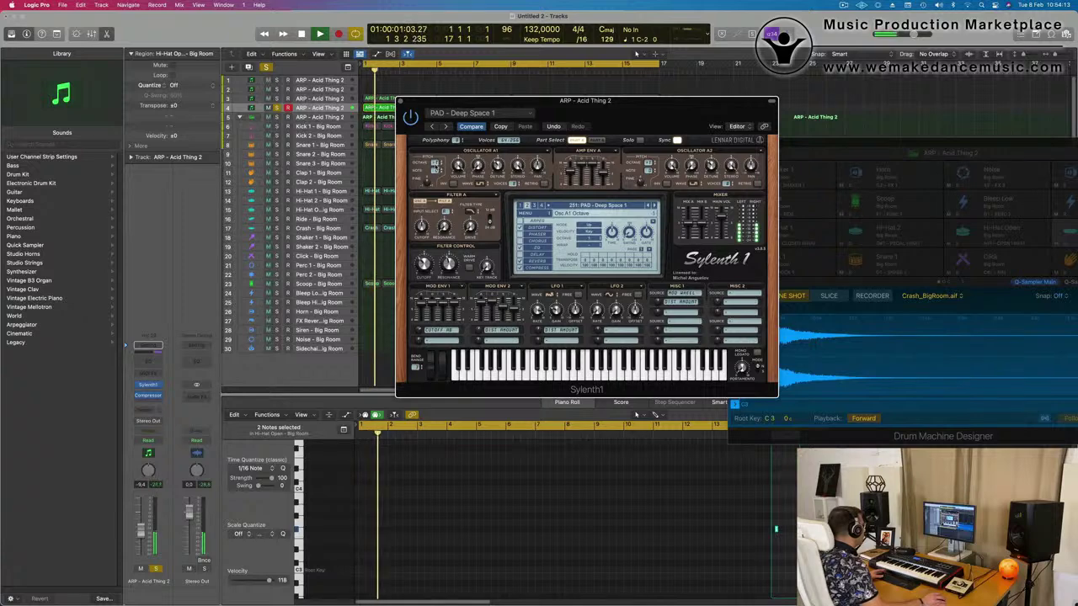
pyautogui.moveTo(613, 113); pyautogui.dragTo(677, 116)
pyautogui.click(156, 571)
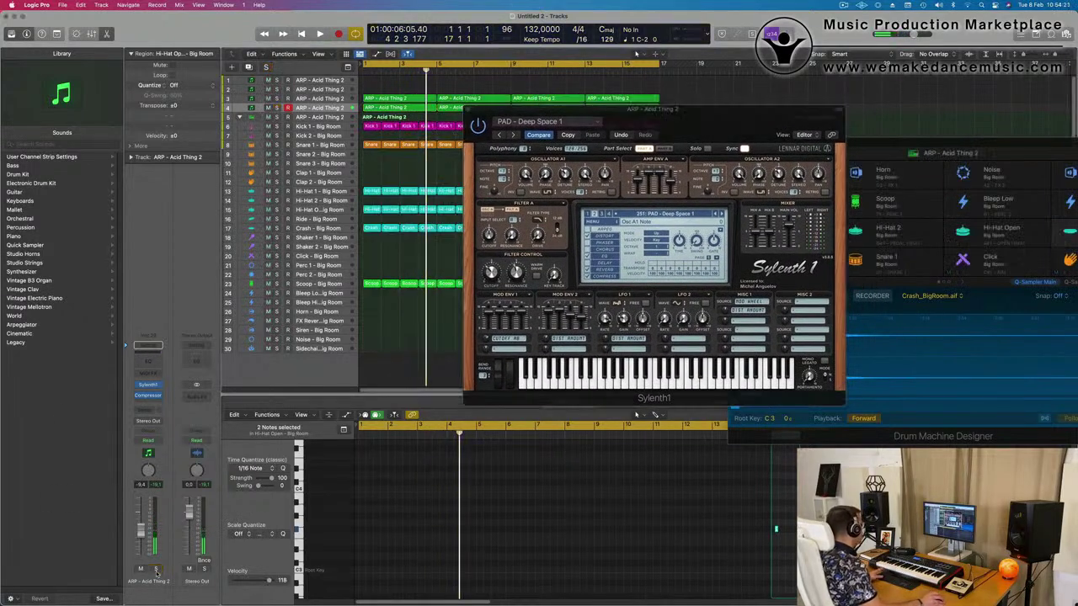
pyautogui.press('space')
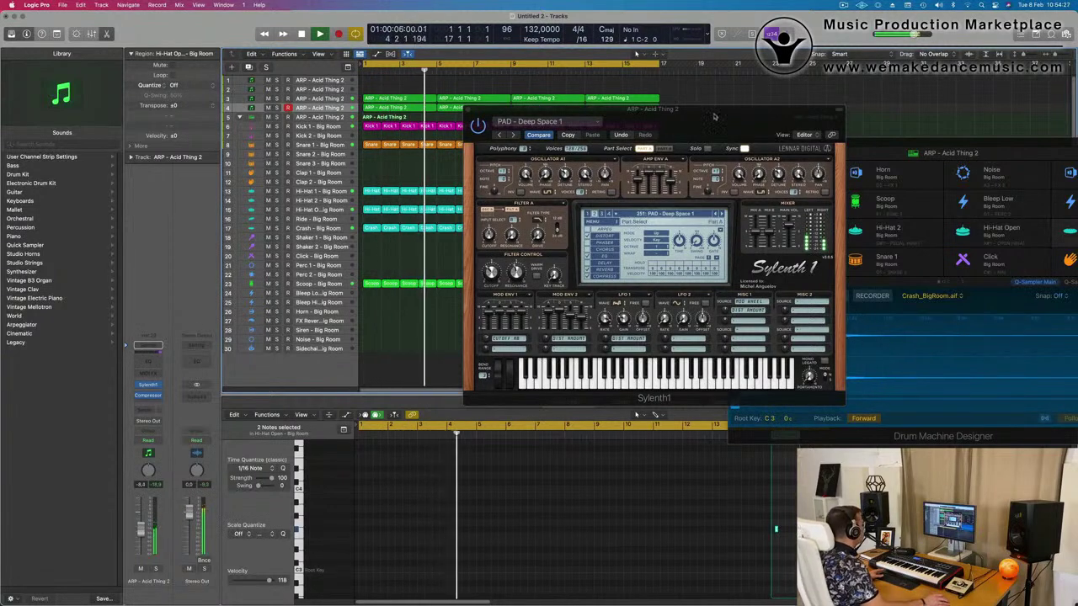
# - Add a send to Bus 5 on the fourth ARP - Acid Thing 2 track, which plays the Deep Space 1 pad
pyautogui.moveTo(714, 116); pyautogui.dragTo(554, 240)
pyautogui.click(306, 233)
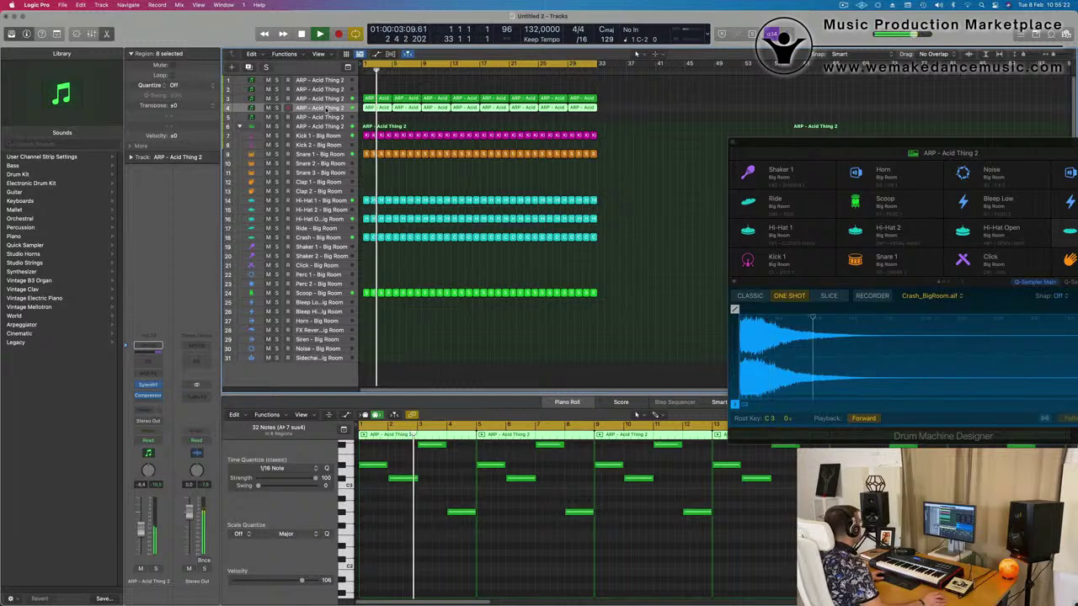
pyautogui.click(149, 345)
pyautogui.moveTo(147, 424)
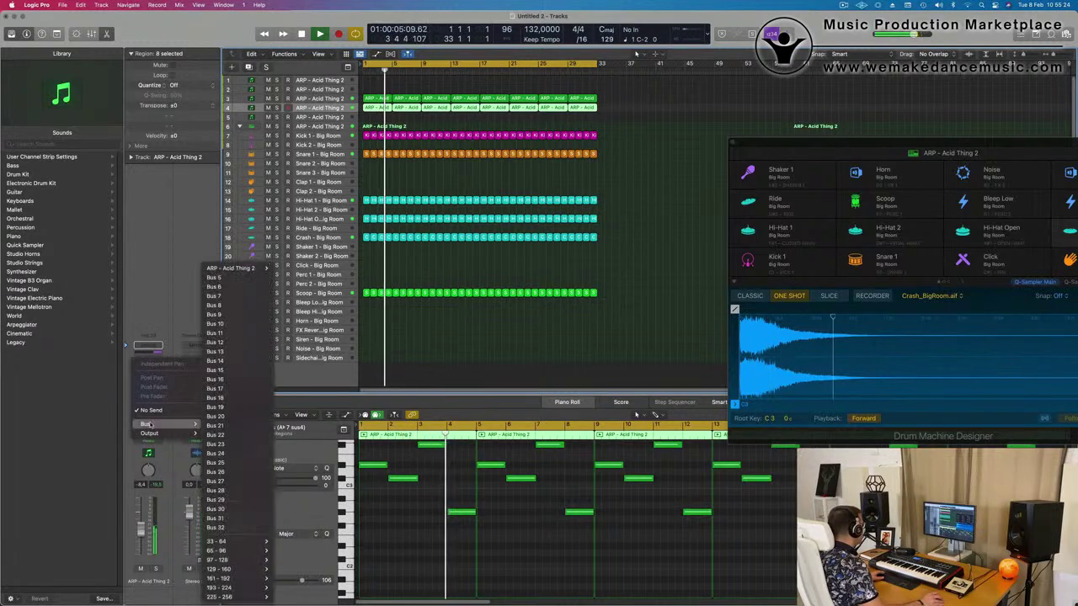
pyautogui.click(225, 278)
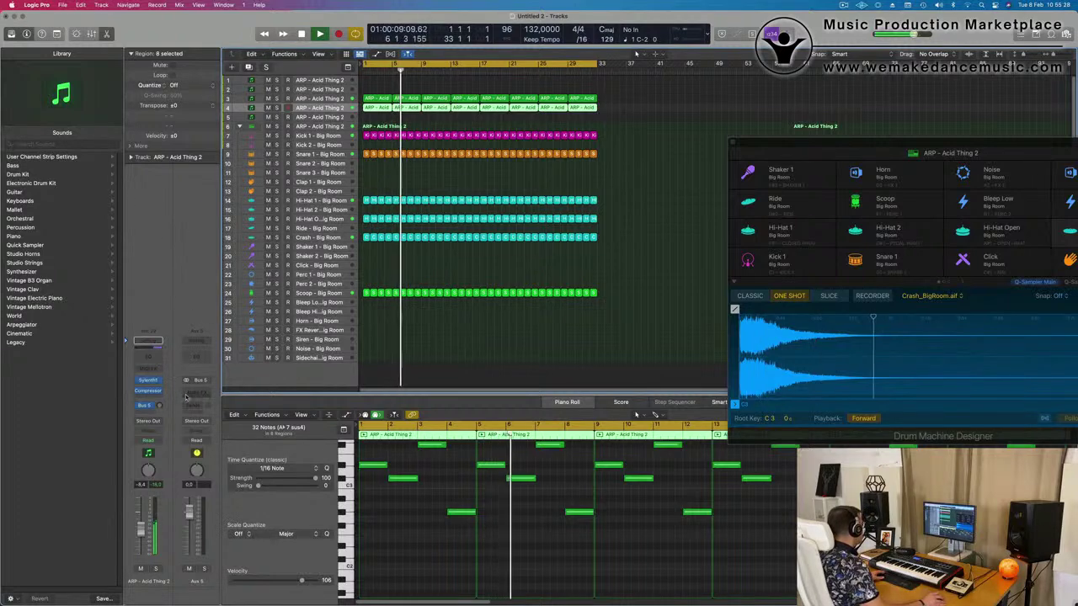
# - Insert a stereo SilverVerb reverb on the Aux 5 channel fed by Bus 5
pyautogui.click(196, 393)
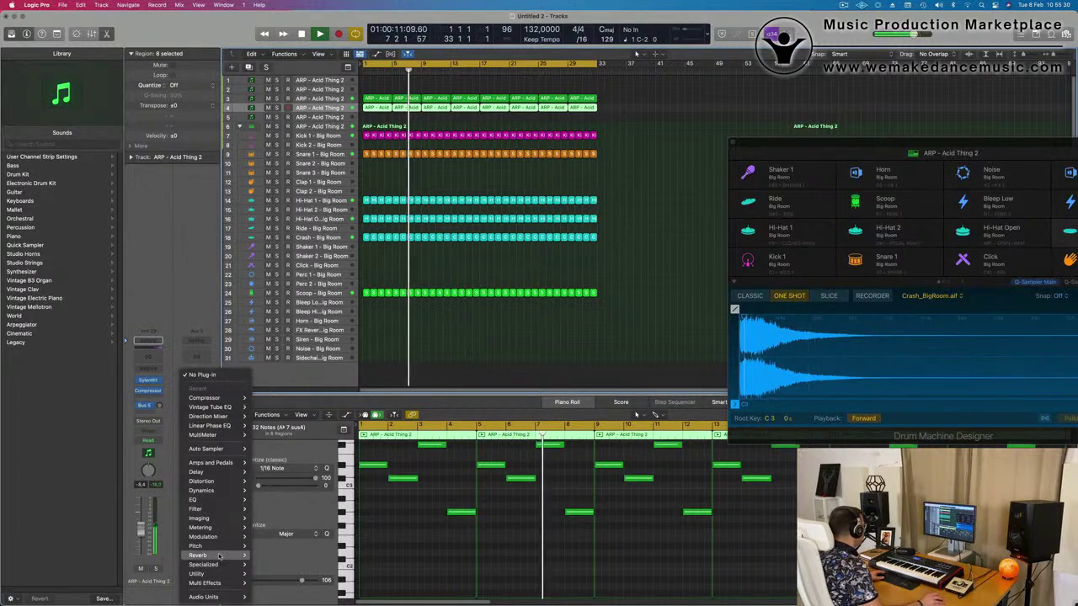
pyautogui.moveTo(217, 556)
pyautogui.moveTo(278, 575)
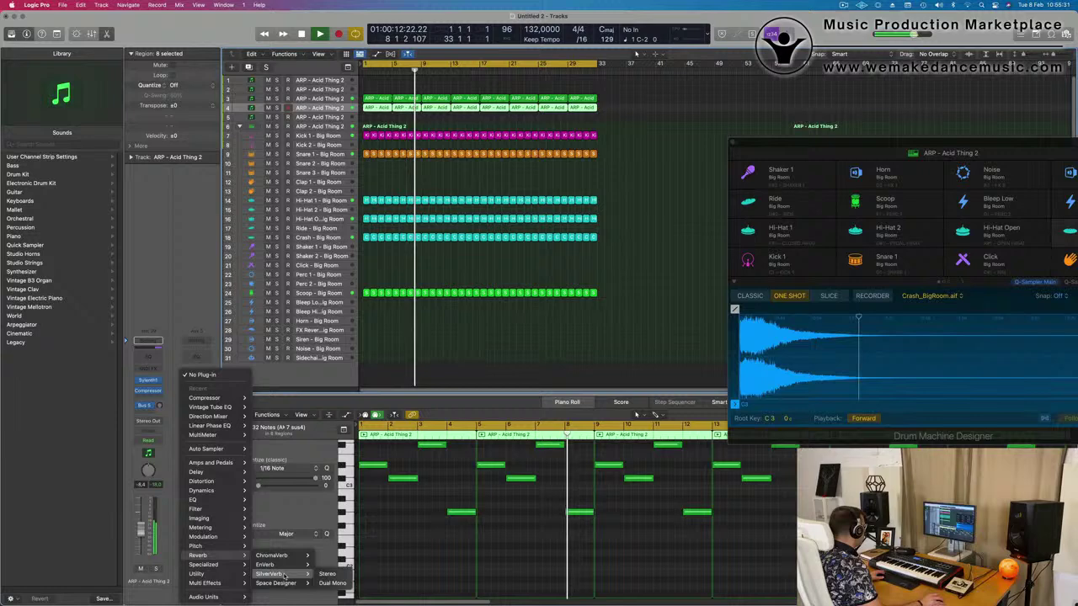
pyautogui.click(327, 573)
# - Load the grandiose setting in SilverVerb, raise its wet output level, and close the plug-in
pyautogui.click(434, 130)
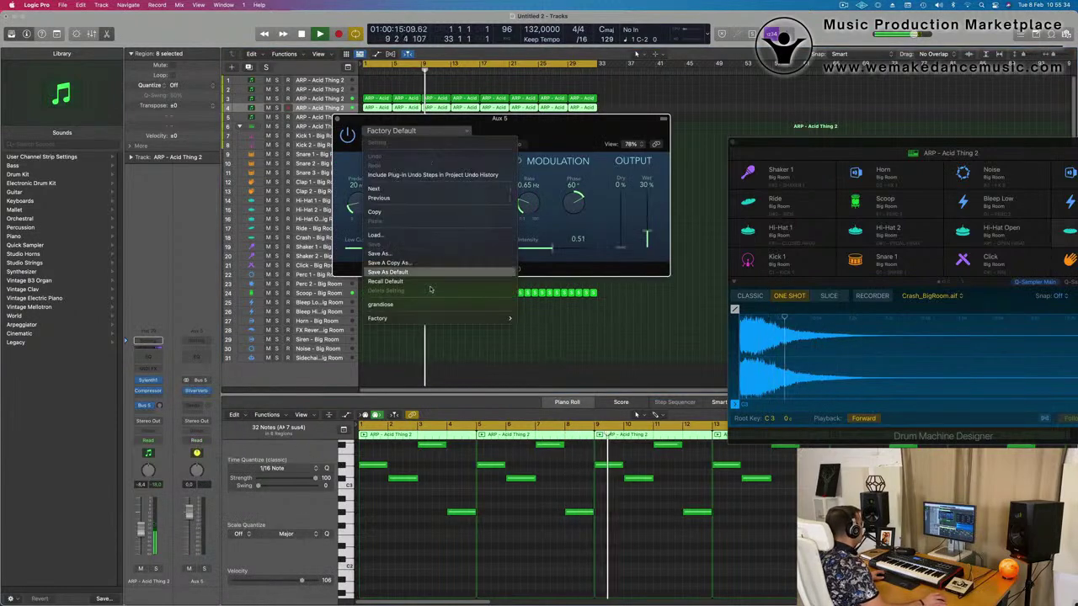
pyautogui.click(471, 305)
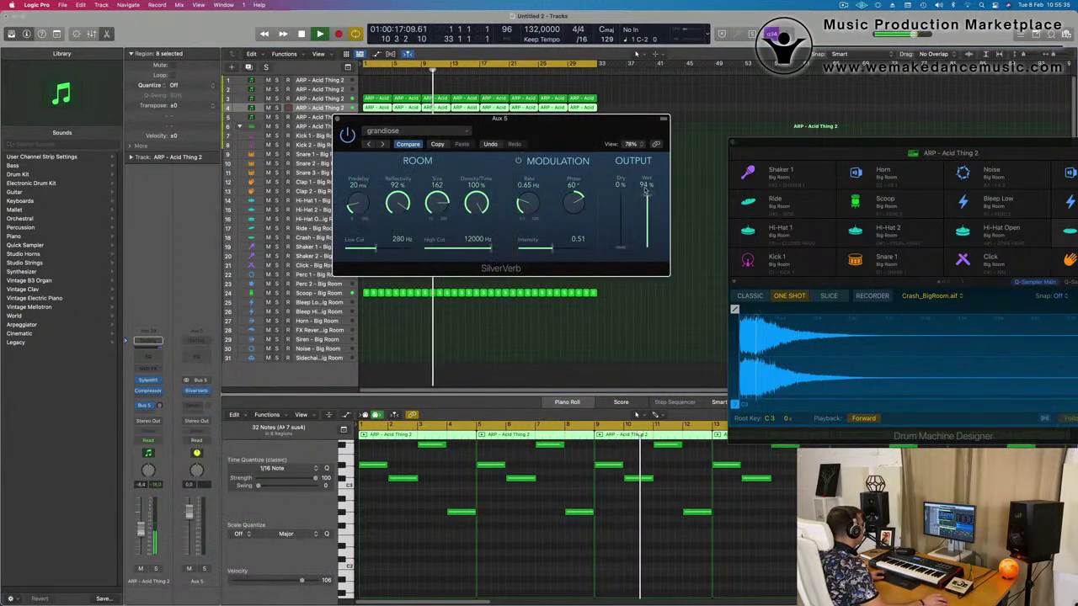
pyautogui.moveTo(646, 190); pyautogui.dragTo(646, 181)
pyautogui.click(339, 119)
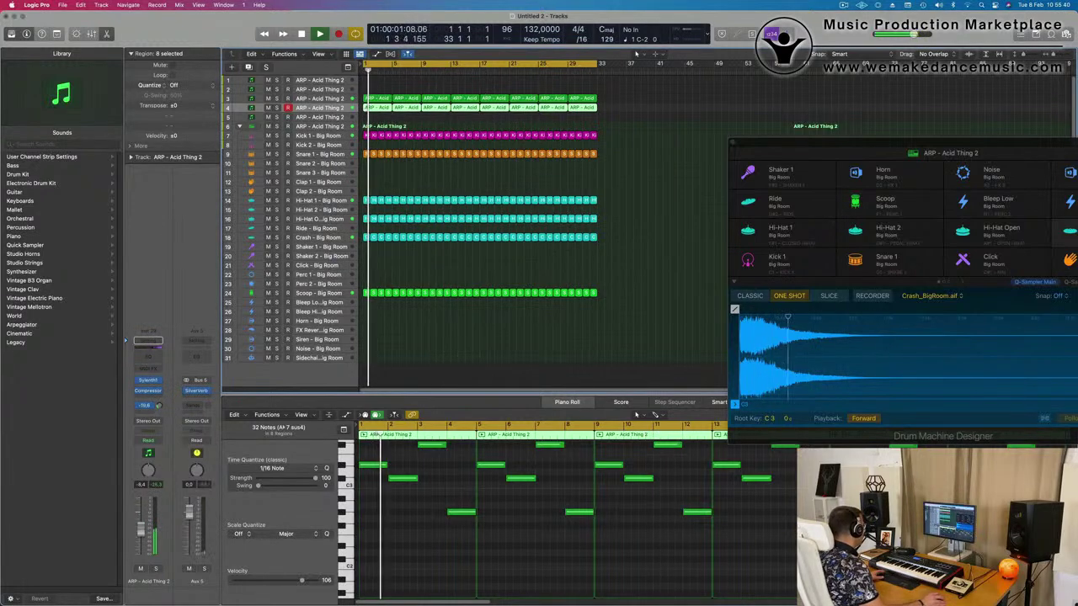
# - Adjust the pad track's Bus 5 send level while the loop plays
pyautogui.moveTo(160, 406); pyautogui.dragTo(158, 405)
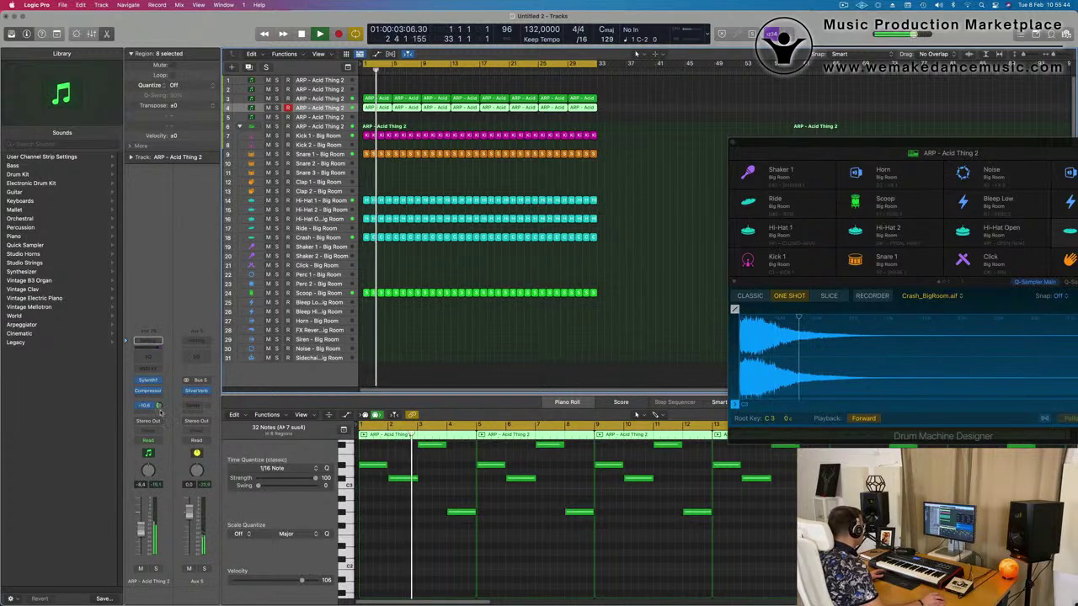
pyautogui.moveTo(157, 406); pyautogui.dragTo(157, 407)
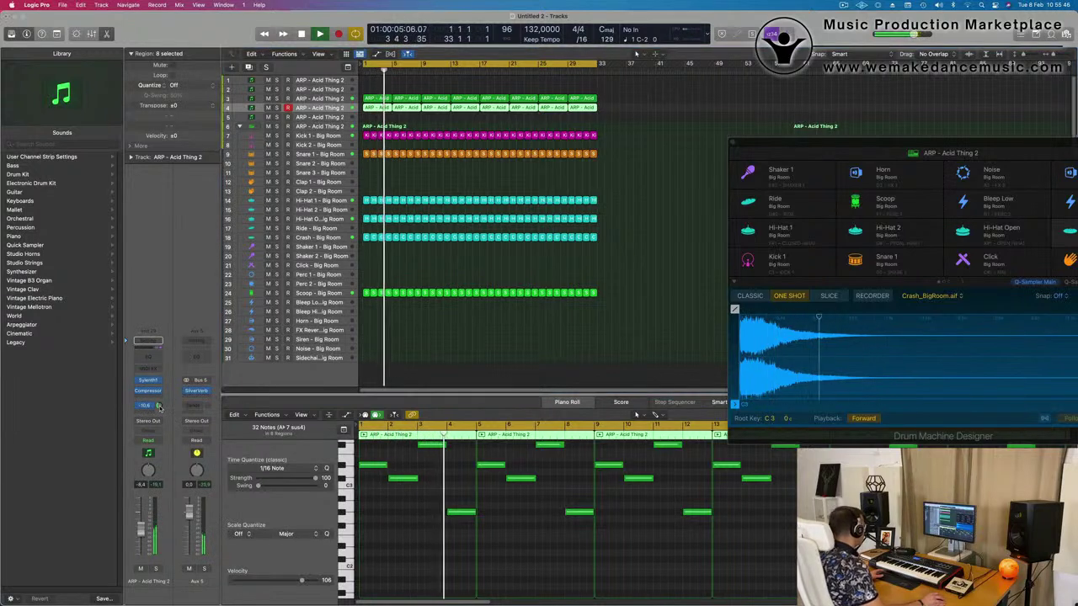
pyautogui.click(476, 379)
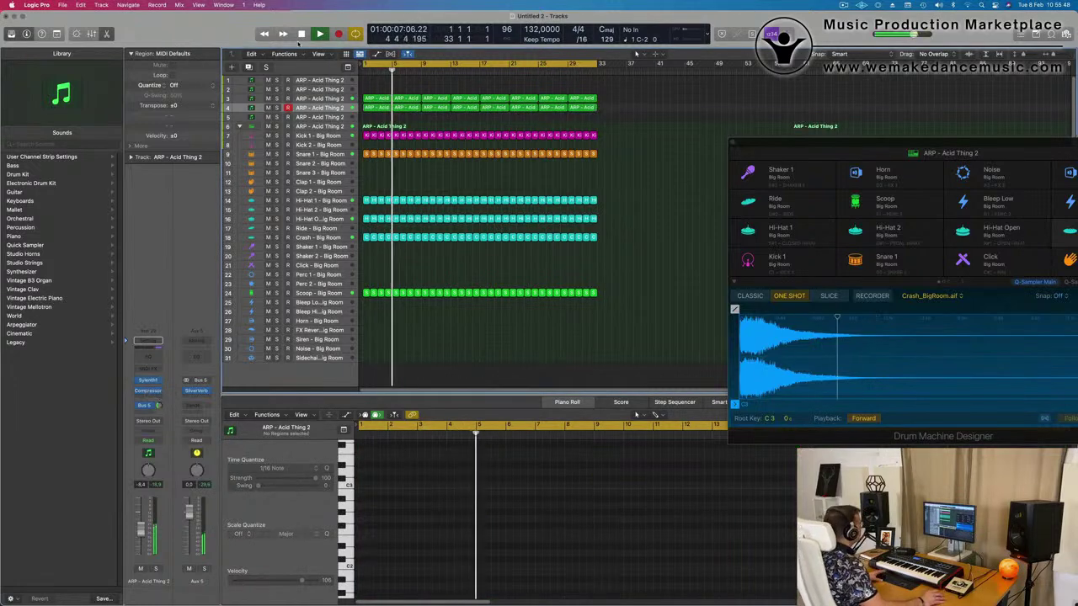
# - Select the empty fifth ARP - Acid Thing 2 track and open its Sylenth1 instrument
pyautogui.click(238, 107)
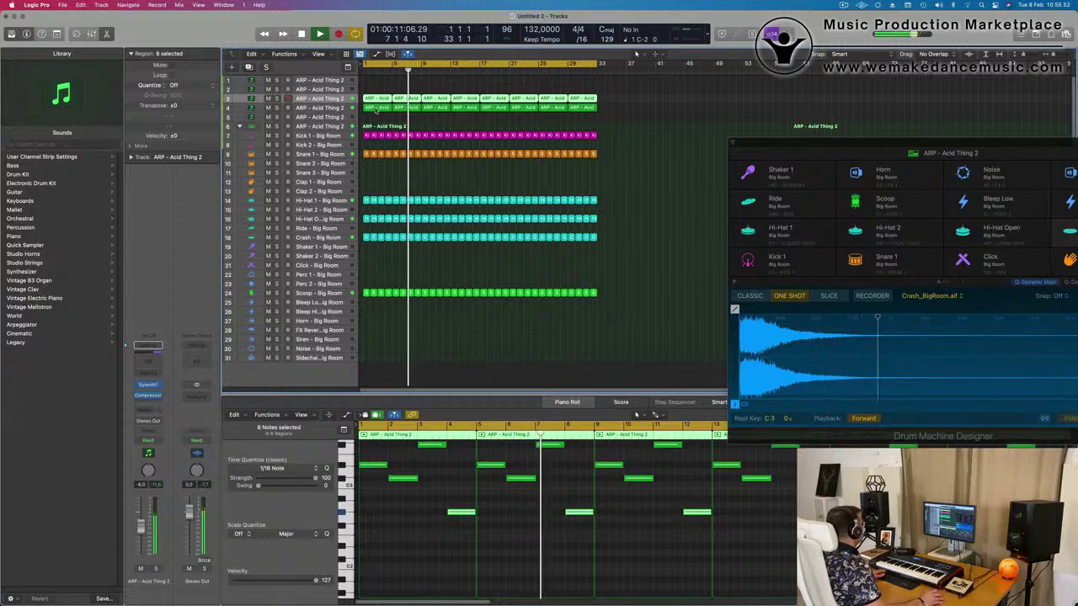
pyautogui.click(336, 117)
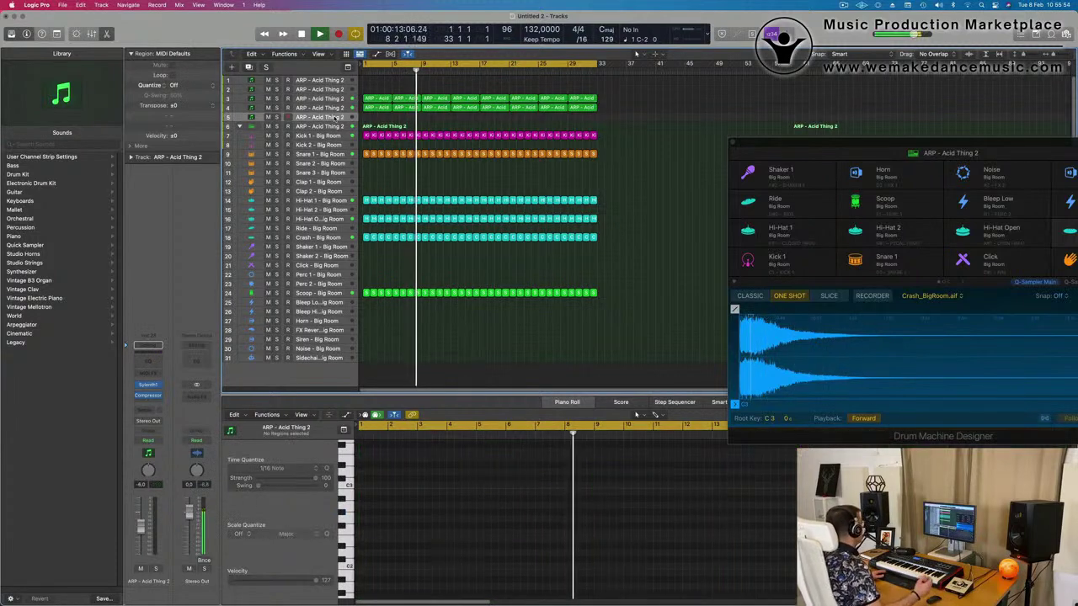
pyautogui.click(149, 385)
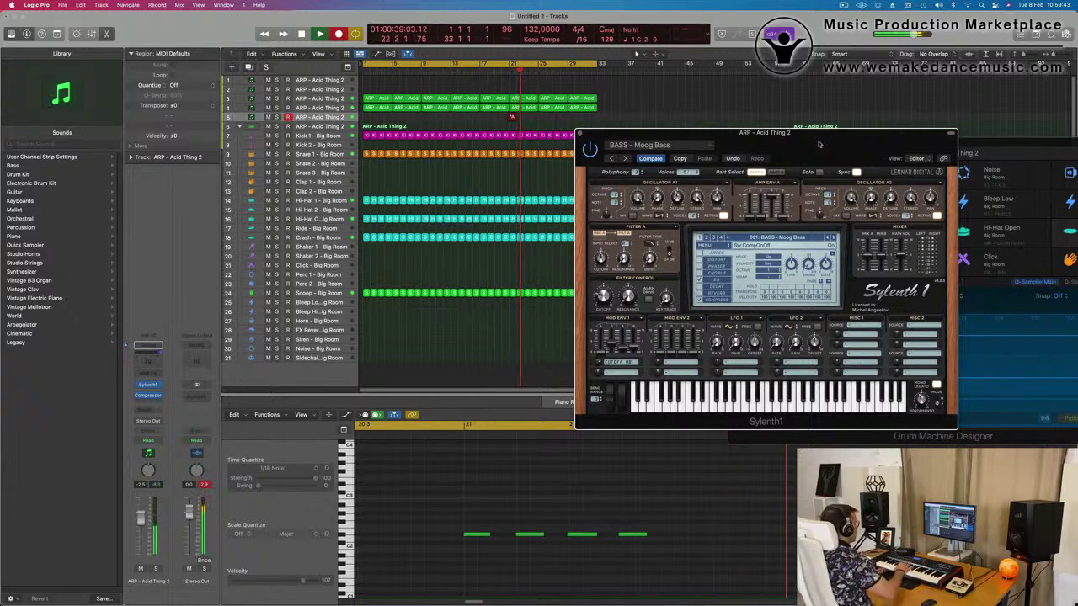
# - Stop the recording and move the recorded four-note bass region on the fifth track to bar 1
pyautogui.press('space')
pyautogui.press('space')
pyautogui.press('space')
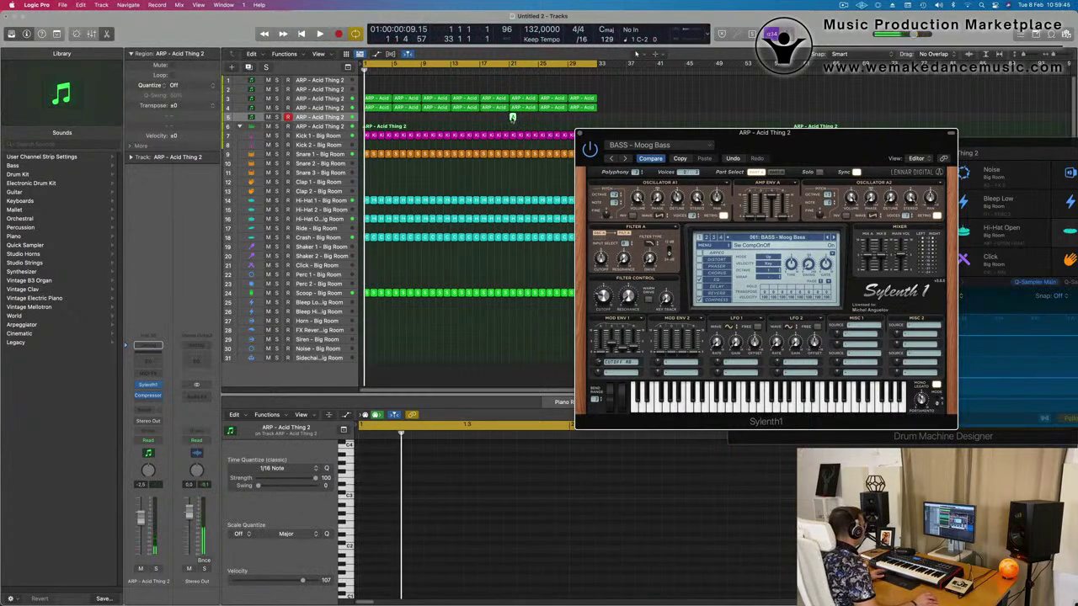
pyautogui.moveTo(472, 122); pyautogui.dragTo(367, 120)
pyautogui.click(447, 556)
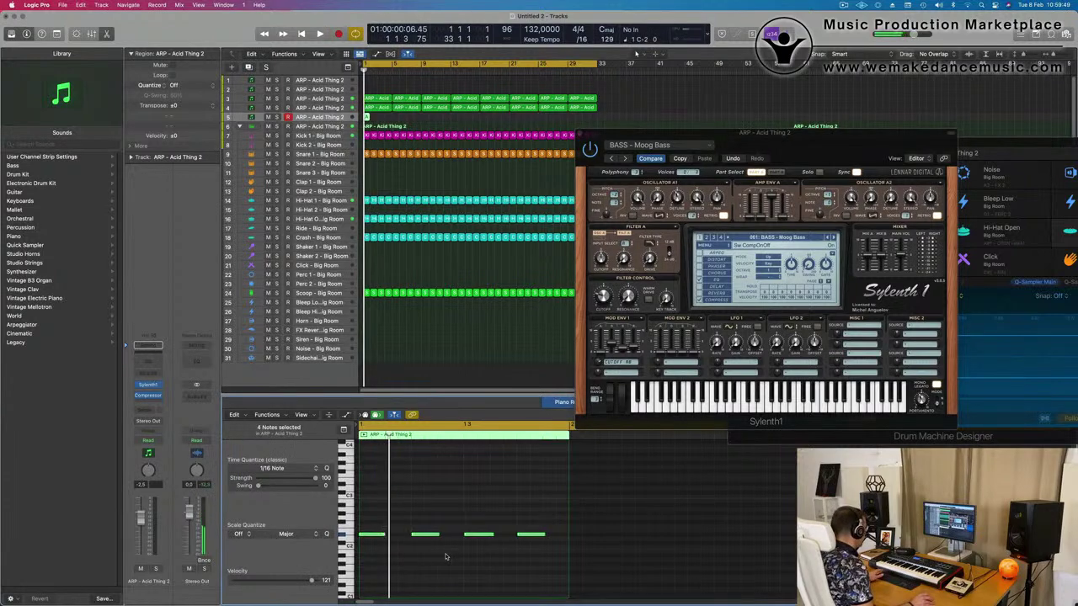
# - Play the moved bass region from the start with the BASS - Moog Bass preset
pyautogui.press('space')
pyautogui.press('super+Left')
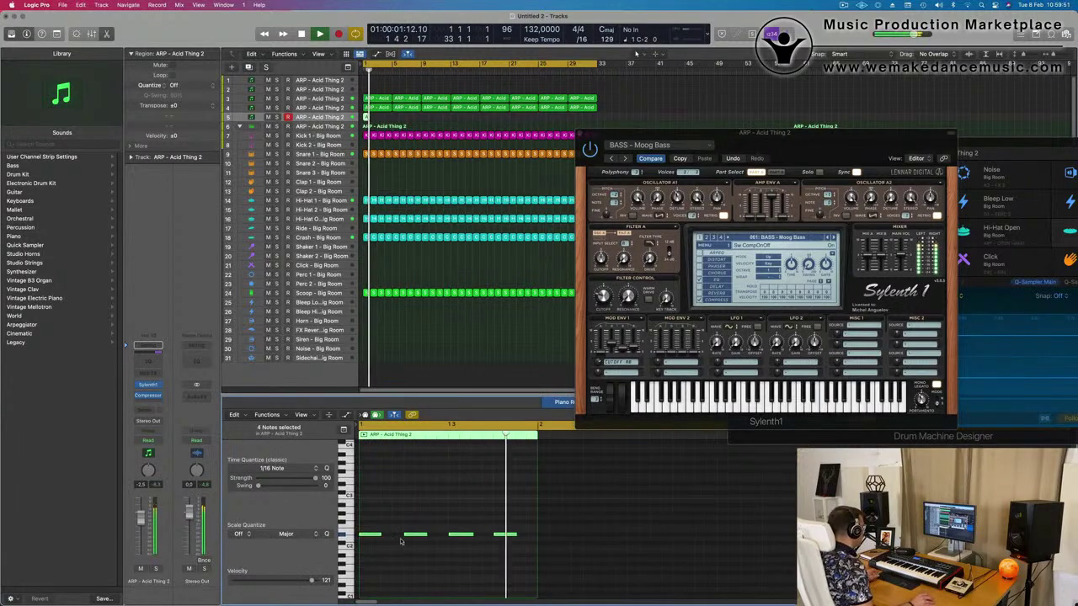
pyautogui.moveTo(764, 132); pyautogui.dragTo(592, 265)
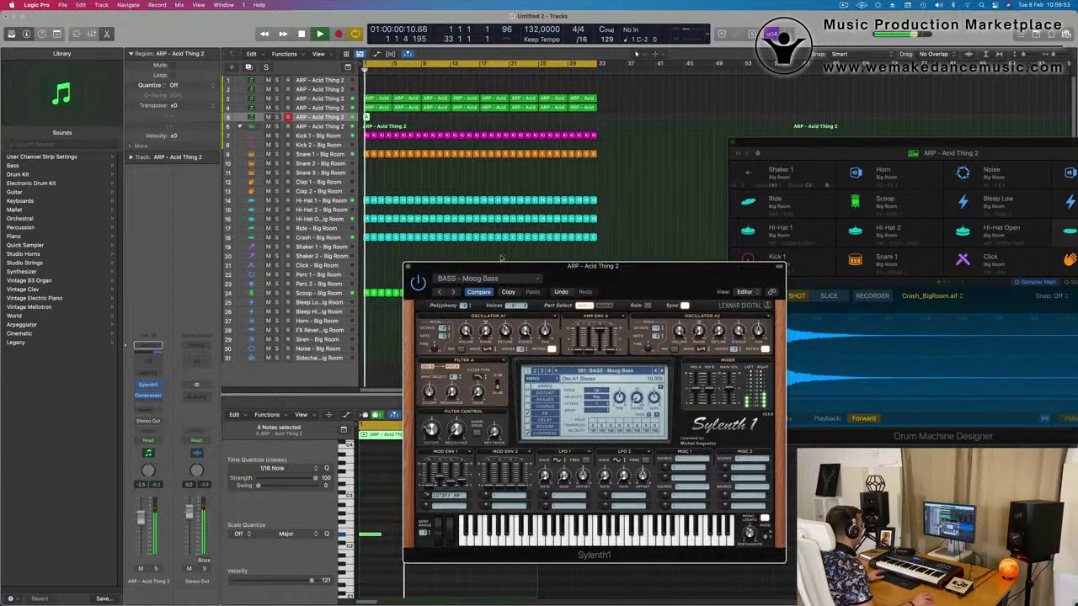
pyautogui.moveTo(524, 209); pyautogui.dragTo(728, 261)
pyautogui.click(688, 93)
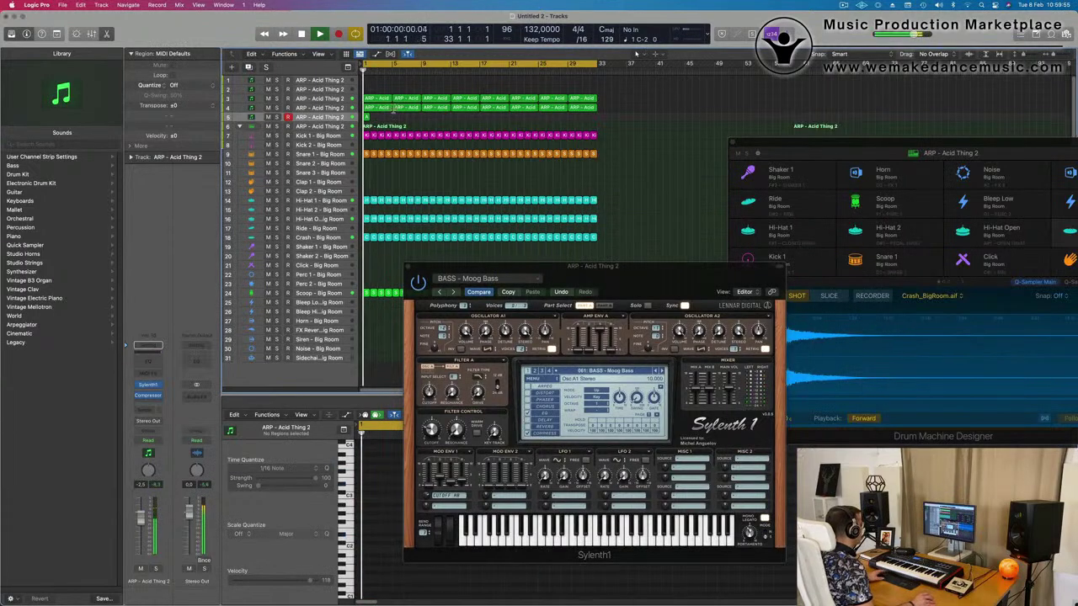
# - Repeat the one-bar bass region along the fifth track
pyautogui.moveTo(747, 290); pyautogui.dragTo(915, 147)
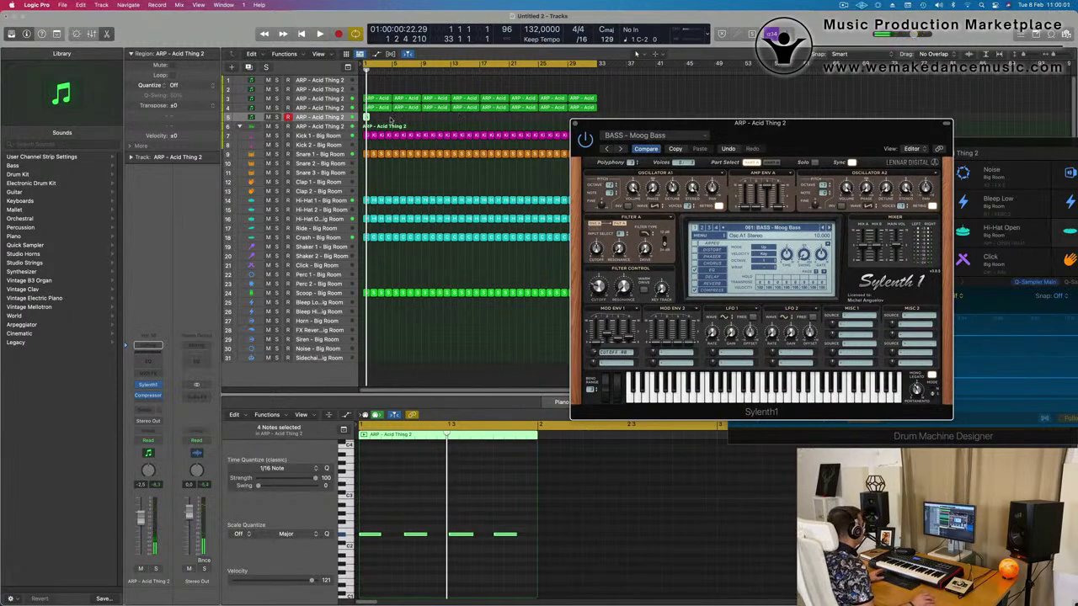
pyautogui.moveTo(390, 119); pyautogui.dragTo(361, 118)
pyautogui.press('super+r')
pyautogui.press('super+r')
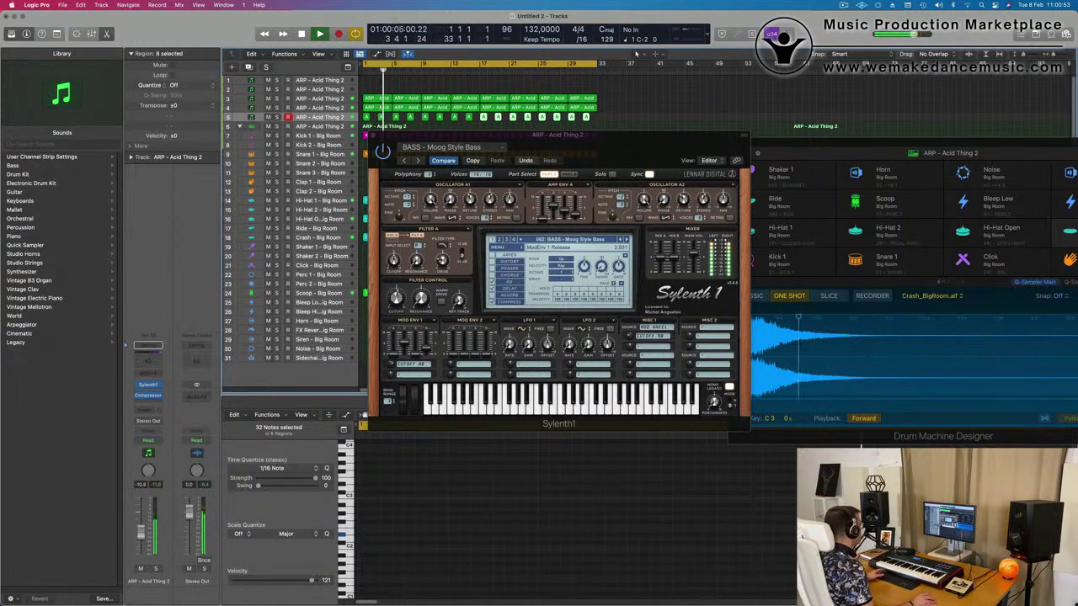
# - Compare the BASS - Offbeat Bass preset with BASS - Moog Style Bass, keep the latter, and set the track volume to -10.2 dB
pyautogui.moveTo(579, 144); pyautogui.dragTo(733, 173)
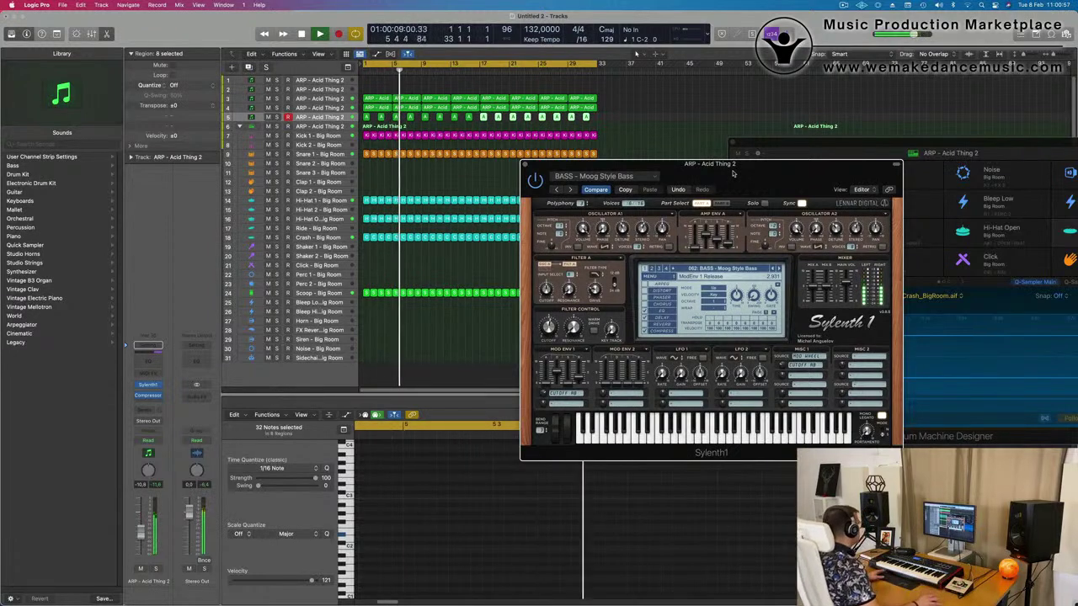
pyautogui.click(139, 535)
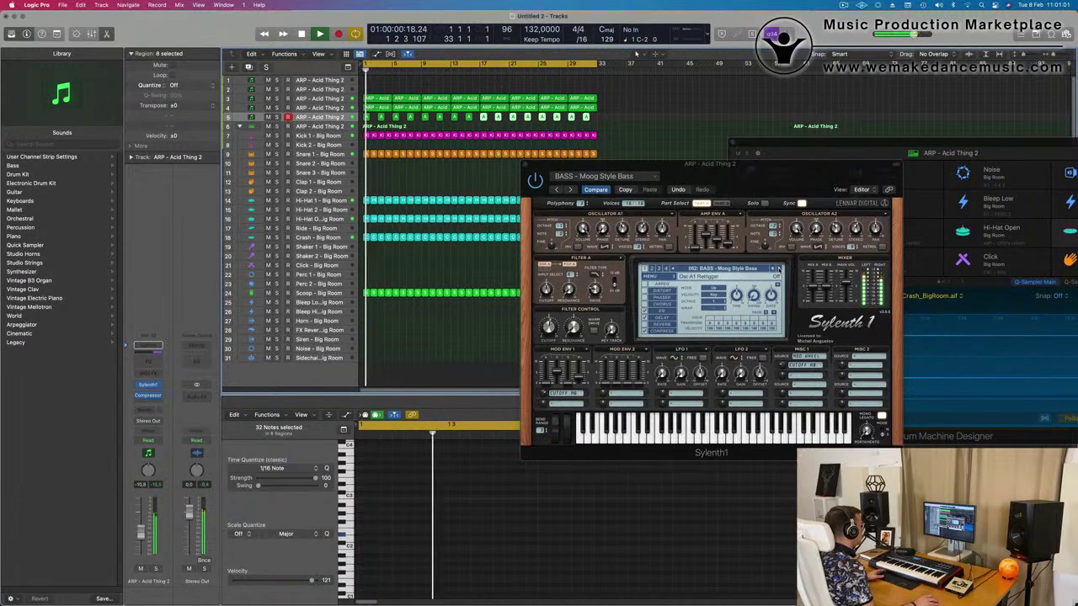
pyautogui.click(779, 269)
pyautogui.click(771, 268)
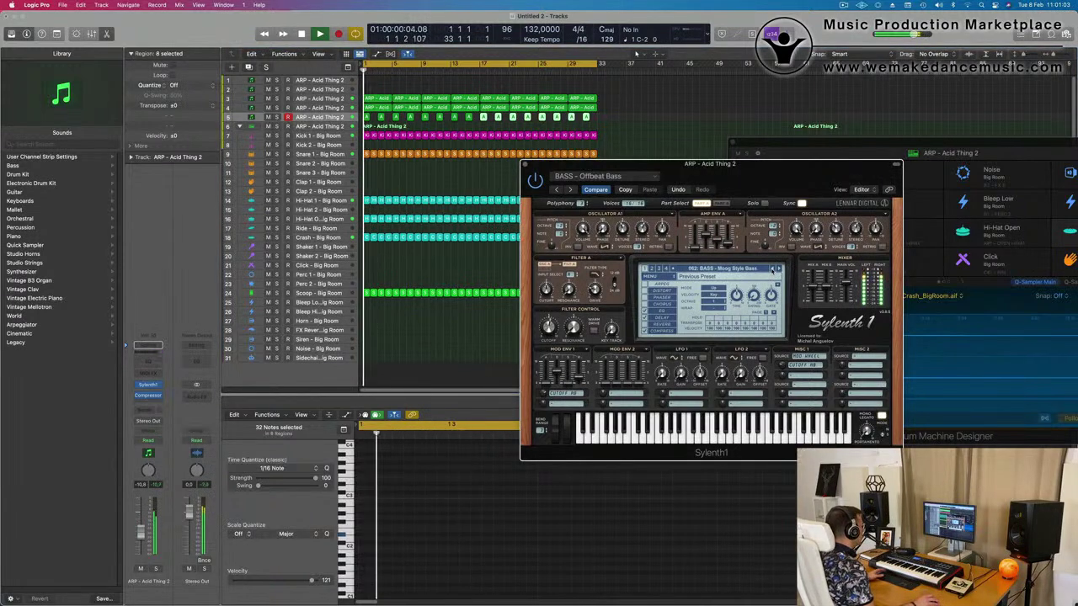
pyautogui.moveTo(746, 177); pyautogui.dragTo(619, 197)
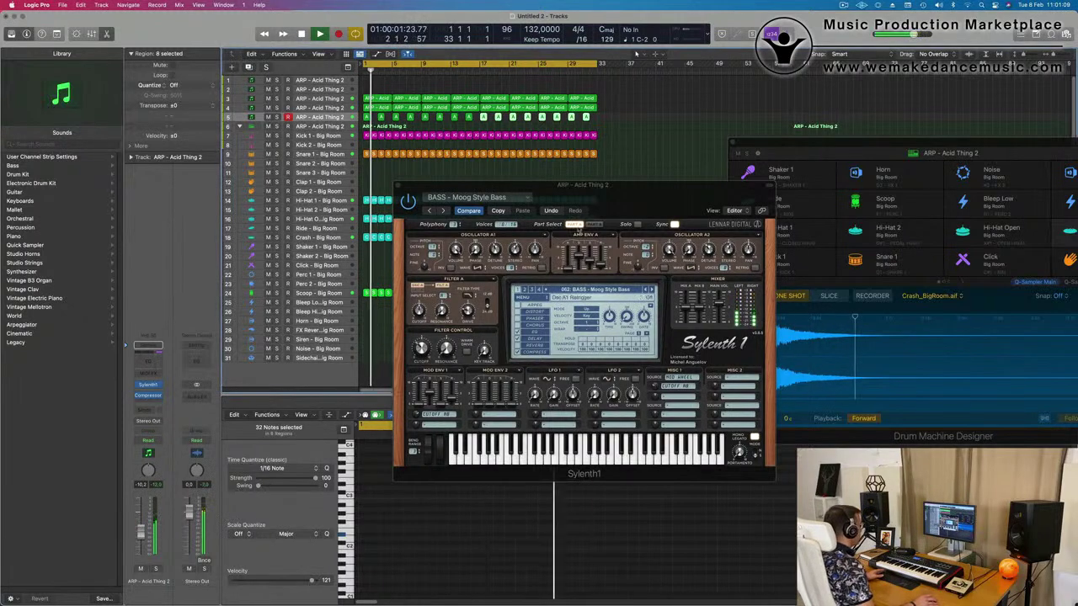
pyautogui.moveTo(563, 208); pyautogui.dragTo(690, 233)
pyautogui.click(414, 237)
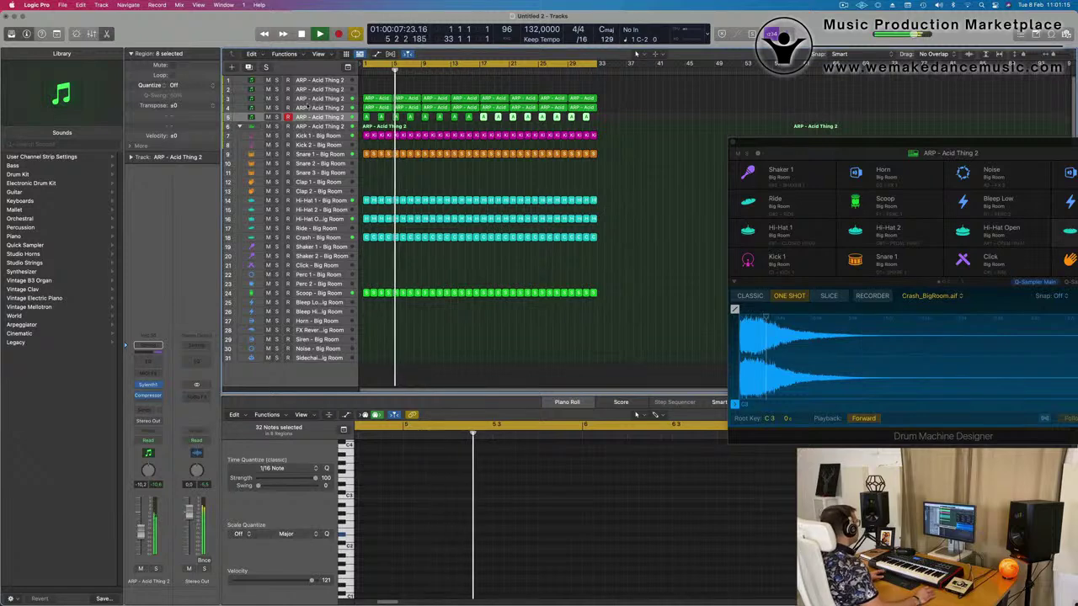
# - Duplicate the third ARP - Acid Thing 2 track above the original and copy the first four-bar region onto it
pyautogui.click(321, 98)
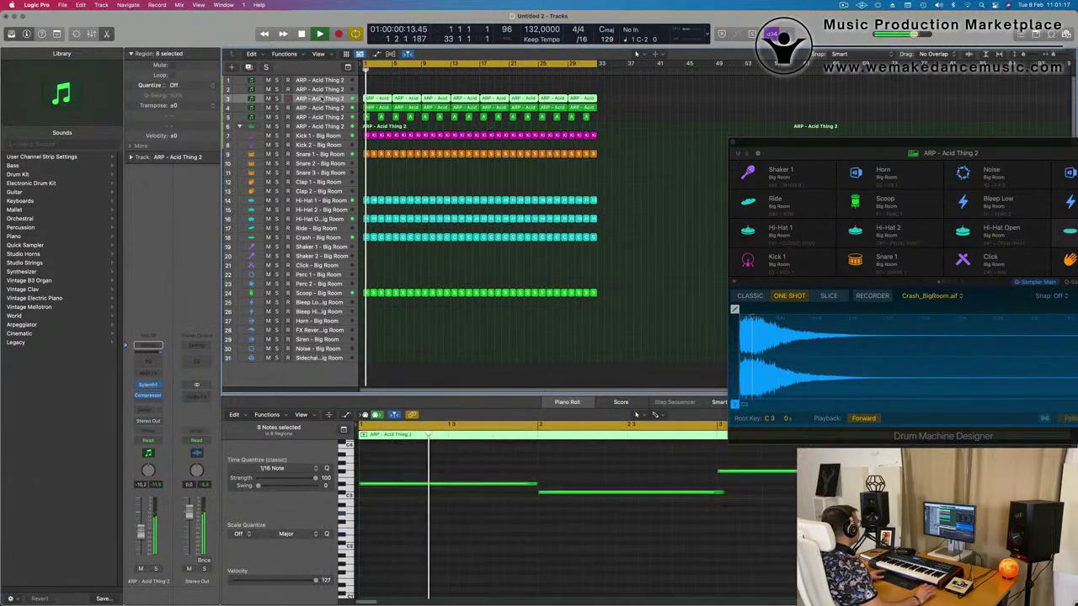
pyautogui.press('super+d')
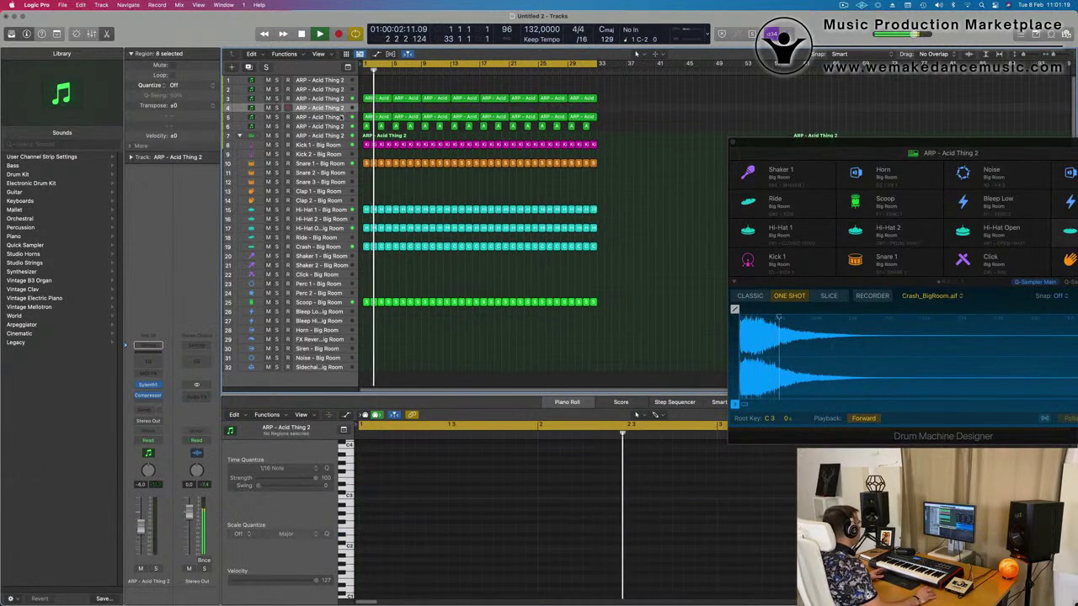
pyautogui.moveTo(340, 109); pyautogui.dragTo(375, 99)
pyautogui.click(376, 109)
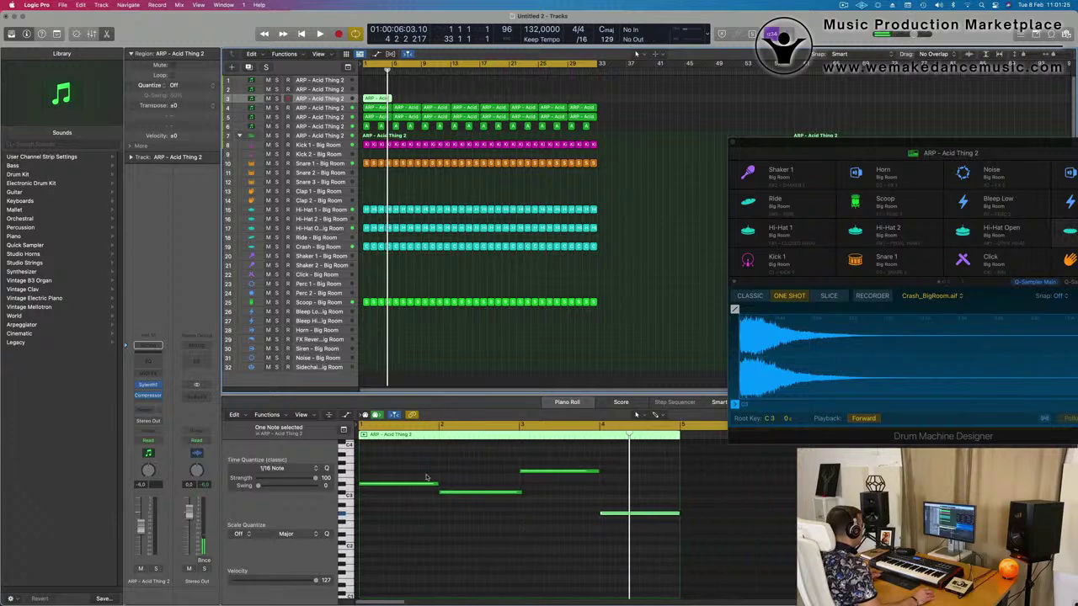
# - Shorten all four long notes in the copied region to brief stabs
pyautogui.moveTo(426, 454); pyautogui.dragTo(590, 533)
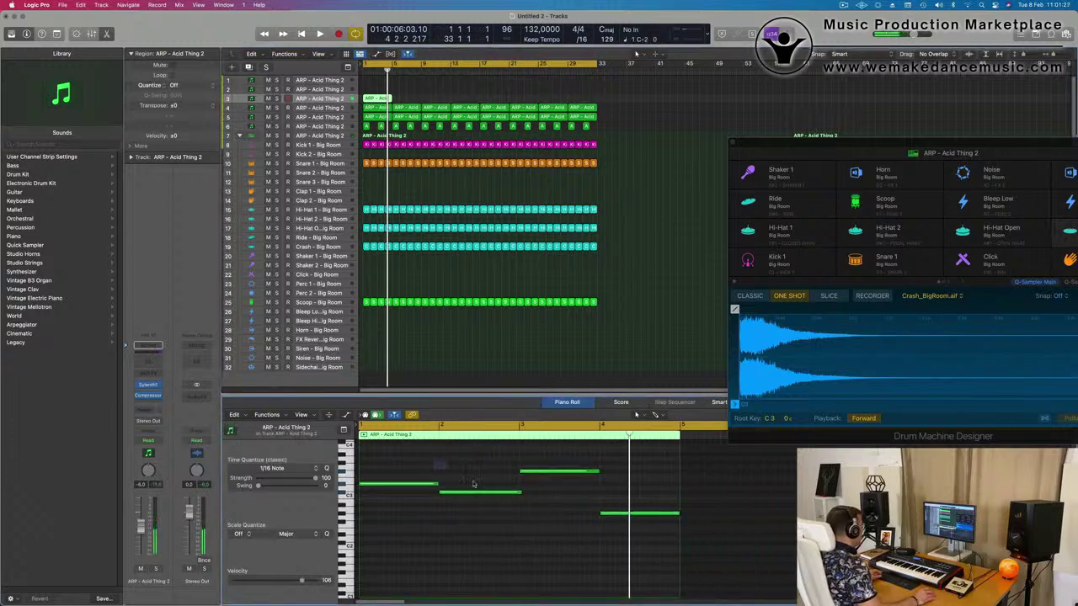
pyautogui.moveTo(473, 484); pyautogui.dragTo(603, 517)
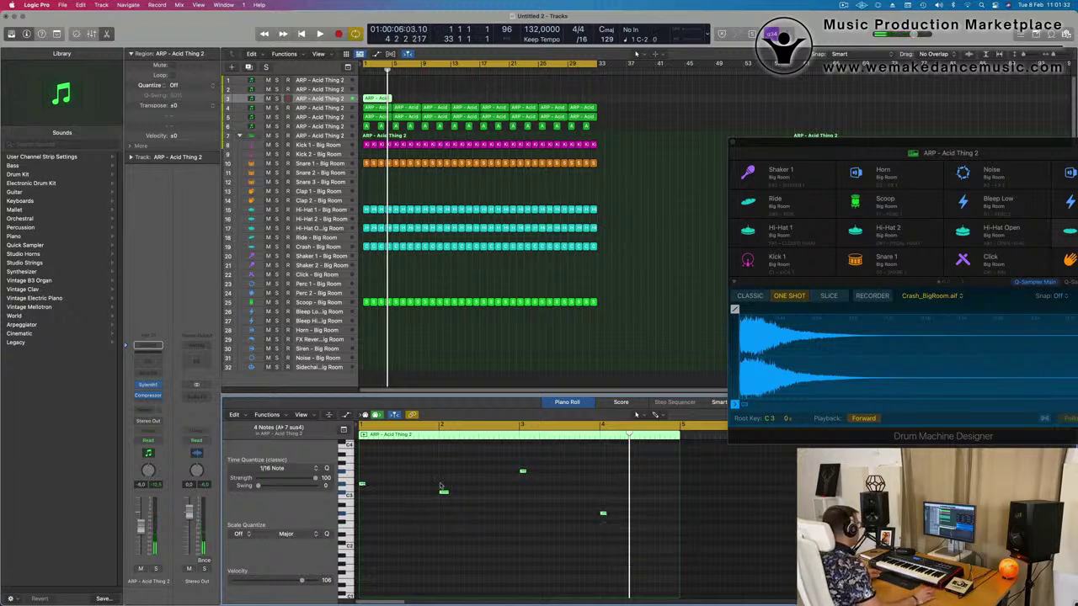
pyautogui.hscroll(1, 446, 494)
pyautogui.hscroll(-1, 419, 499)
pyautogui.hscroll(3, 374, 499)
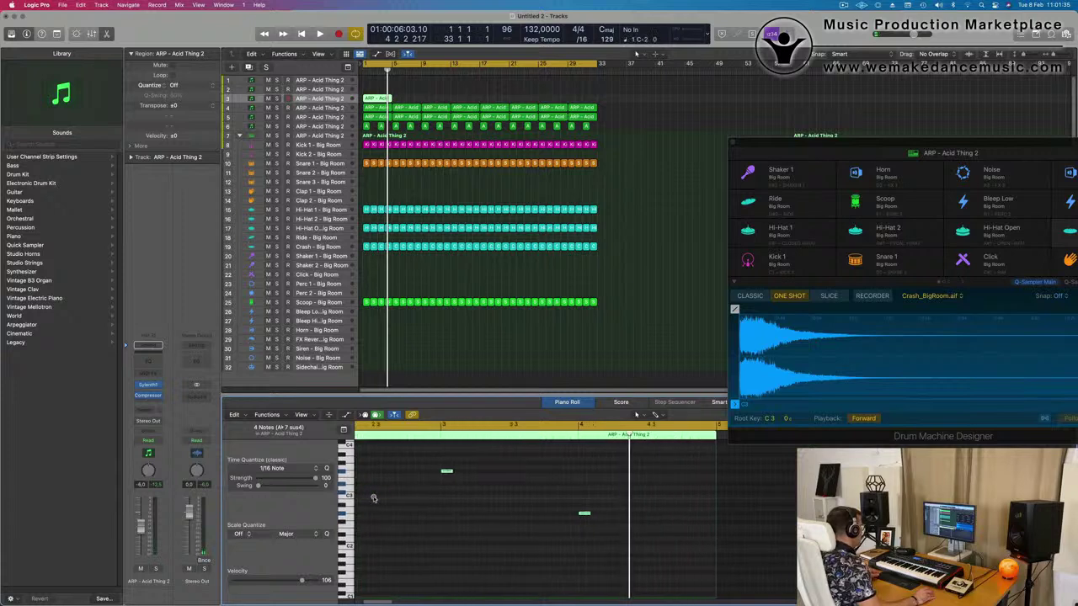
pyautogui.hscroll(-3, 385, 492)
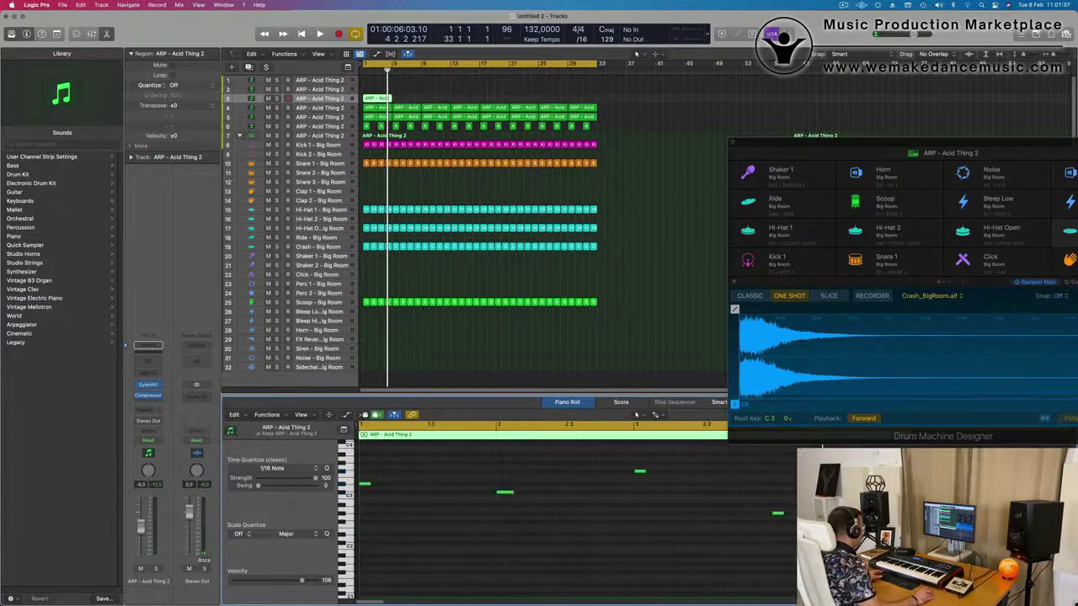
# - Trim the first note further and move the second note into bar 1, just after it
pyautogui.moveTo(368, 485); pyautogui.dragTo(364, 485)
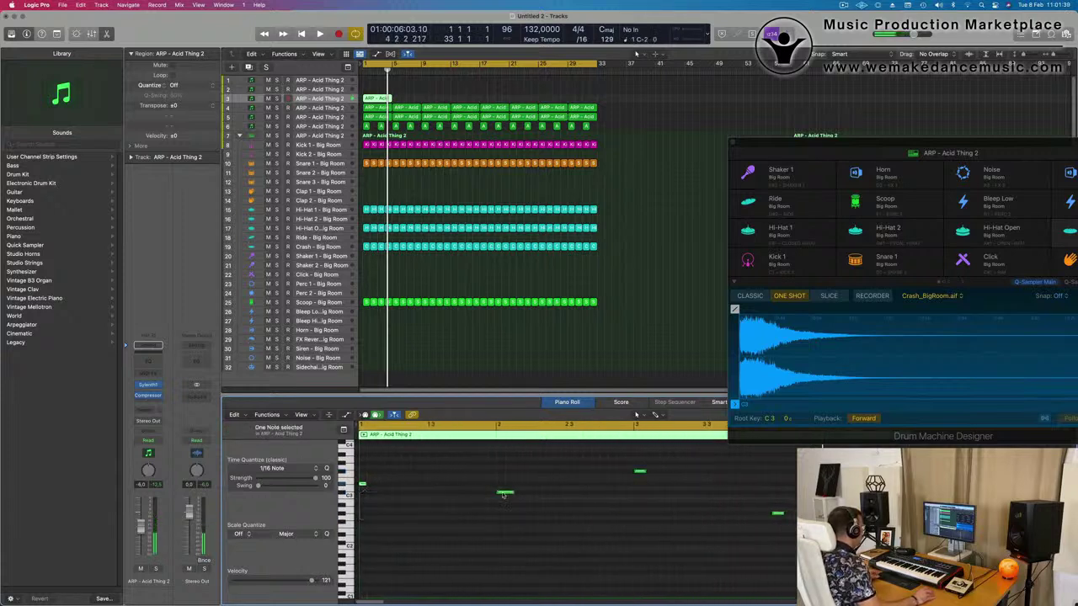
pyautogui.moveTo(505, 495); pyautogui.dragTo(376, 498)
pyautogui.click(378, 497)
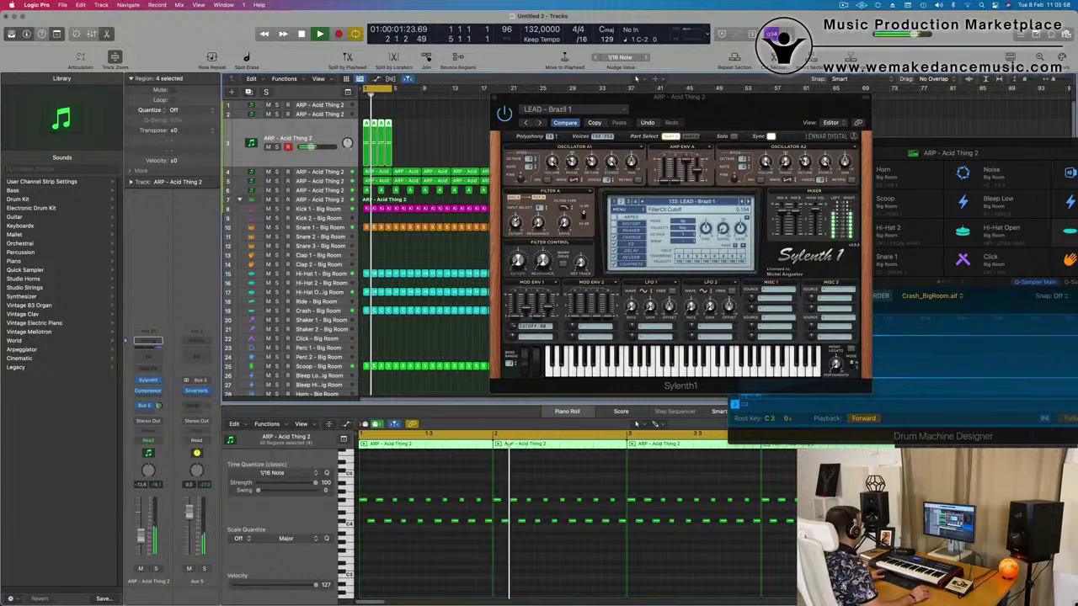
# - Close the Sylenth1 window and raise the upper row of notes in bar 2 by two semitones
pyautogui.moveTo(536, 101); pyautogui.dragTo(352, 149)
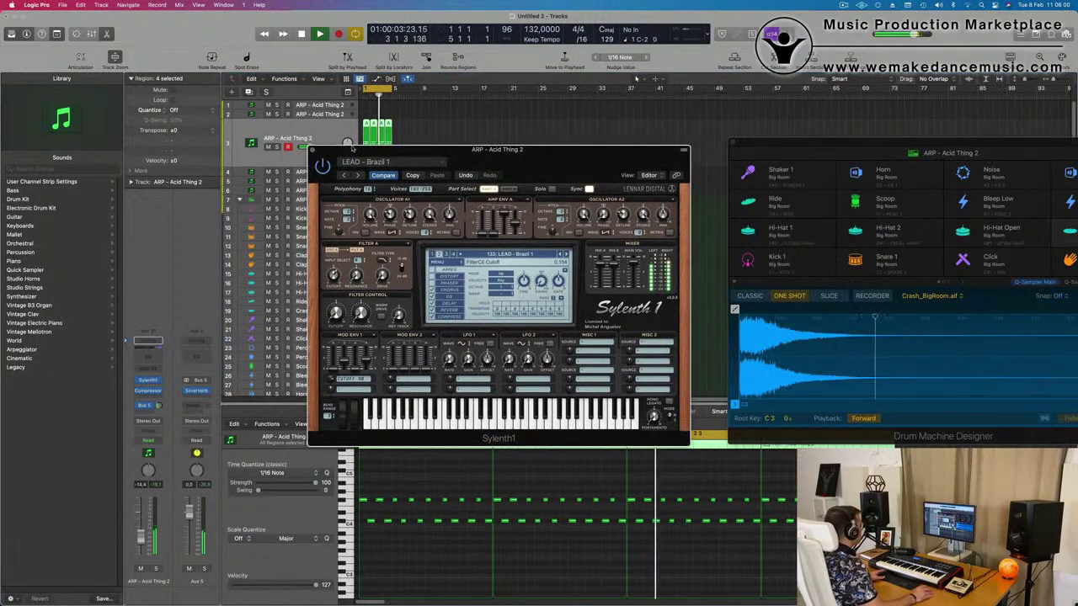
pyautogui.click(311, 150)
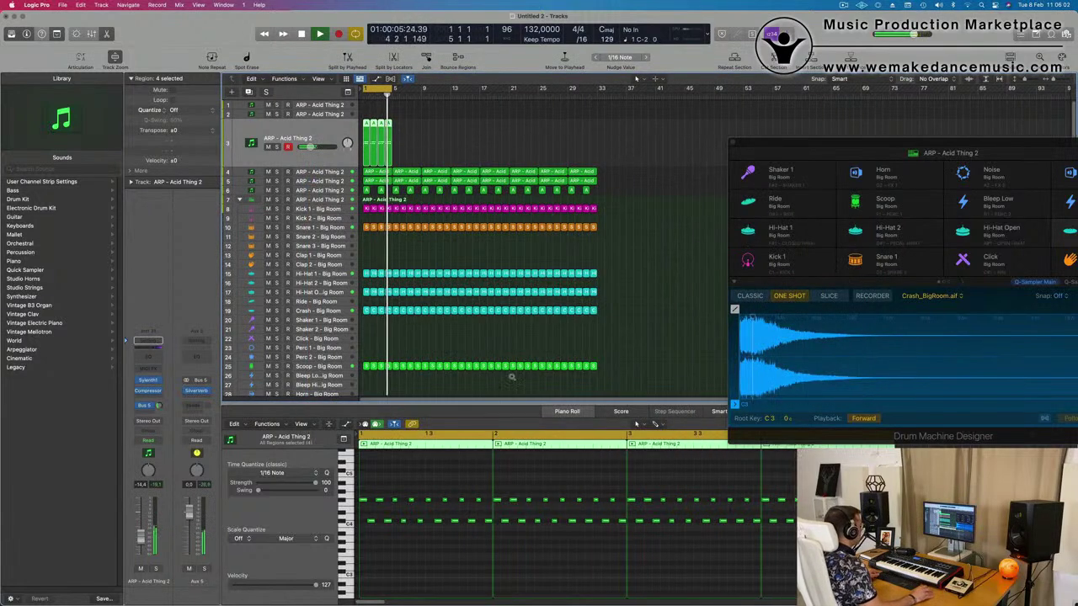
pyautogui.press('space')
pyautogui.hscroll(1, 474, 495)
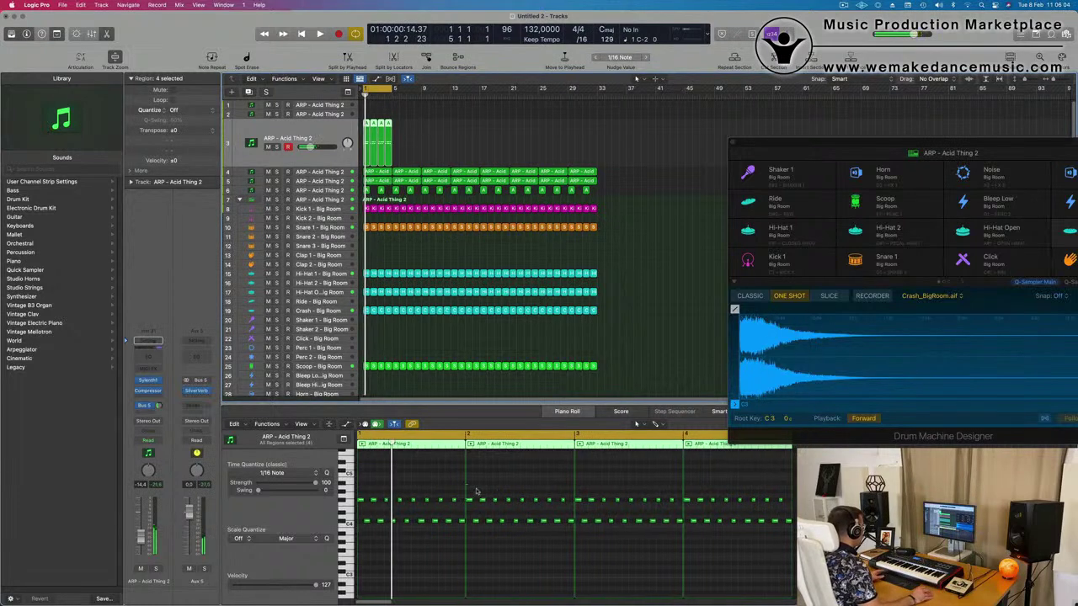
pyautogui.moveTo(467, 495); pyautogui.dragTo(548, 504)
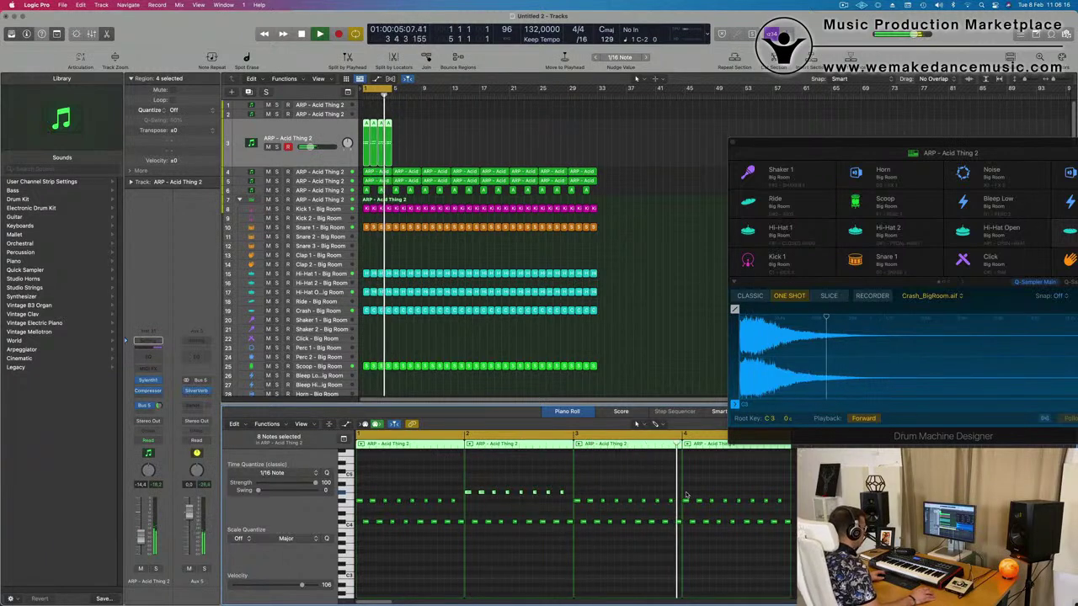
# - Lower the bottom row of notes in bar 4 by five semitones while auditioning the loop
pyautogui.moveTo(686, 495); pyautogui.dragTo(781, 508)
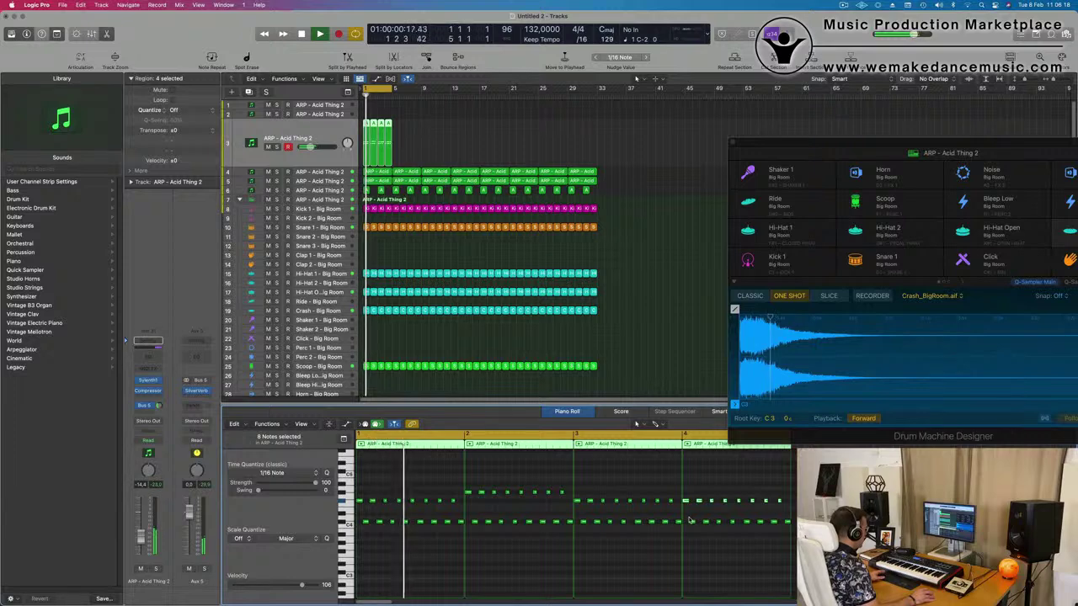
pyautogui.moveTo(688, 517); pyautogui.dragTo(791, 527)
pyautogui.press('Return')
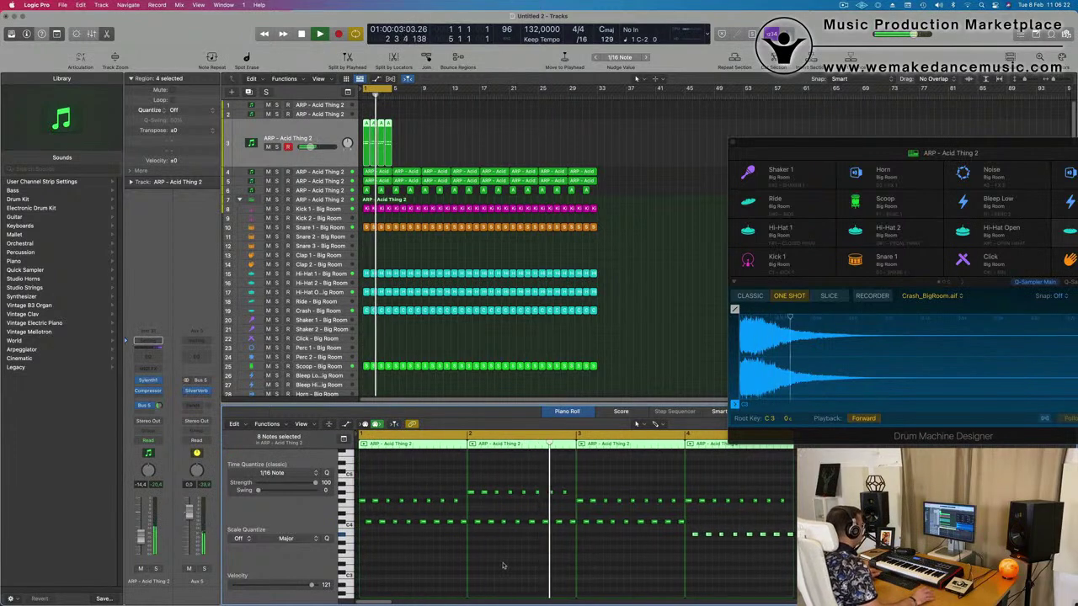
pyautogui.scroll(-3, 497, 566)
pyautogui.hscroll(5, 497, 565)
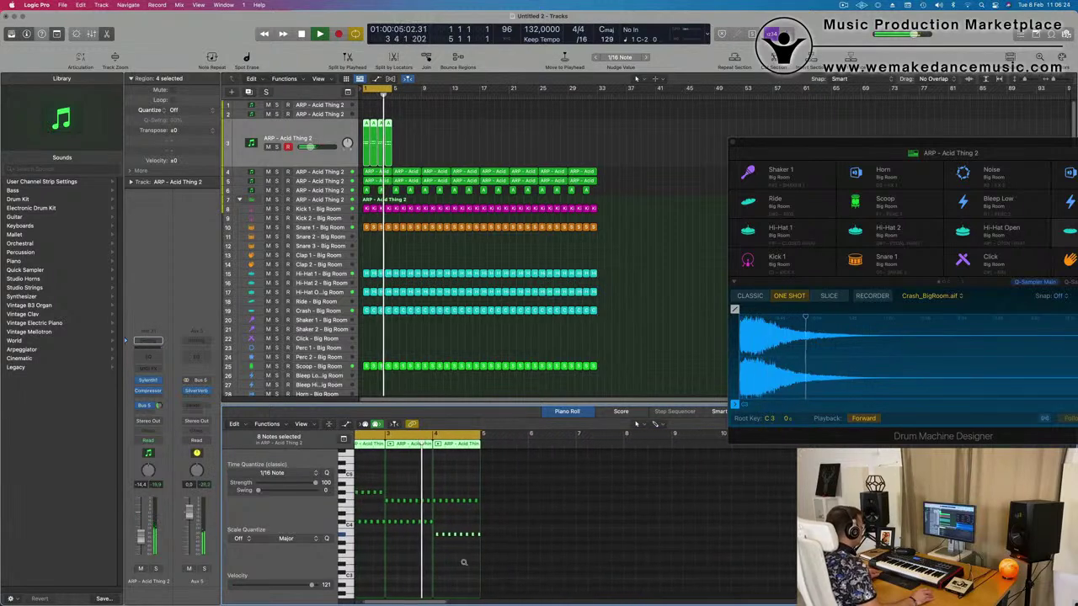
pyautogui.scroll(2, 505, 552)
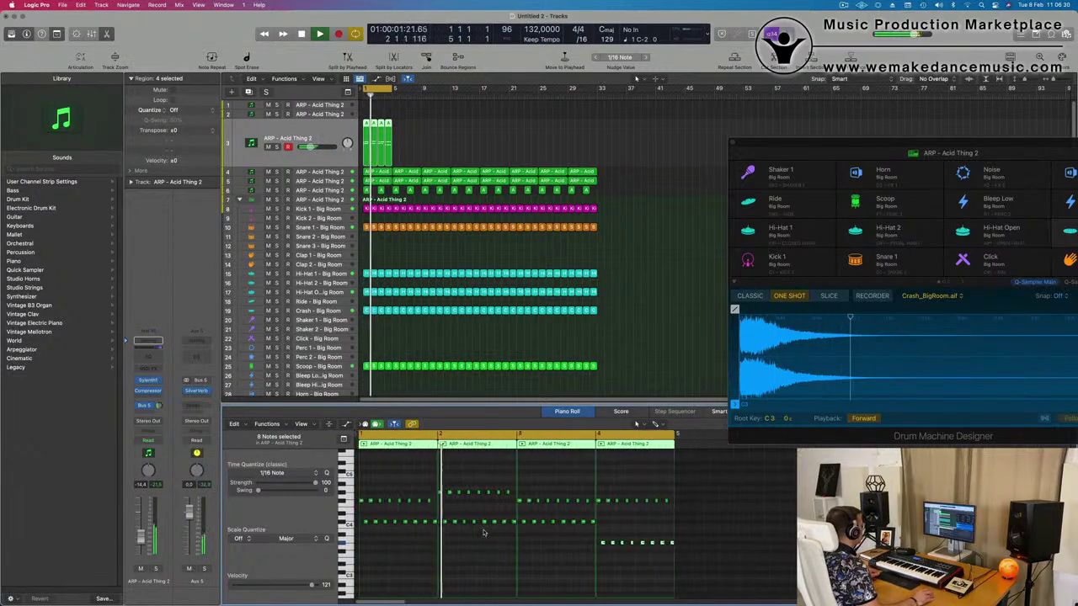
pyautogui.scroll(2, 514, 543)
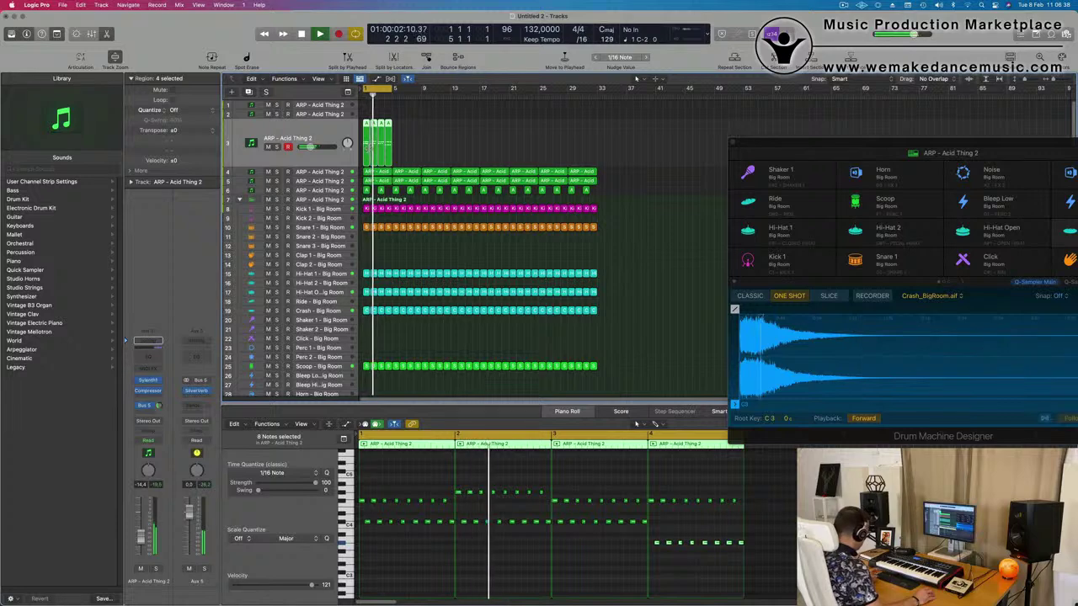
# - Join the four one-bar regions on track 3 into a single four-bar region and play it back
pyautogui.press('super+j')
pyautogui.press('space')
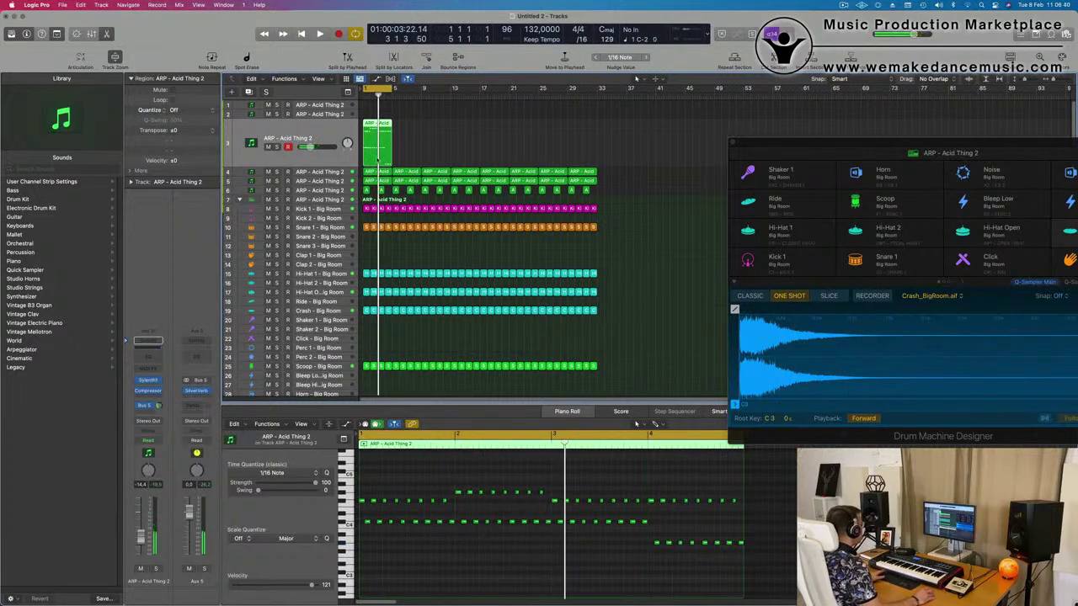
pyautogui.press('space')
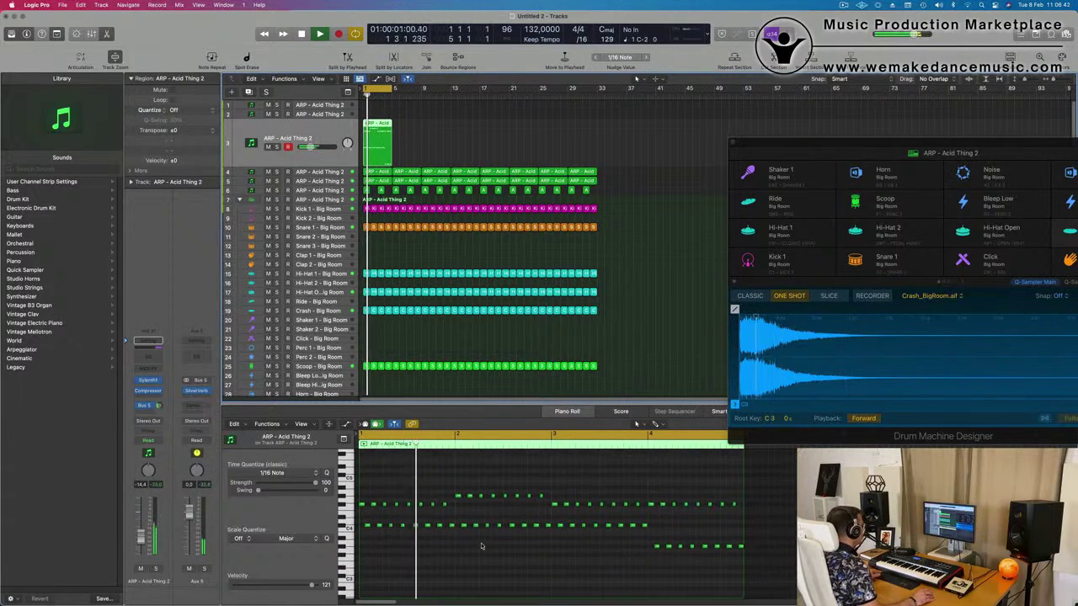
pyautogui.scroll(-1, 473, 556)
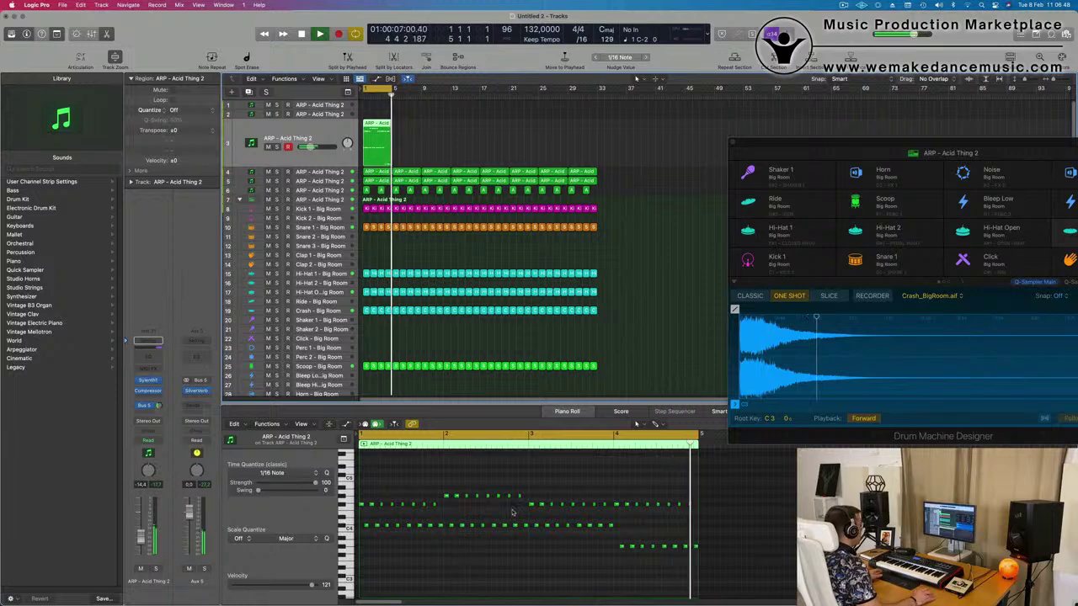
pyautogui.press('space')
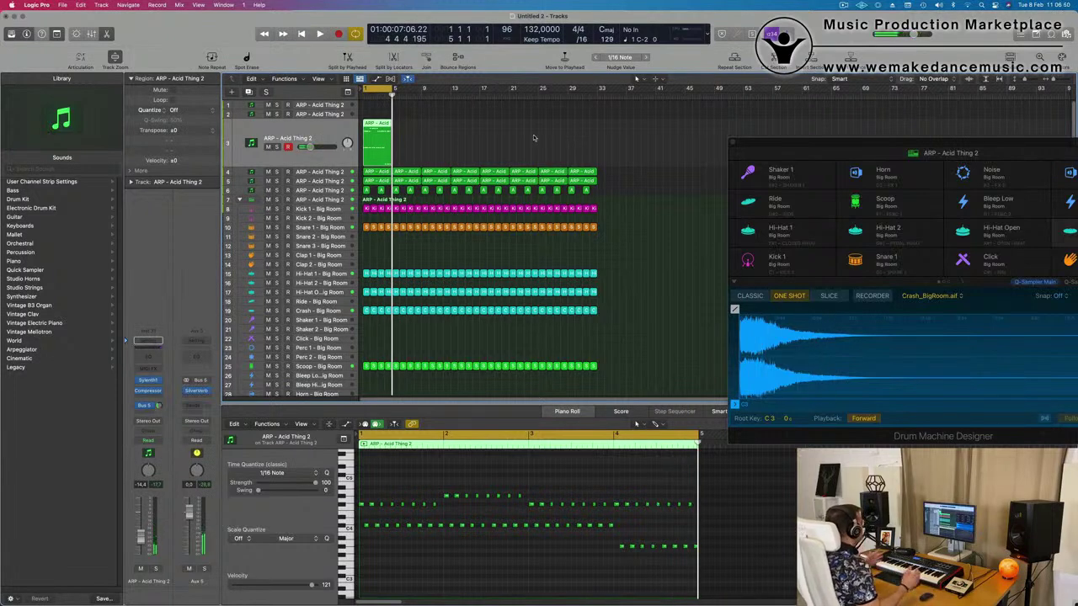
# - Play the loop to check how the long-note part on track 5 and the new arpeggio on track 3 fit together
pyautogui.click(315, 180)
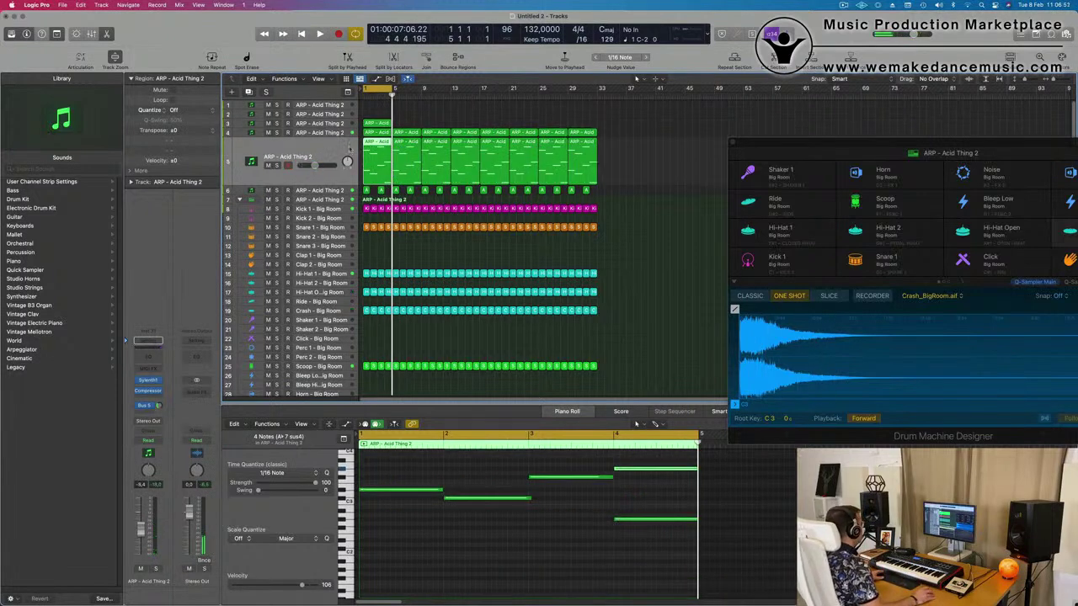
pyautogui.press('space')
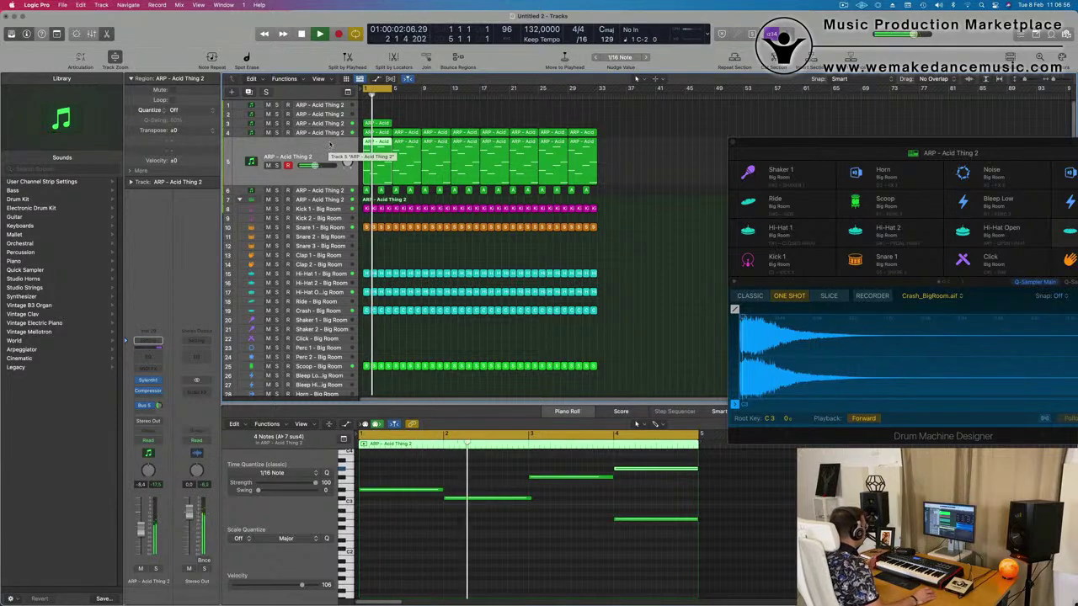
pyautogui.click(331, 124)
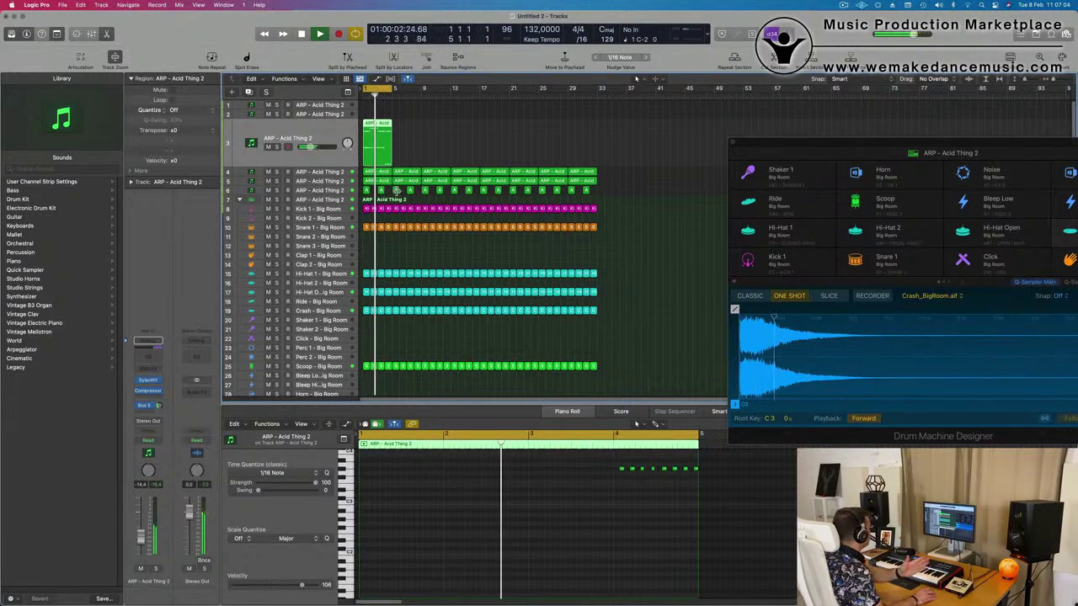
pyautogui.click(442, 147)
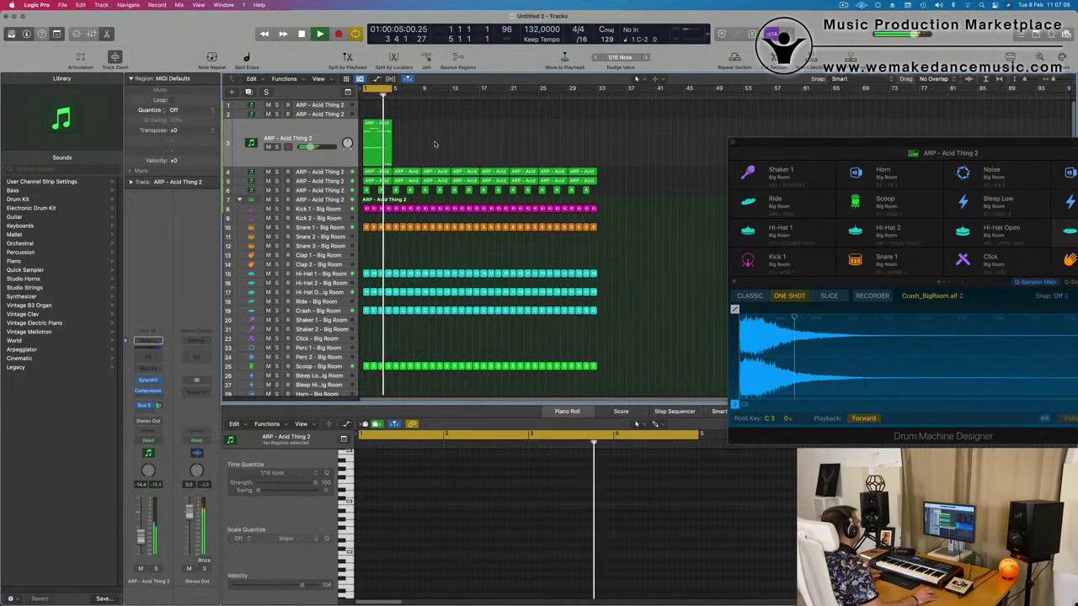
# - Record a live melody on the LEAD - Brass track from bar 21 to bar 29
pyautogui.press('super+Right')
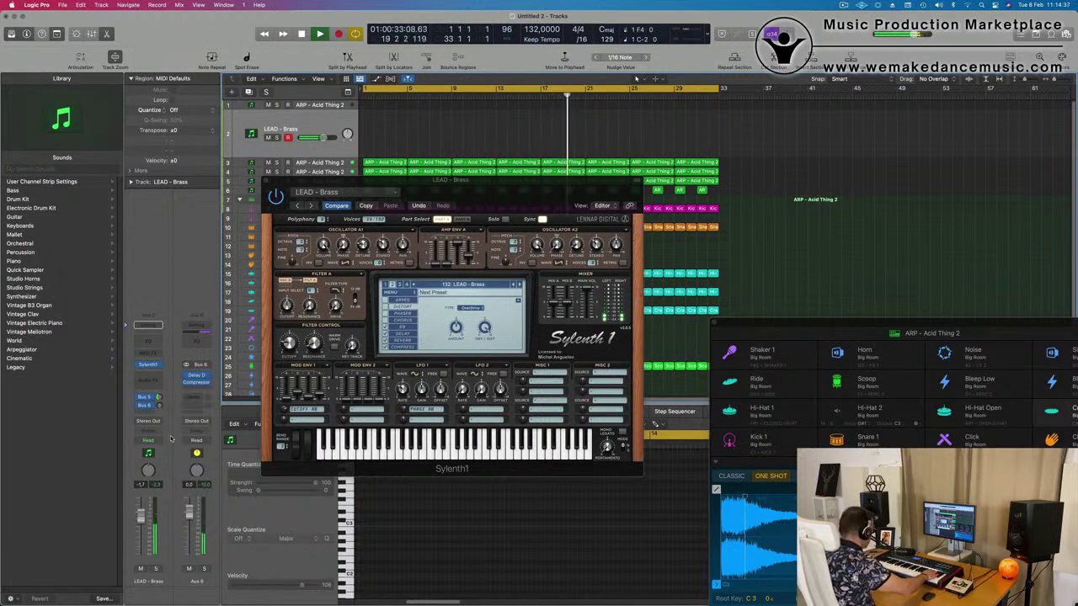
pyautogui.press('r')
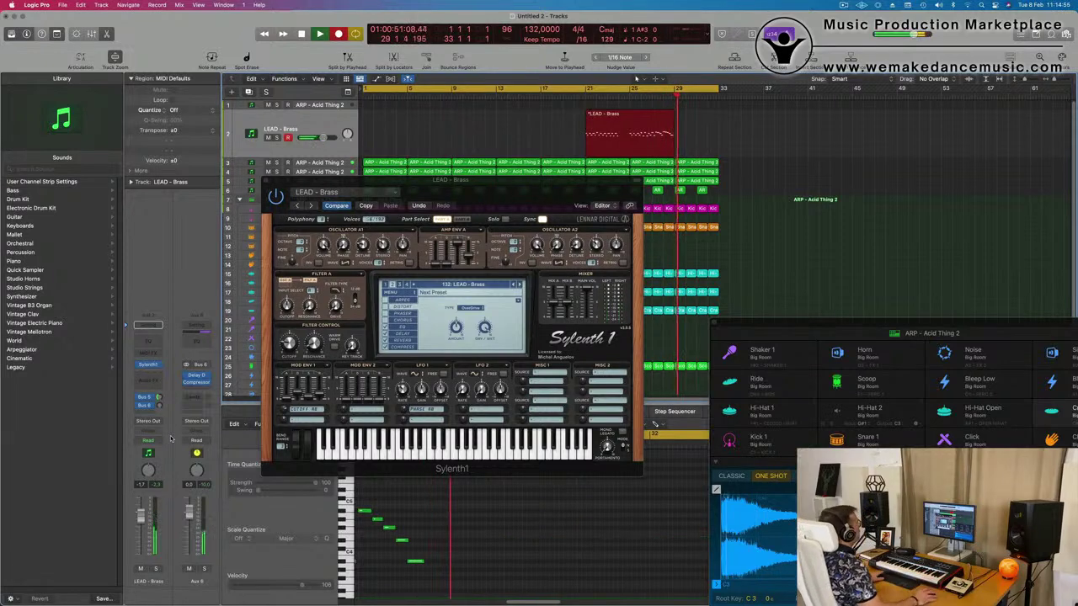
pyautogui.press('space')
# - Split the recorded LEAD - Brass region at bar 25, delete the first half, and move the remaining four bars to bar 1
pyautogui.click(628, 113)
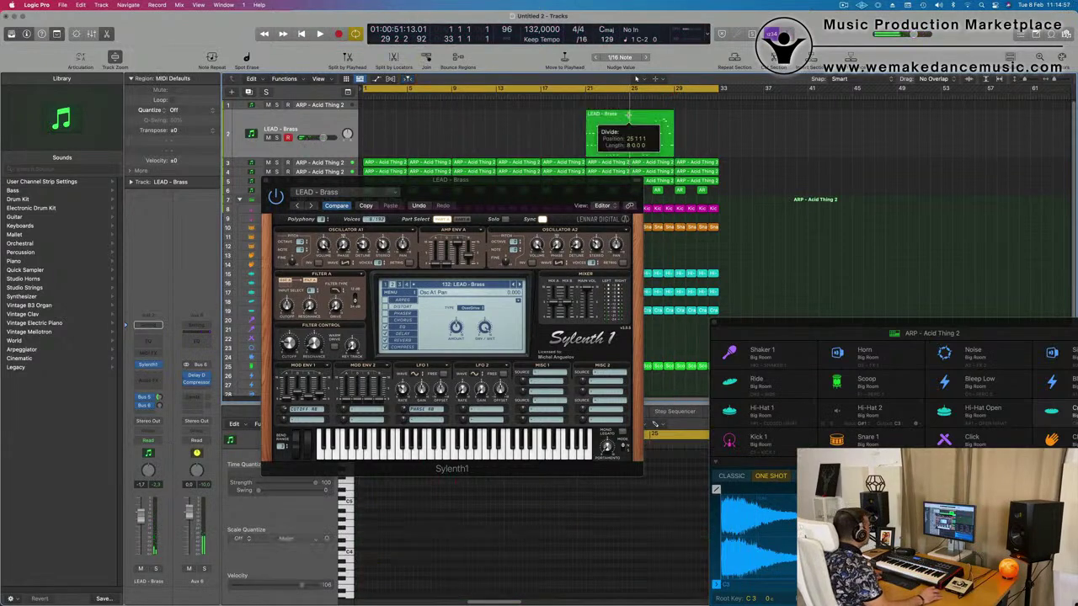
pyautogui.press('Return')
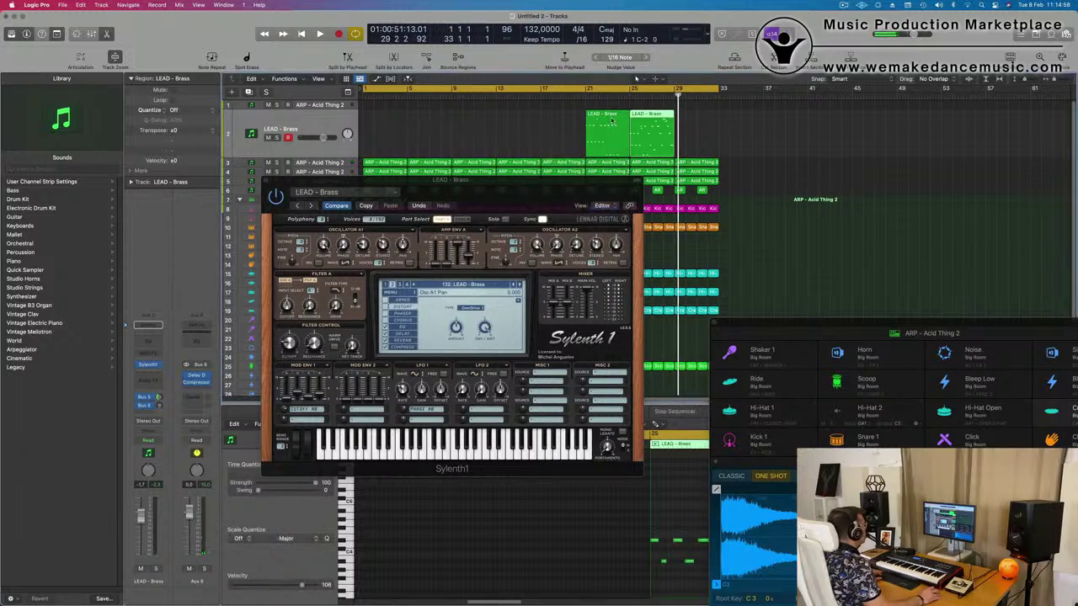
pyautogui.press('Delete')
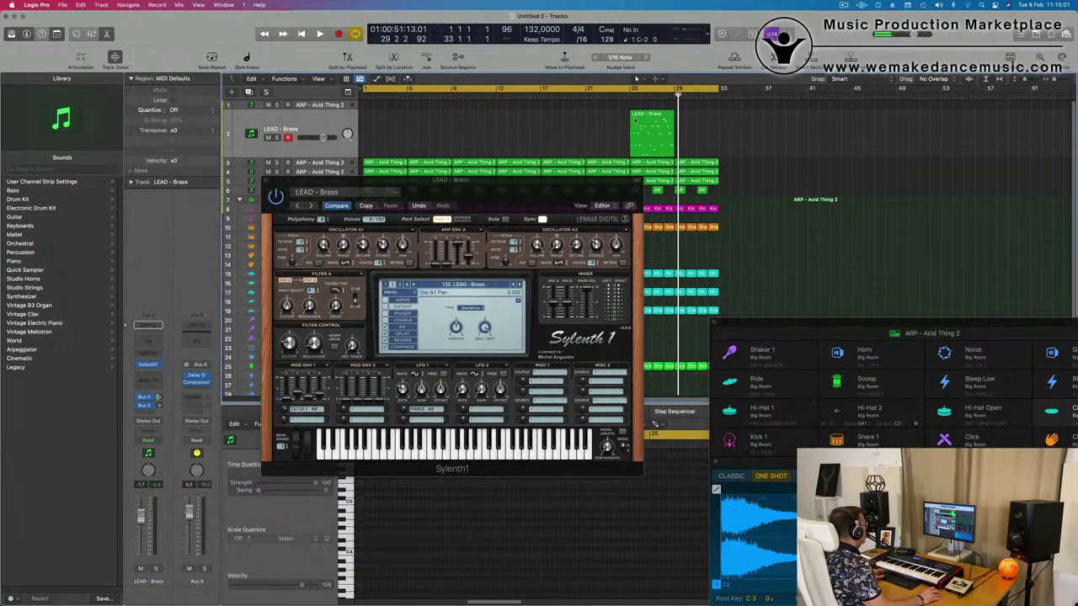
pyautogui.moveTo(636, 119); pyautogui.dragTo(368, 119)
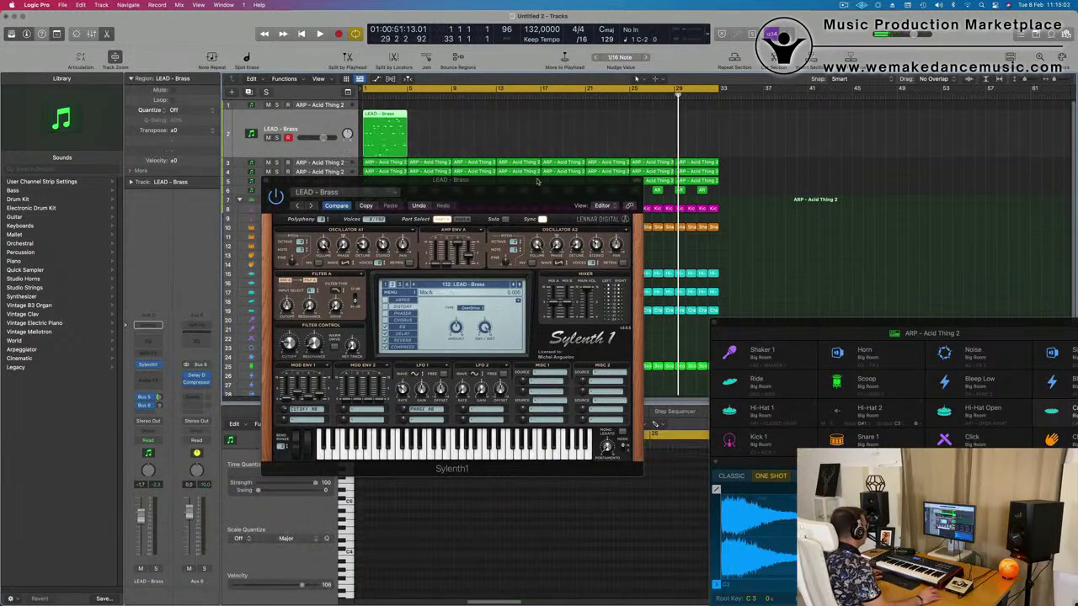
# - Move the Sylenth1 window aside, open the LEAD - Brass region in the Piano Roll, and quantize all its notes to 1/16
pyautogui.moveTo(536, 181); pyautogui.dragTo(922, 191)
pyautogui.press('e')
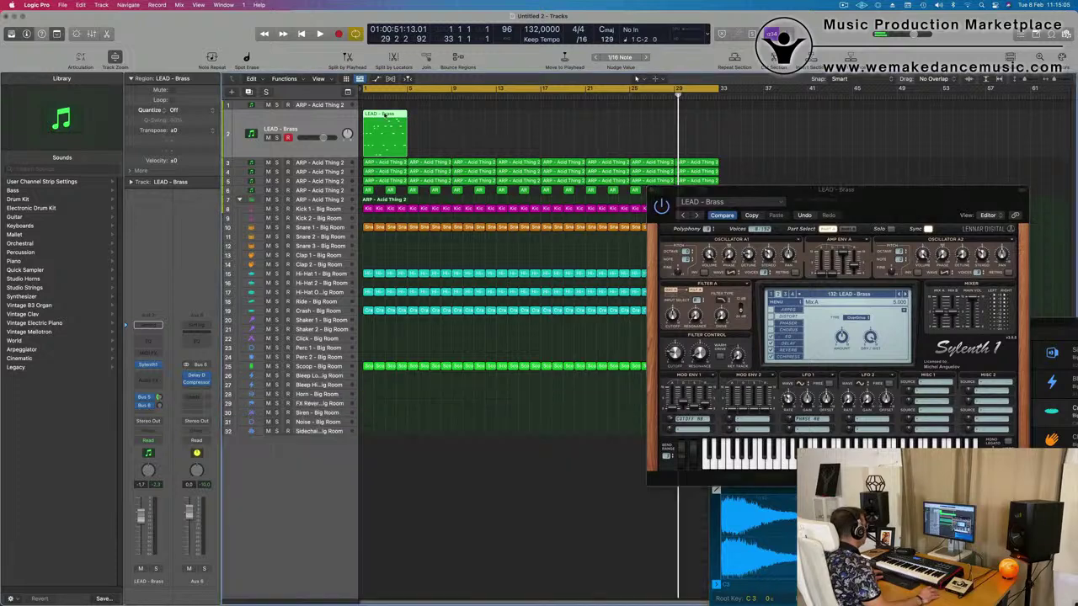
pyautogui.doubleClick(385, 115)
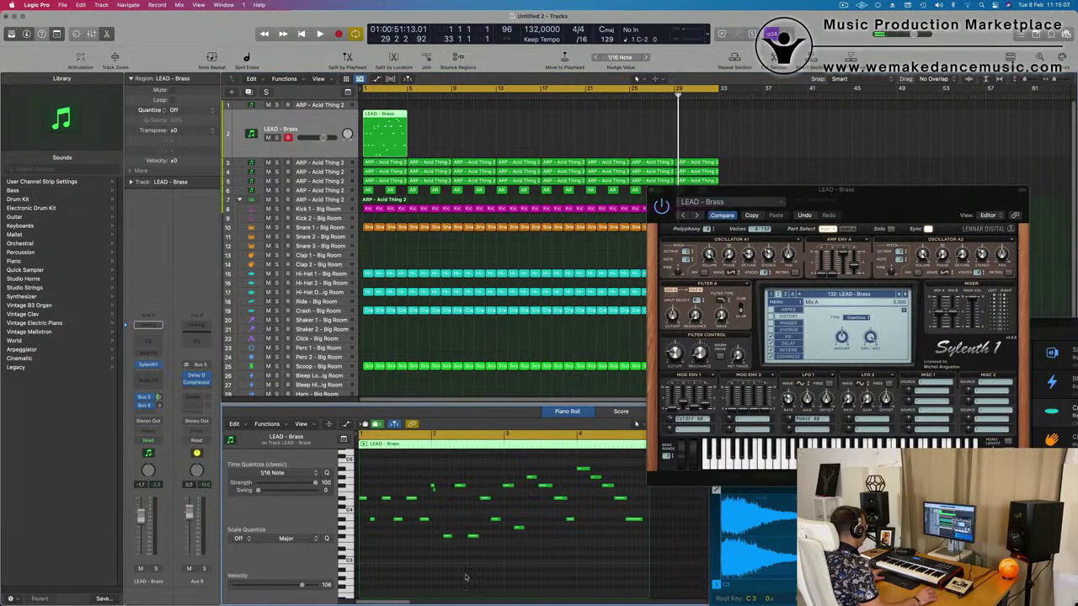
pyautogui.press('Return')
pyautogui.press('super+a')
pyautogui.press('space')
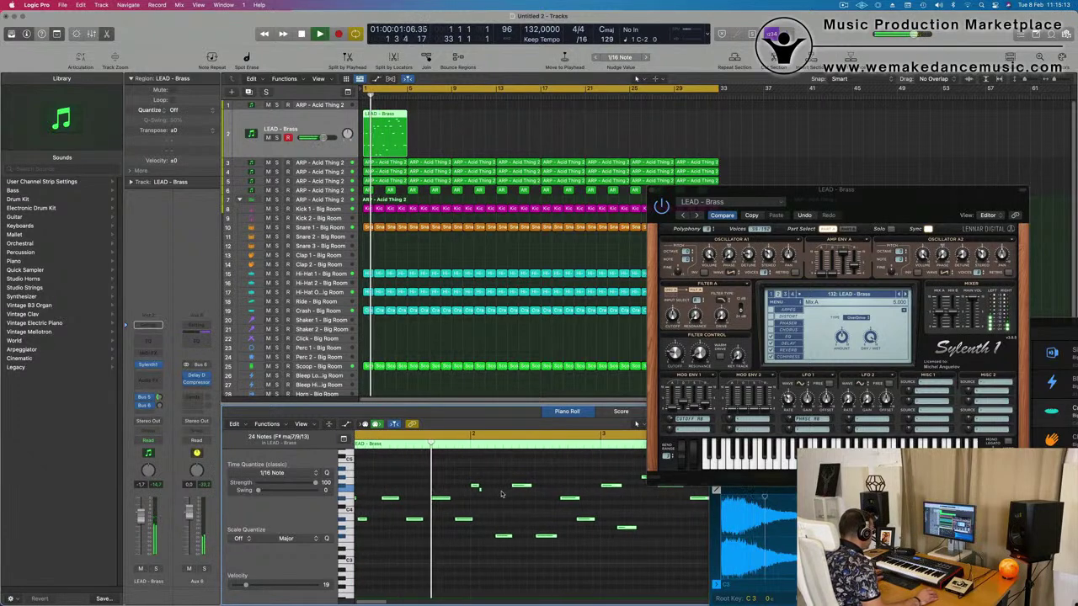
# - Lengthen the very short note near the start of bar 2 to about a sixteenth and audition the melody
pyautogui.press('super+Right')
pyautogui.click(520, 491)
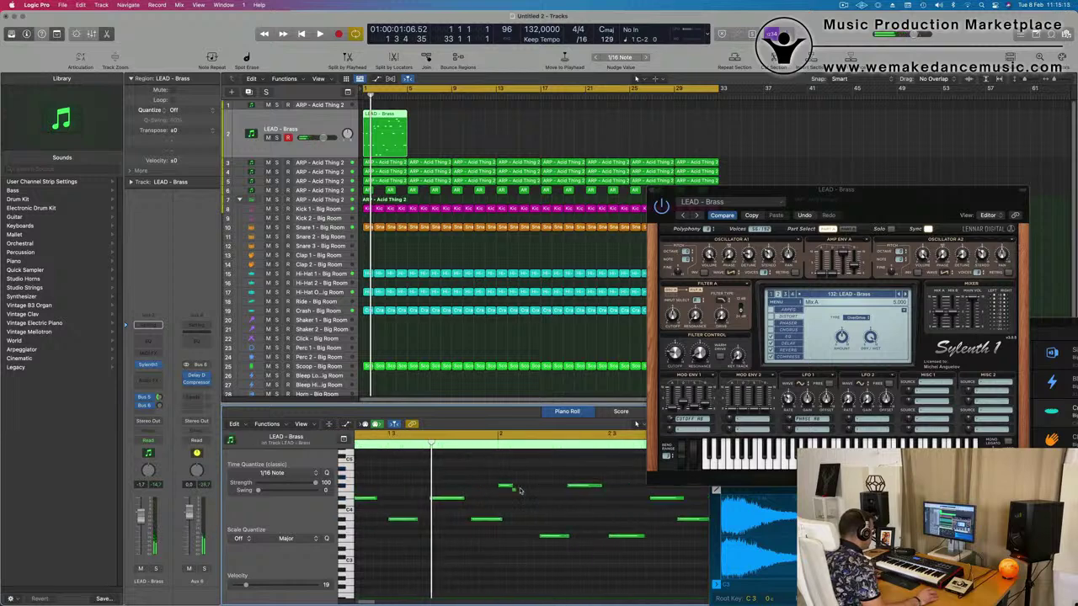
pyautogui.click(515, 489)
pyautogui.press('space')
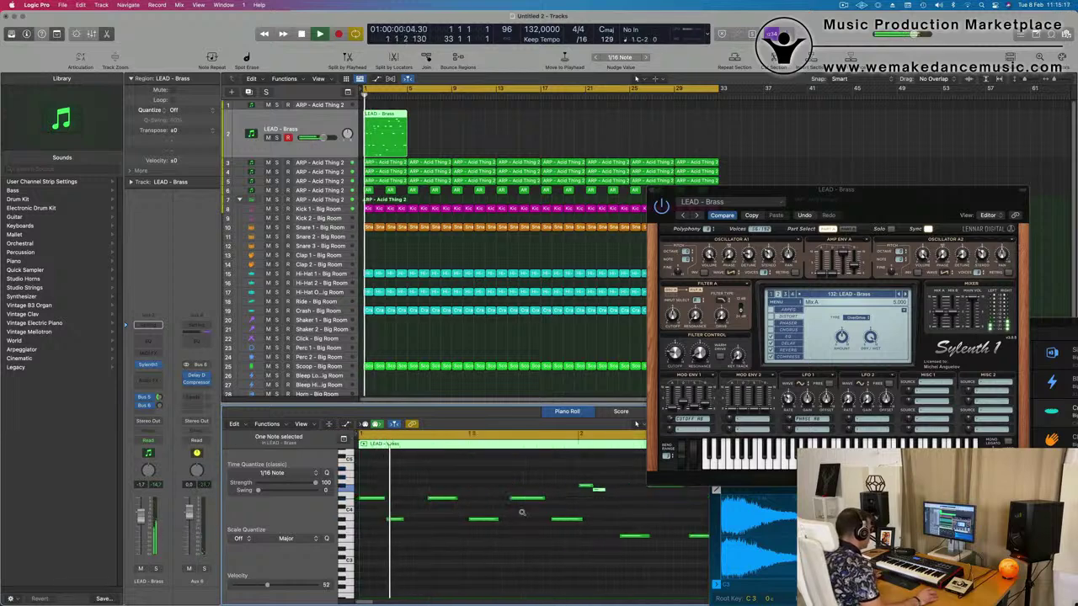
pyautogui.press('super+Left')
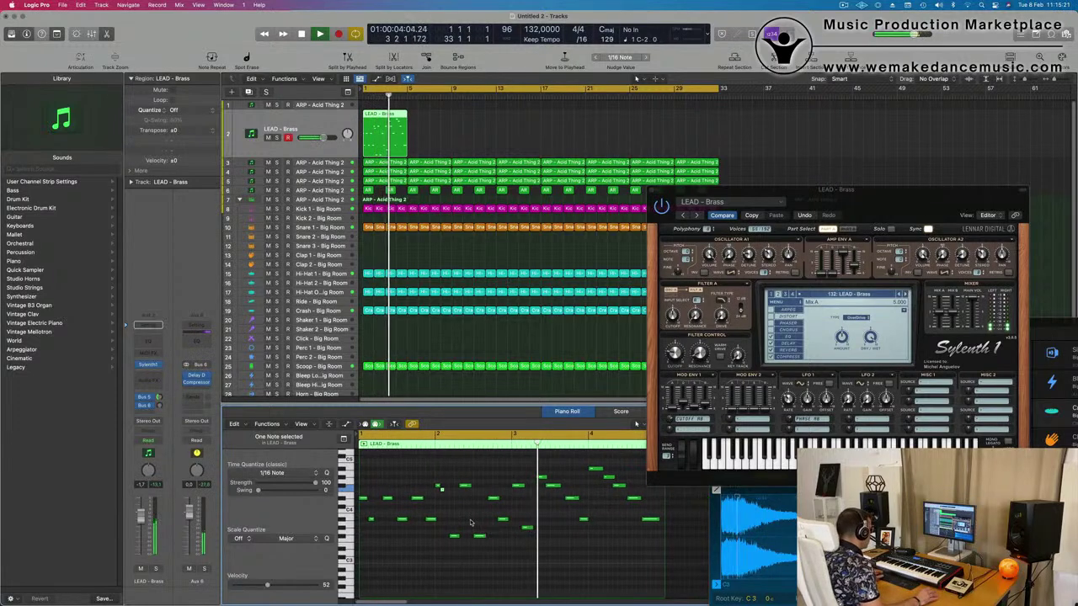
pyautogui.press('super+Right')
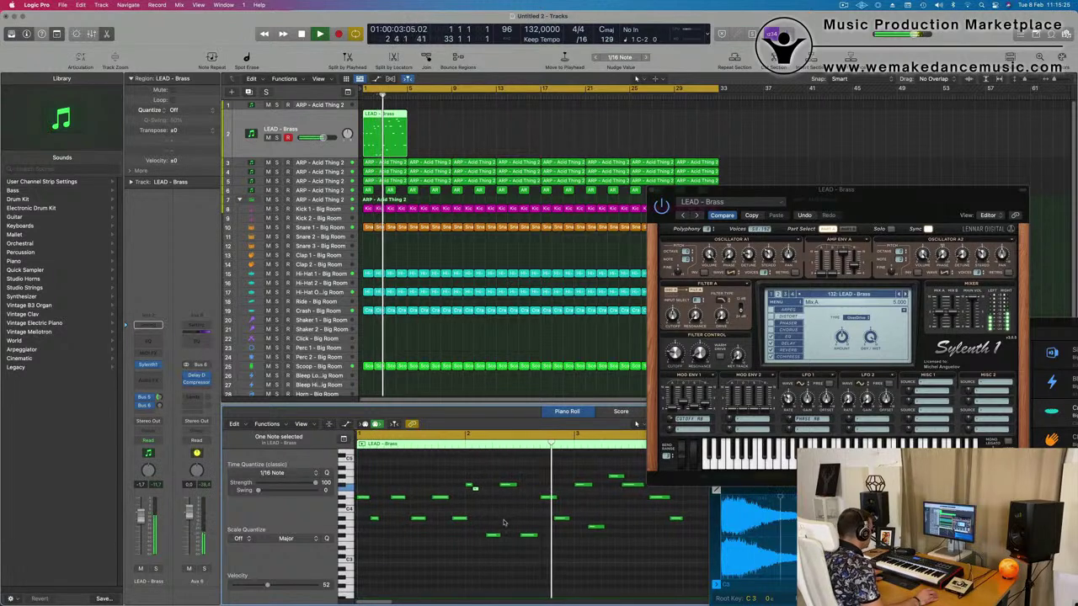
# - Try the first low note in bar 2 one sixteenth later, then move it two sixteenths earlier while auditioning the melody
pyautogui.click(494, 536)
pyautogui.press('Return')
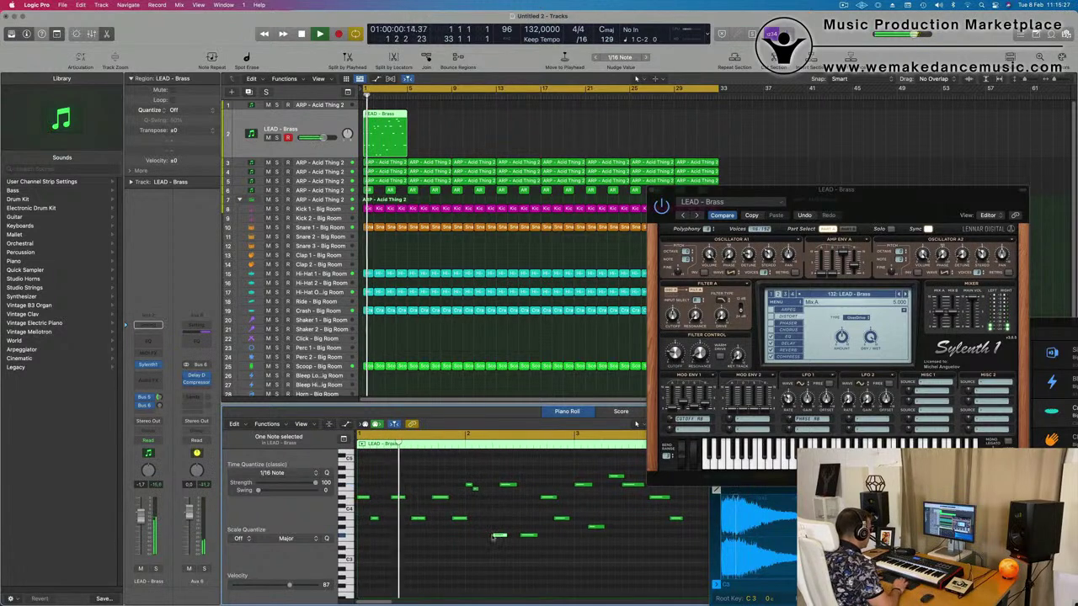
pyautogui.press('Return')
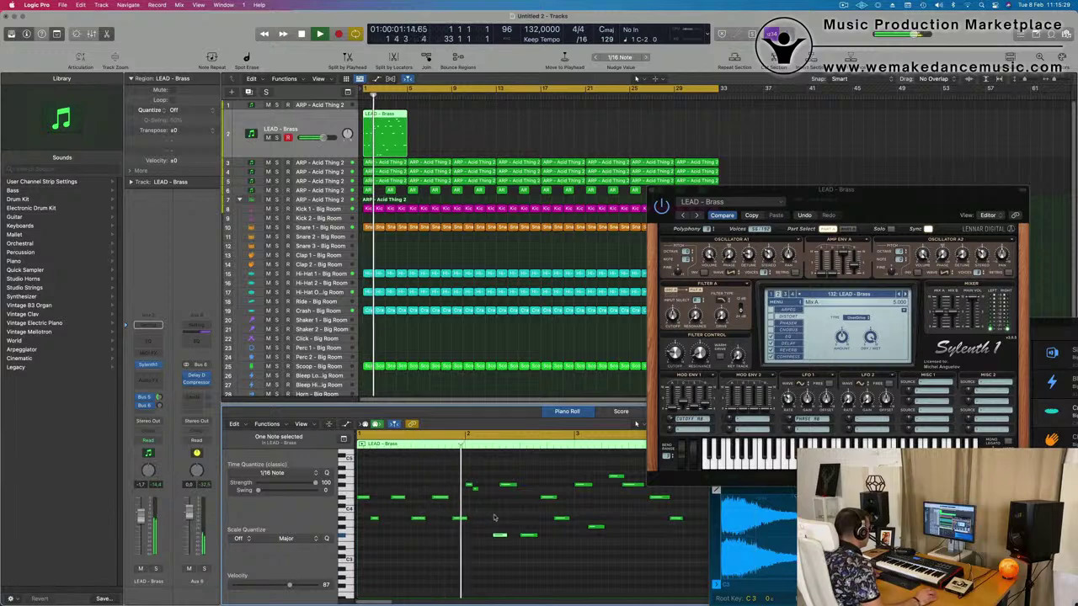
pyautogui.press('space')
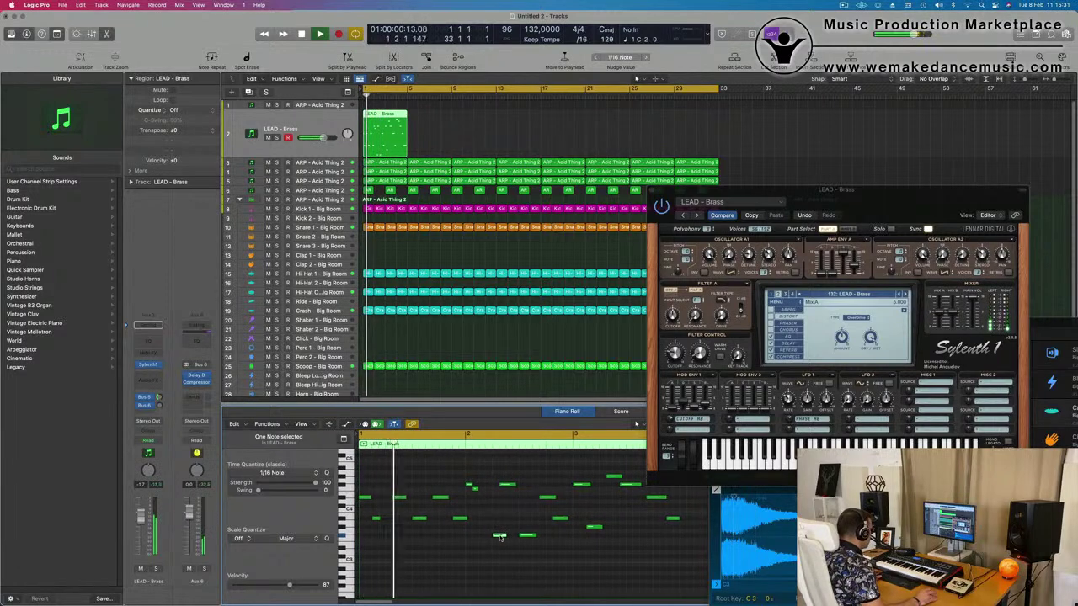
pyautogui.moveTo(500, 537); pyautogui.dragTo(486, 537)
pyautogui.press('super+Left')
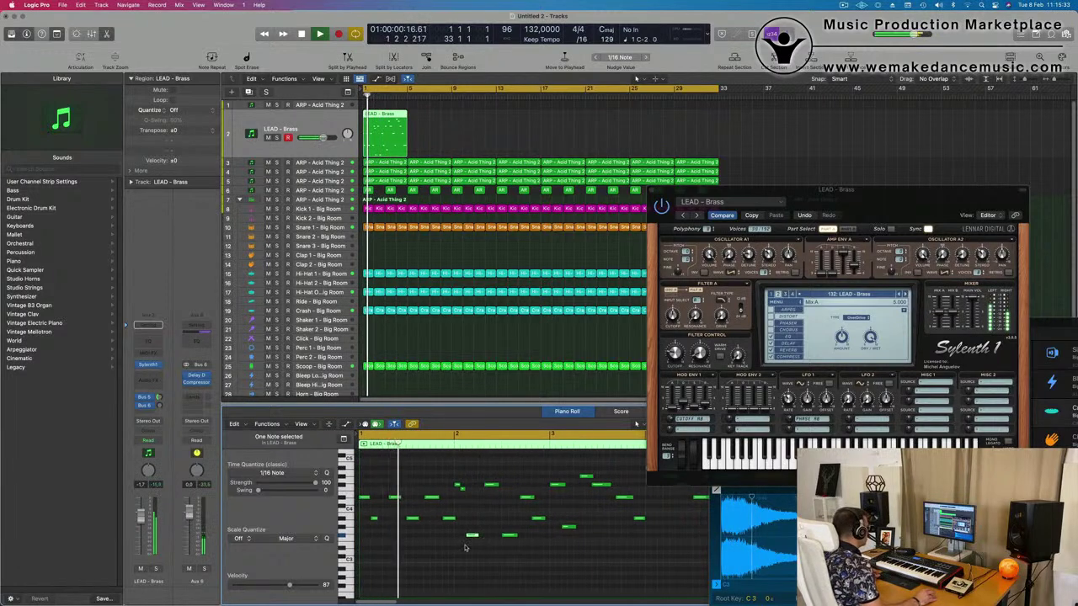
pyautogui.press('super+Left')
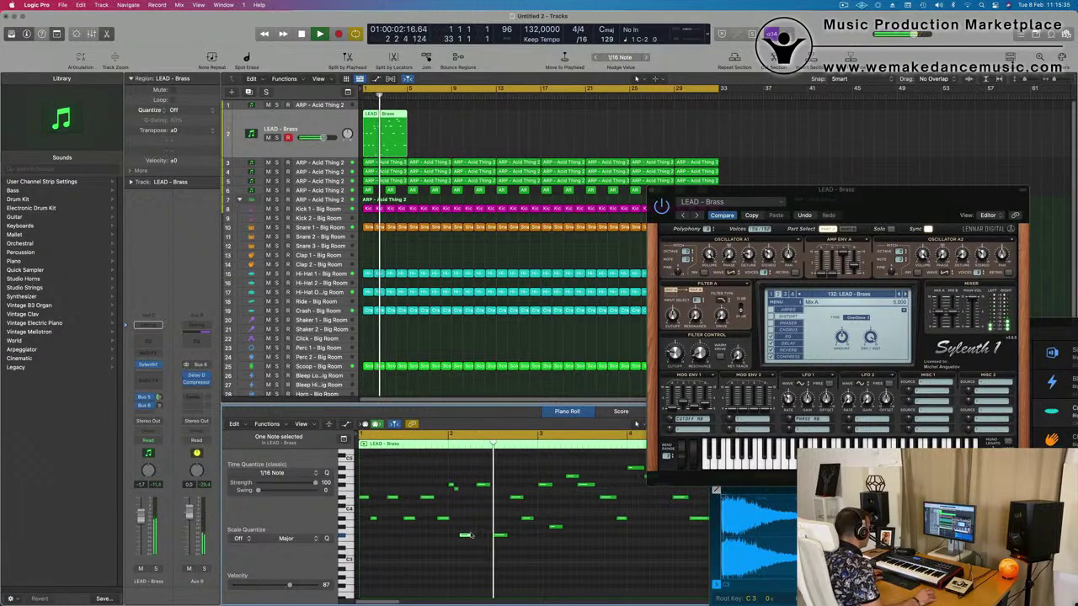
# - Try shortening the A#3 note late in bar 2 and adding a short note a semitone higher right after it
pyautogui.press('space')
pyautogui.press('space')
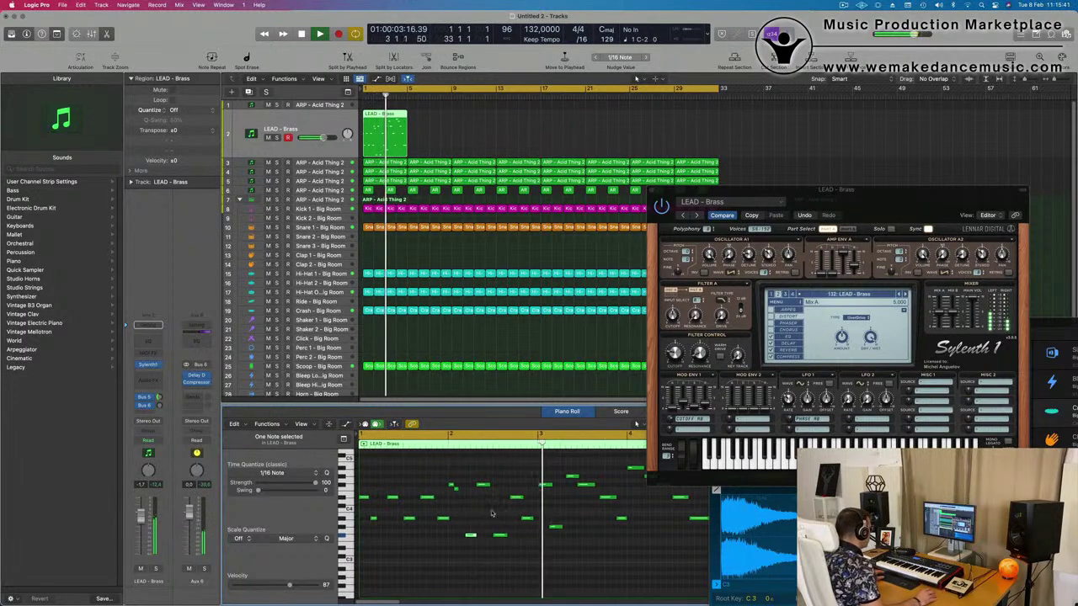
pyautogui.click(525, 519)
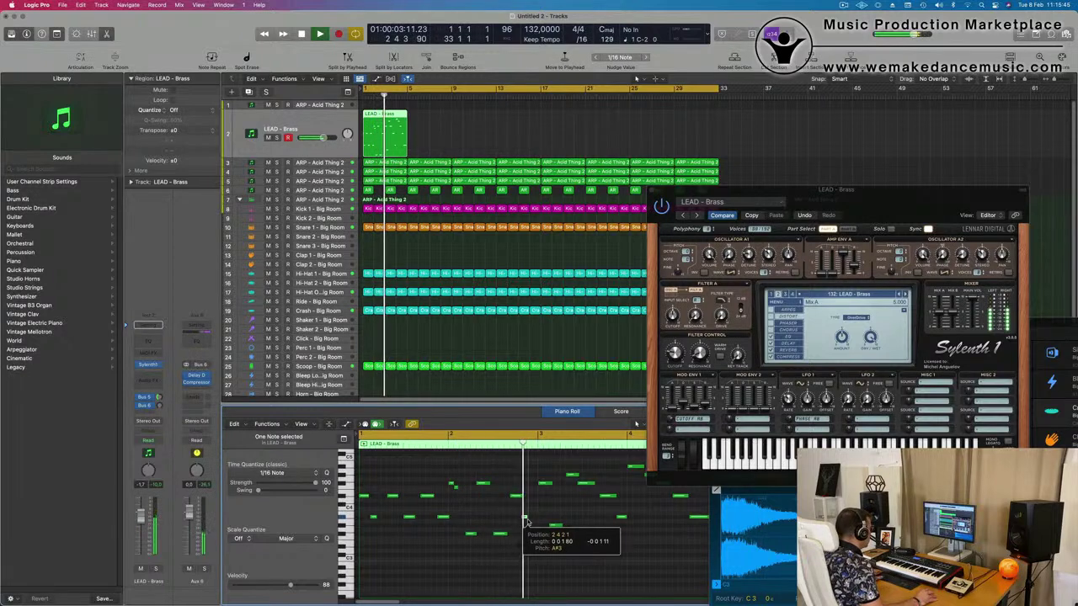
pyautogui.moveTo(525, 518); pyautogui.dragTo(532, 514)
pyautogui.hscroll(-1, 532, 514)
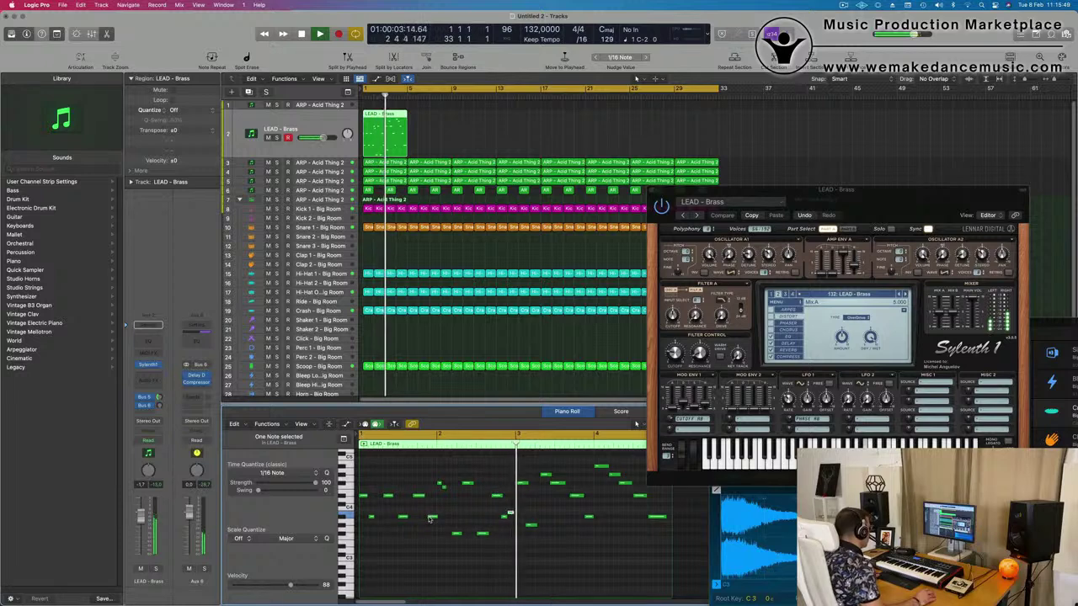
# - Audition the brass melody and examine its notes from bar 1 to bar 4 in the Piano Roll
pyautogui.scroll(5, 483, 521)
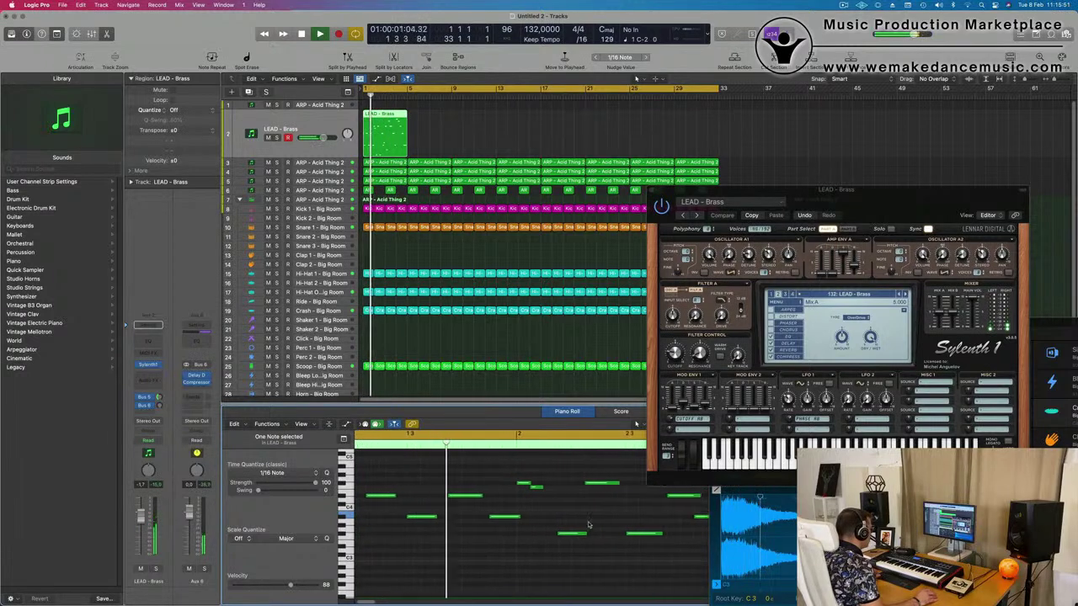
pyautogui.hscroll(3, 591, 525)
pyautogui.hscroll(1, 596, 524)
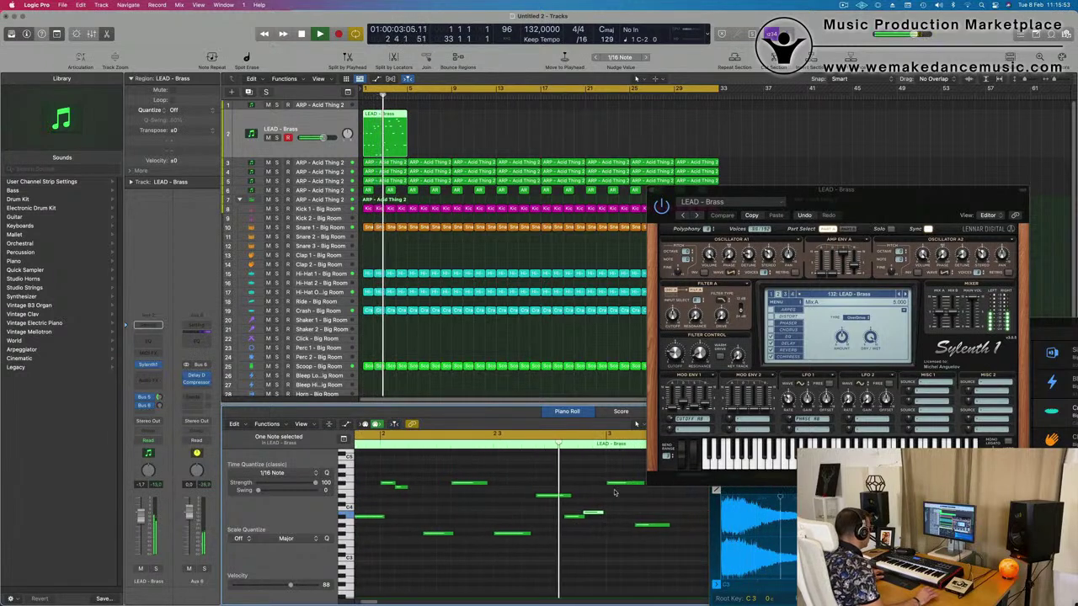
pyautogui.press('space')
pyautogui.press('space')
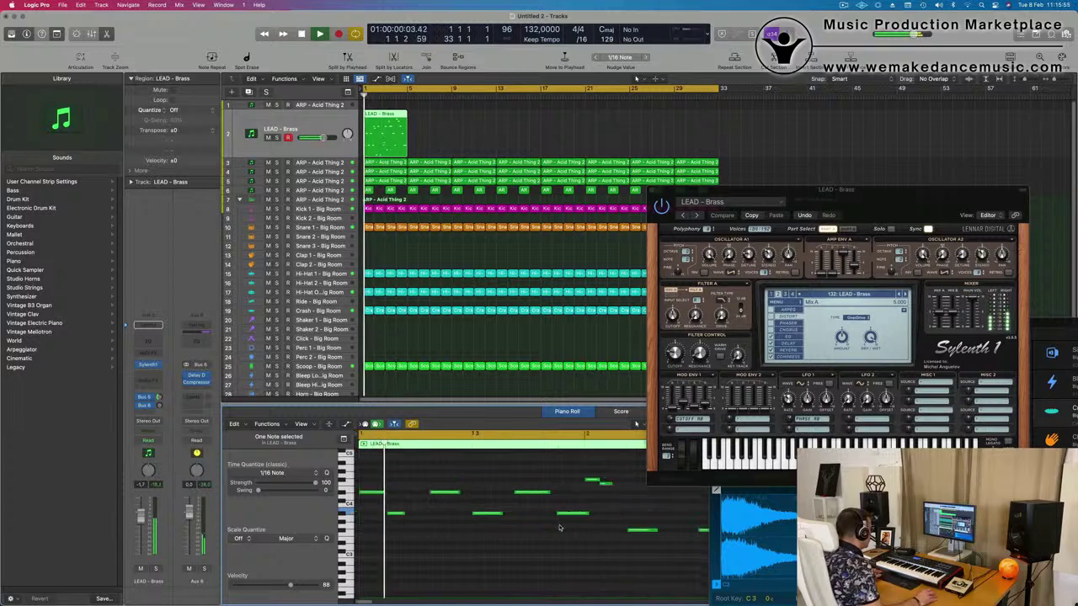
pyautogui.scroll(-1, 556, 526)
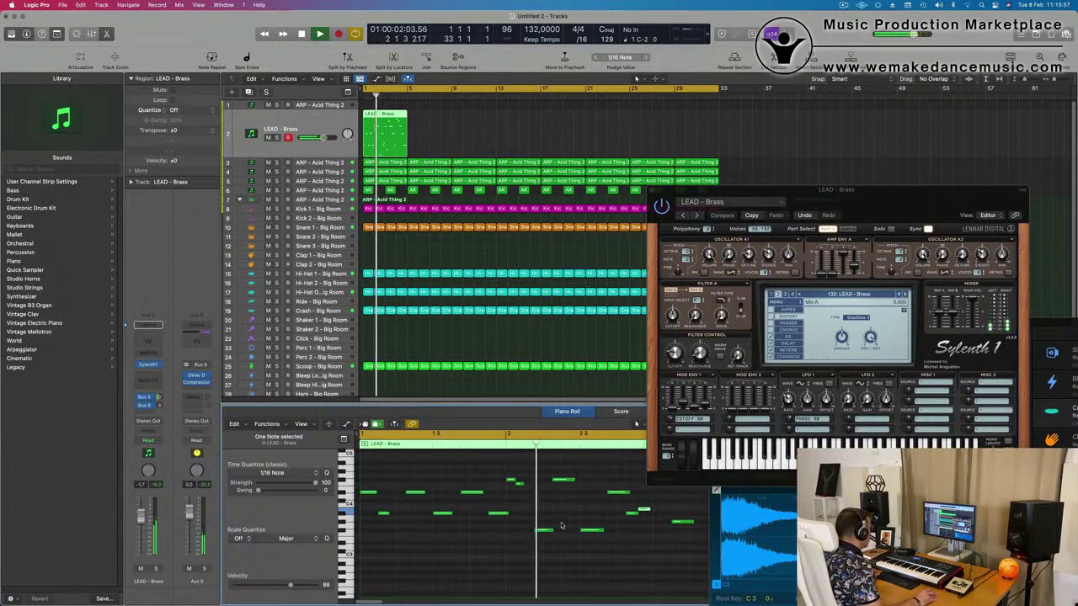
pyautogui.scroll(-1, 564, 521)
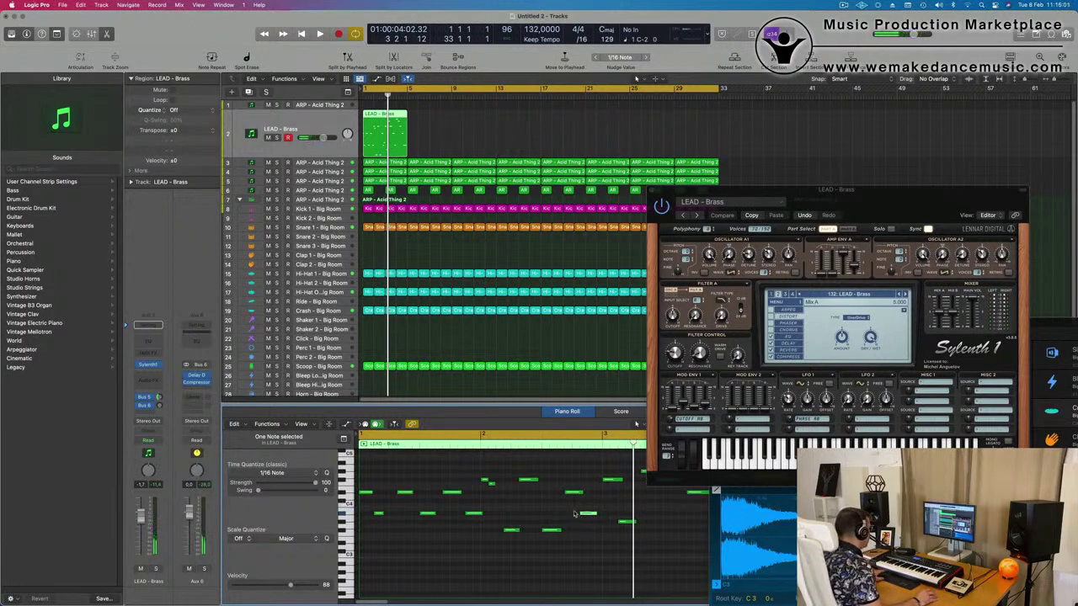
pyautogui.scroll(-1, 574, 514)
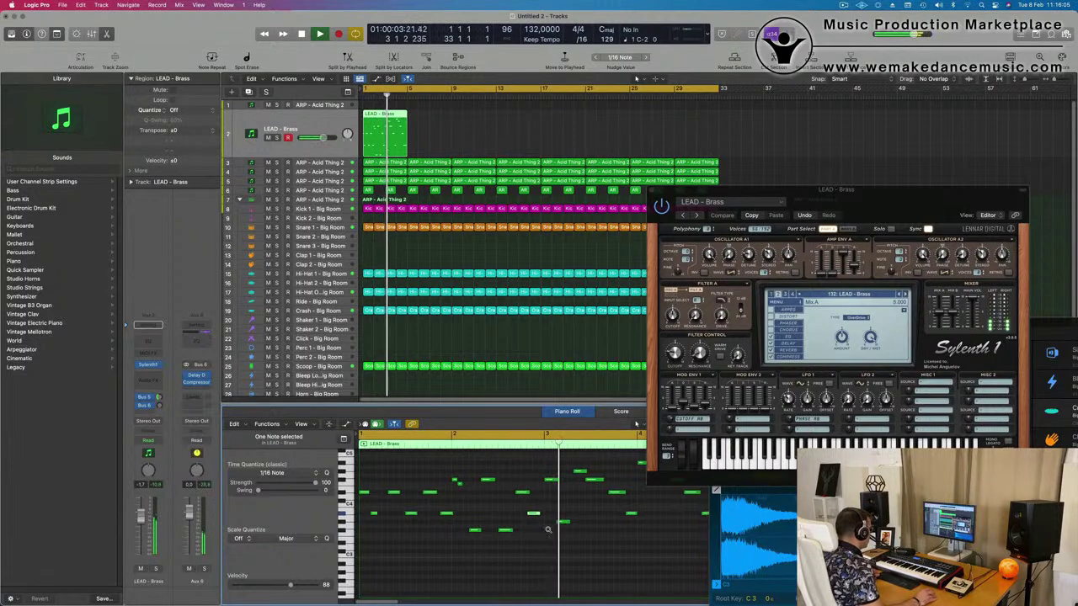
pyautogui.scroll(-2, 548, 529)
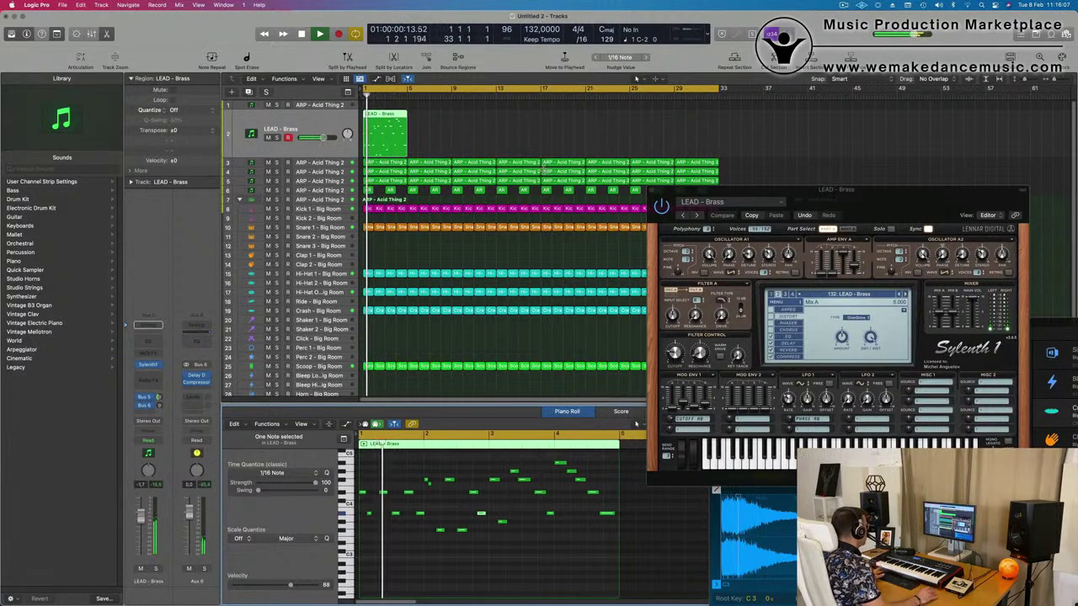
# - Split the LEAD - Brass region at bar 3, delete the second half, and repeat the first two bars at bar 3
pyautogui.click(385, 127)
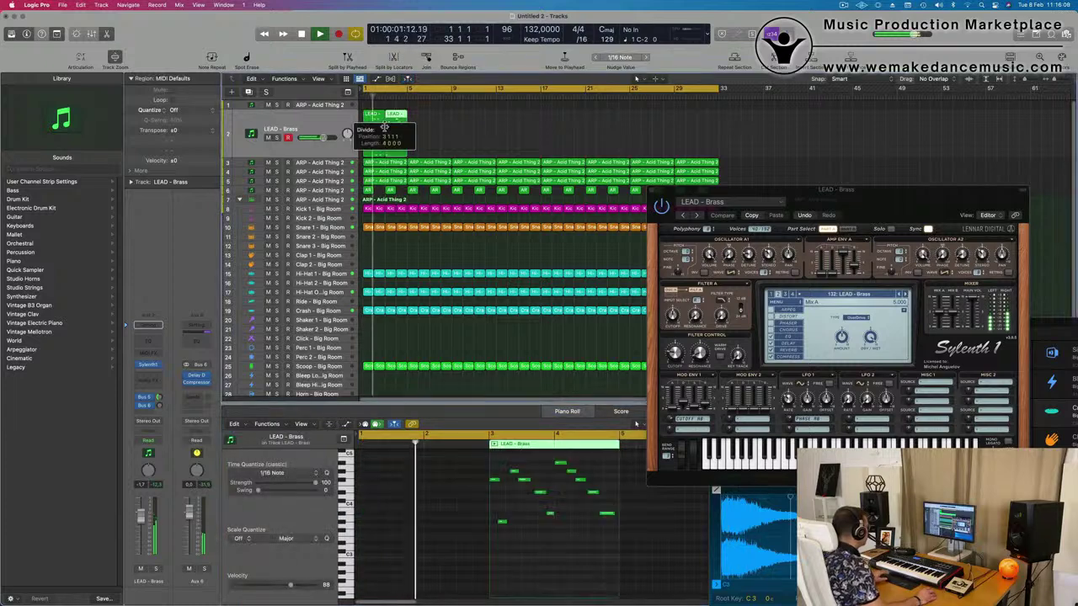
pyautogui.press('Delete')
pyautogui.press('space')
pyautogui.click(373, 120)
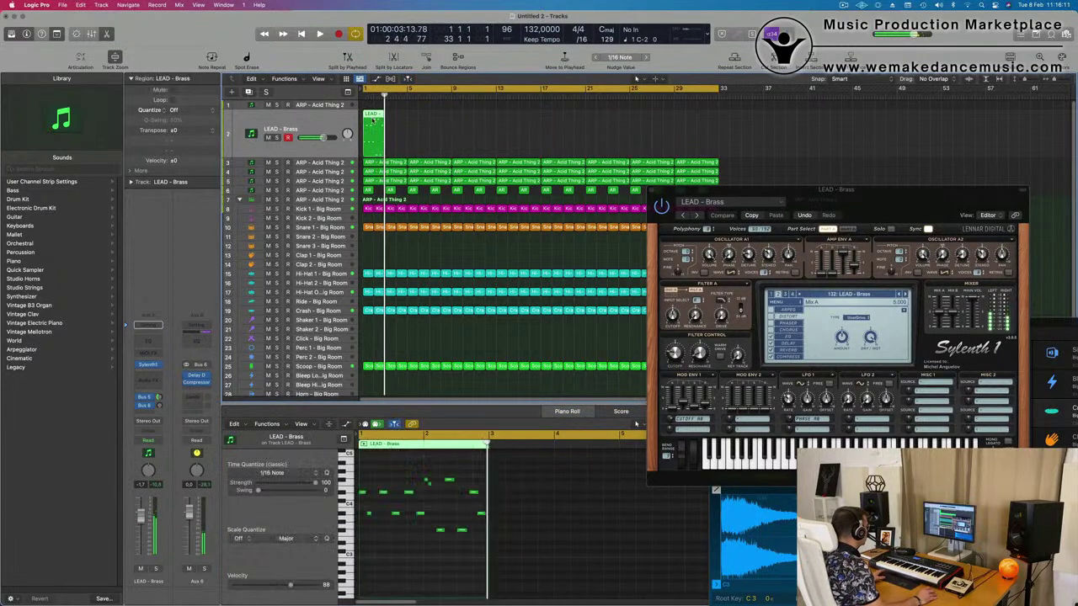
pyautogui.press('super+r')
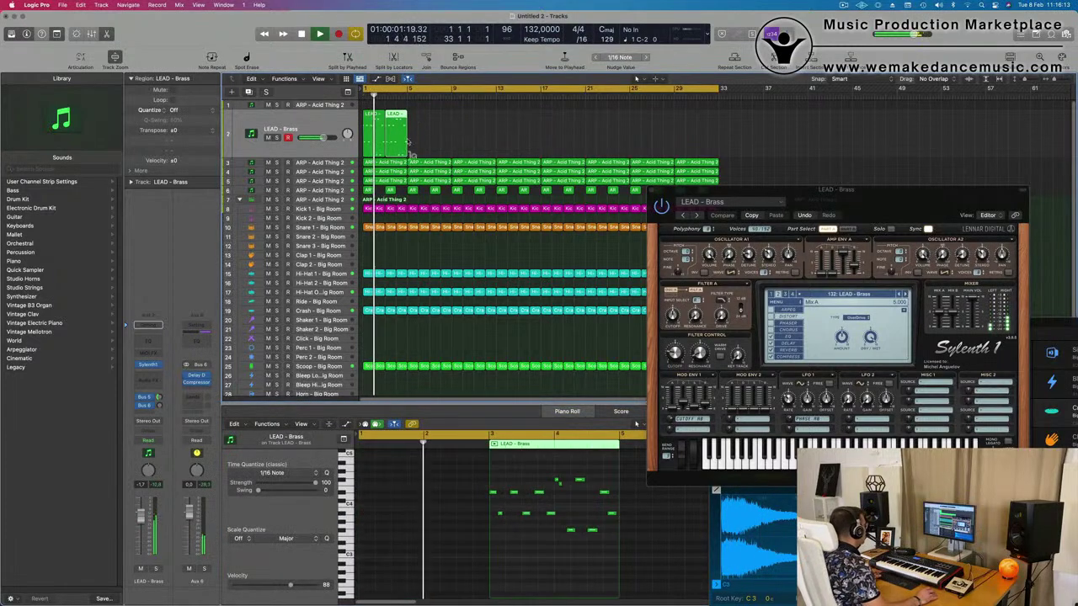
pyautogui.moveTo(448, 128); pyautogui.dragTo(373, 145)
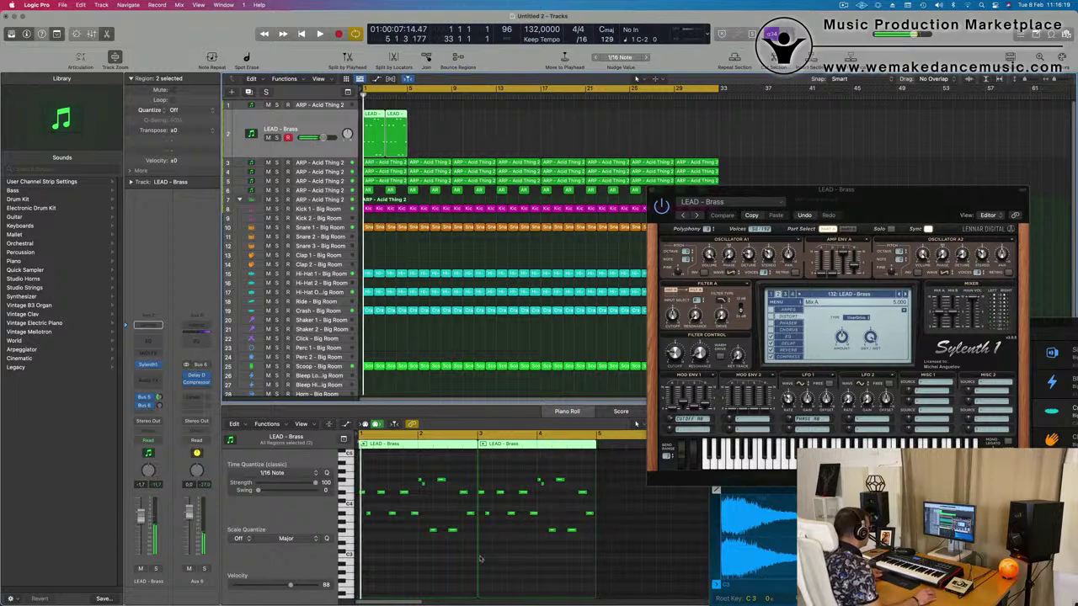
# - Play back both LEAD - Brass regions and examine how the phrase ends in bar 2
pyautogui.scroll(4, 445, 554)
pyautogui.scroll(1, 444, 554)
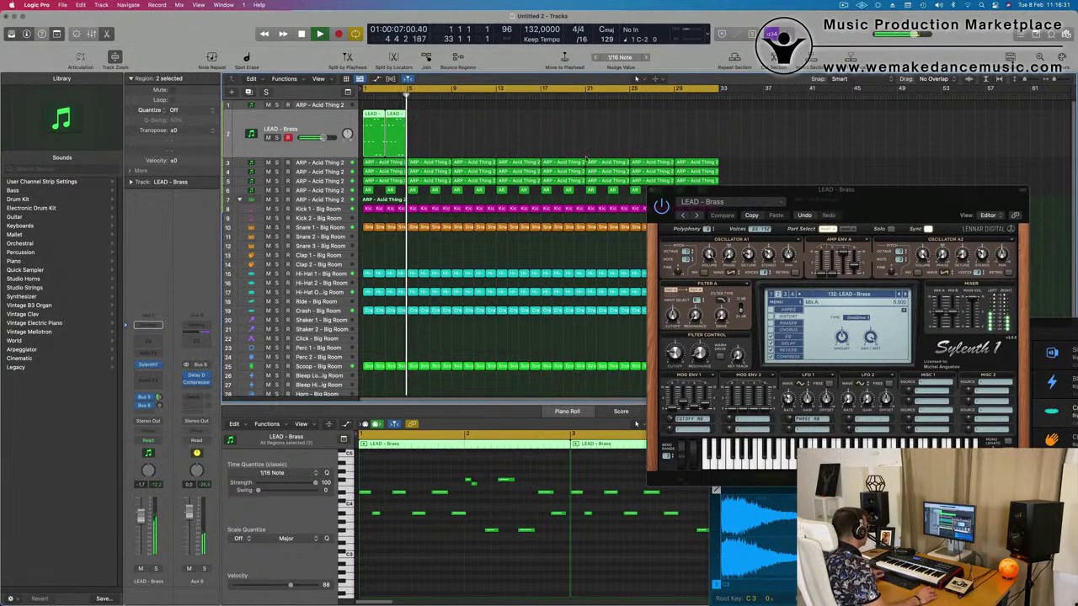
pyautogui.press('space')
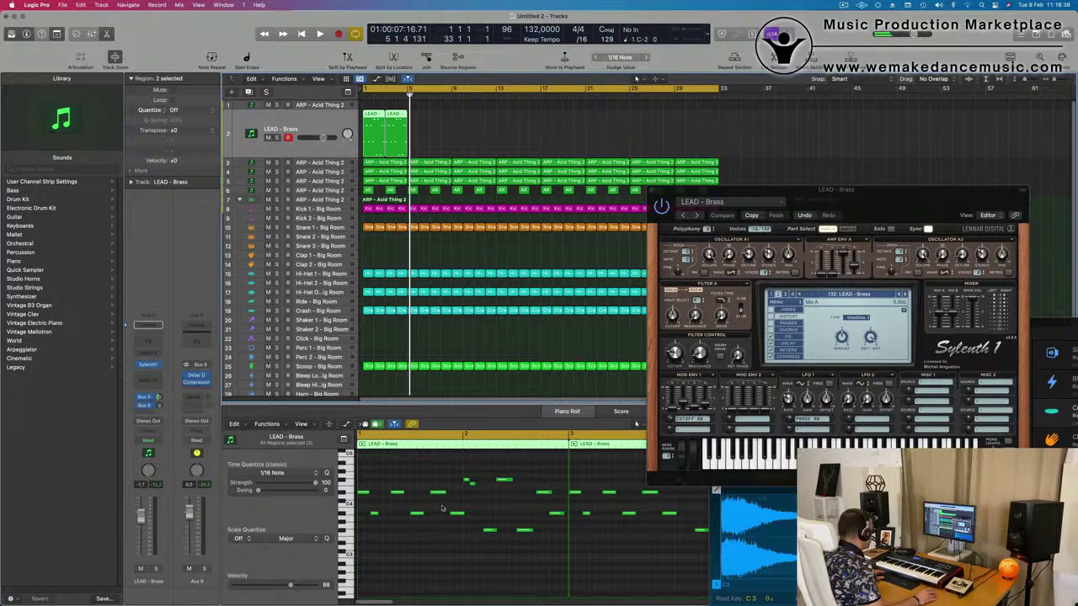
pyautogui.press('space')
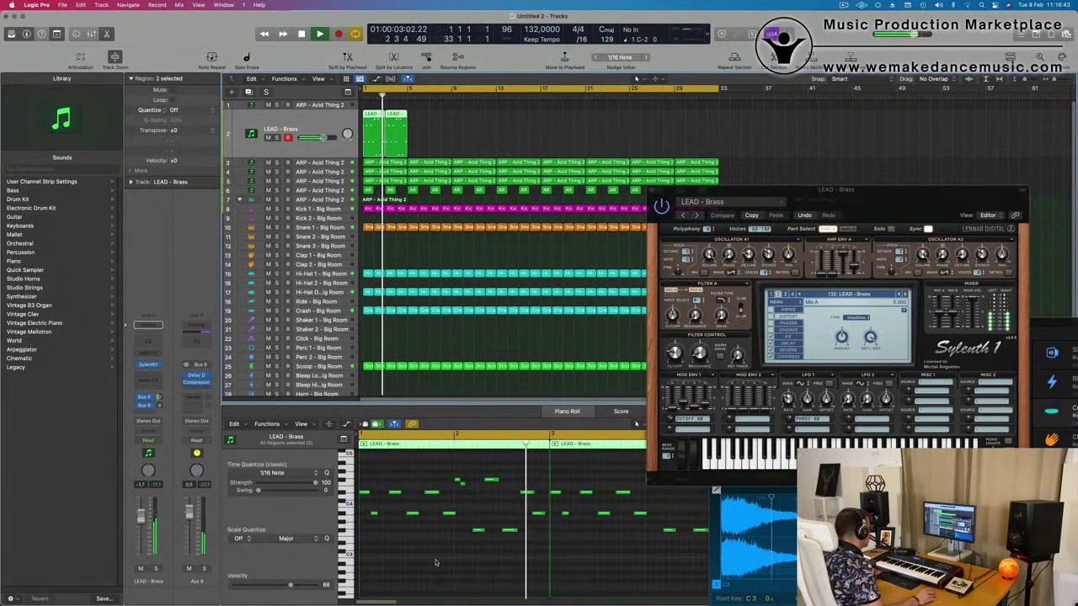
pyautogui.scroll(-5, 567, 554)
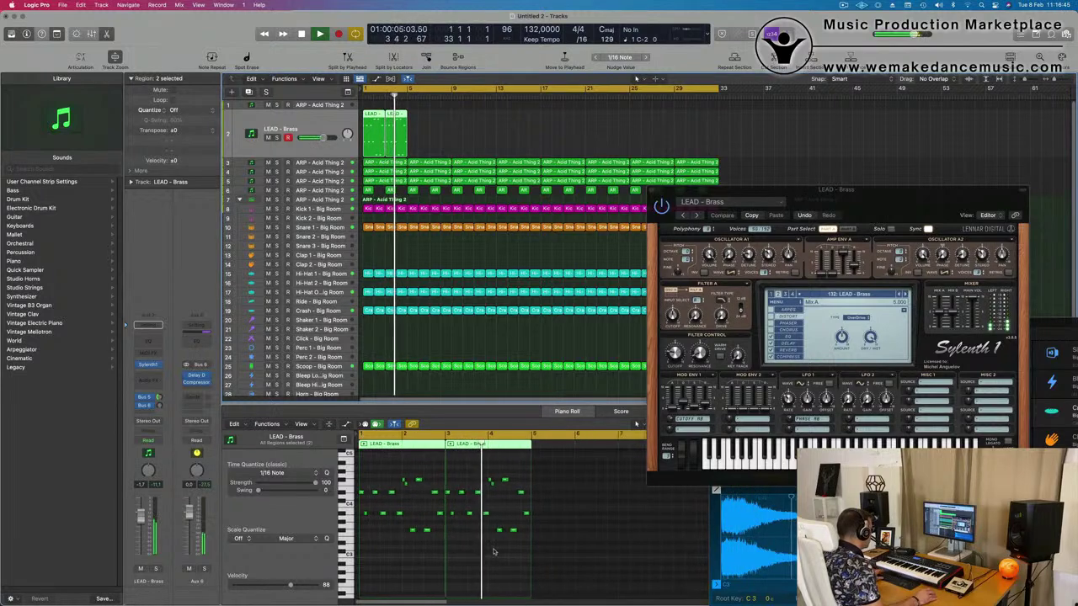
pyautogui.press('Return')
pyautogui.scroll(5, 477, 549)
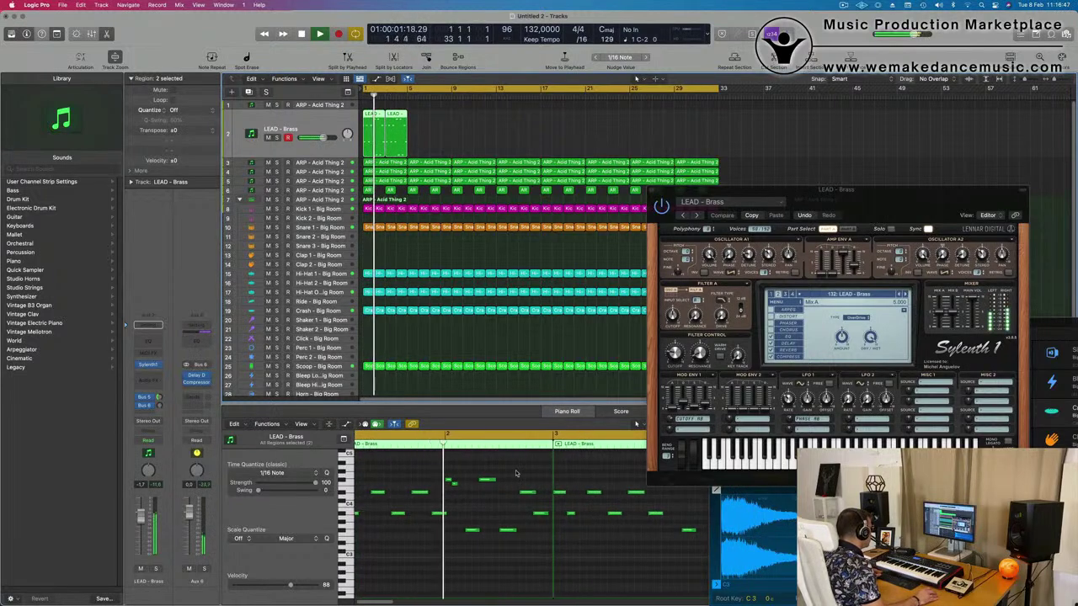
pyautogui.press('space')
# - Shorten the last two notes of bar 2 to about a sixteenth and place the second directly after the first
pyautogui.moveTo(521, 477); pyautogui.dragTo(544, 552)
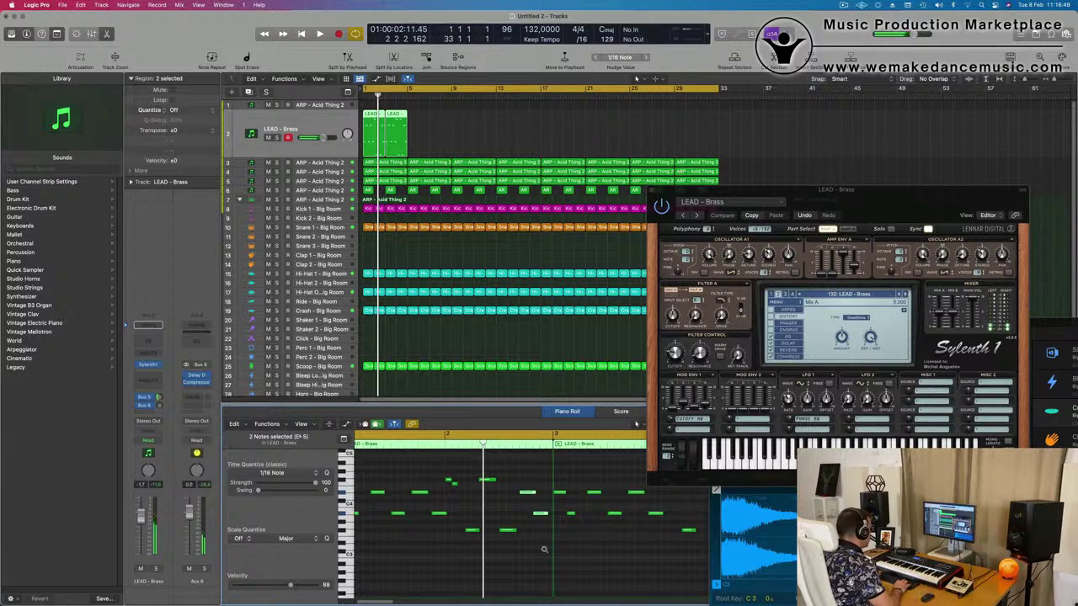
pyautogui.press('space')
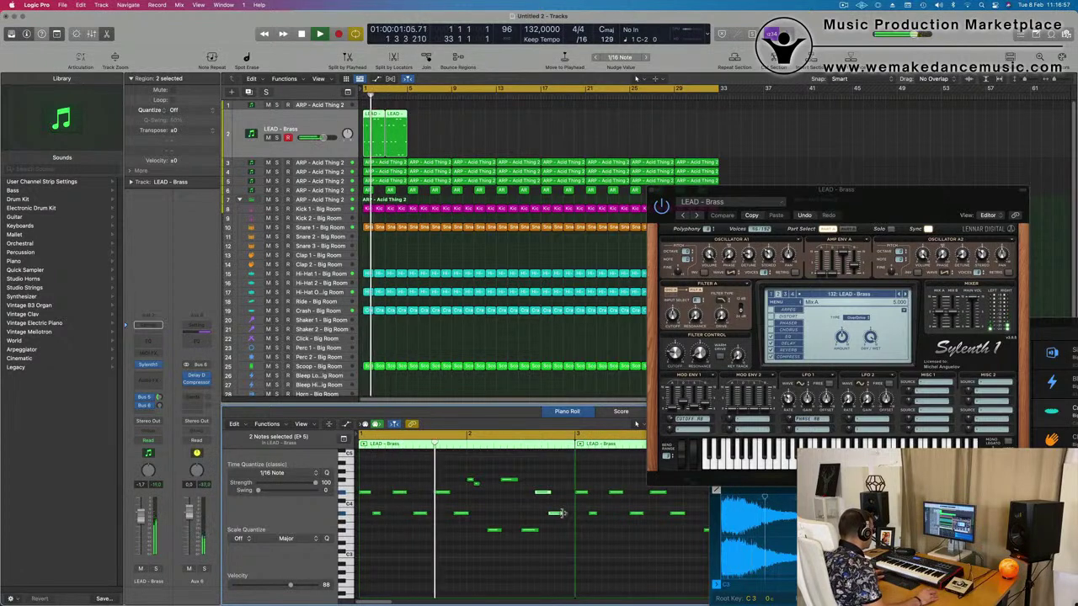
pyautogui.moveTo(562, 512); pyautogui.dragTo(543, 516)
pyautogui.click(551, 513)
pyautogui.press('super+Right')
pyautogui.press('super+Right')
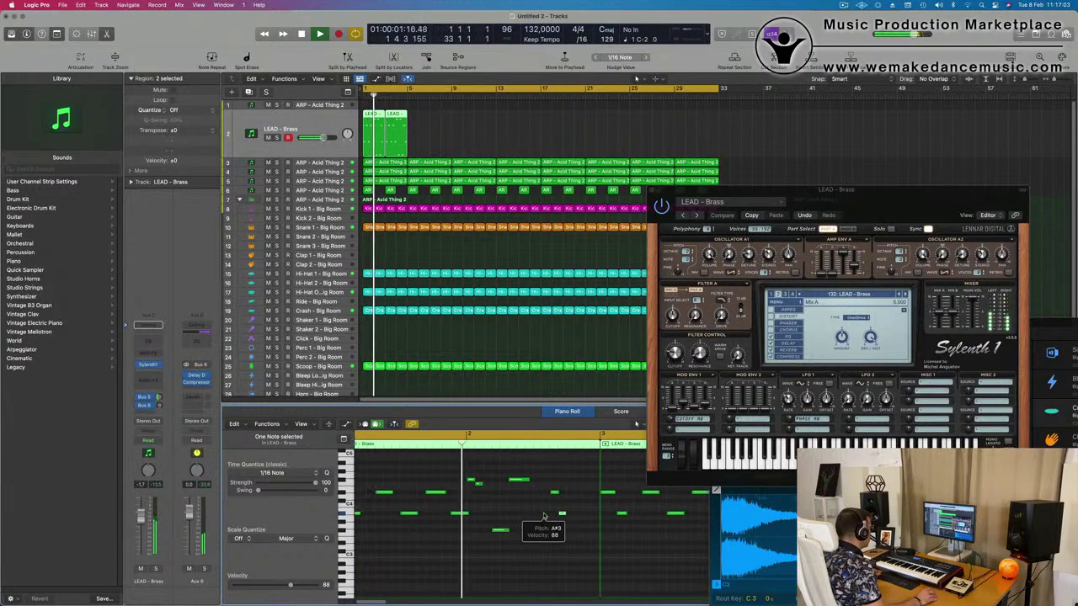
# - Move the two shortened notes at the end of bar 2 two sixteenths later and audition the phrase
pyautogui.click(612, 558)
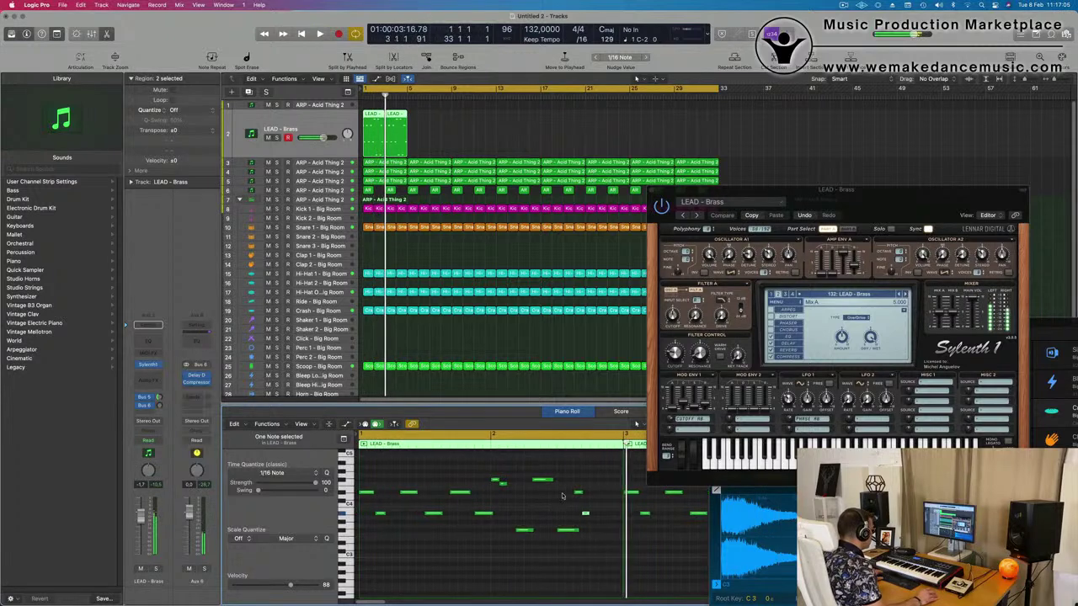
pyautogui.moveTo(612, 557); pyautogui.dragTo(600, 528)
pyautogui.press('space')
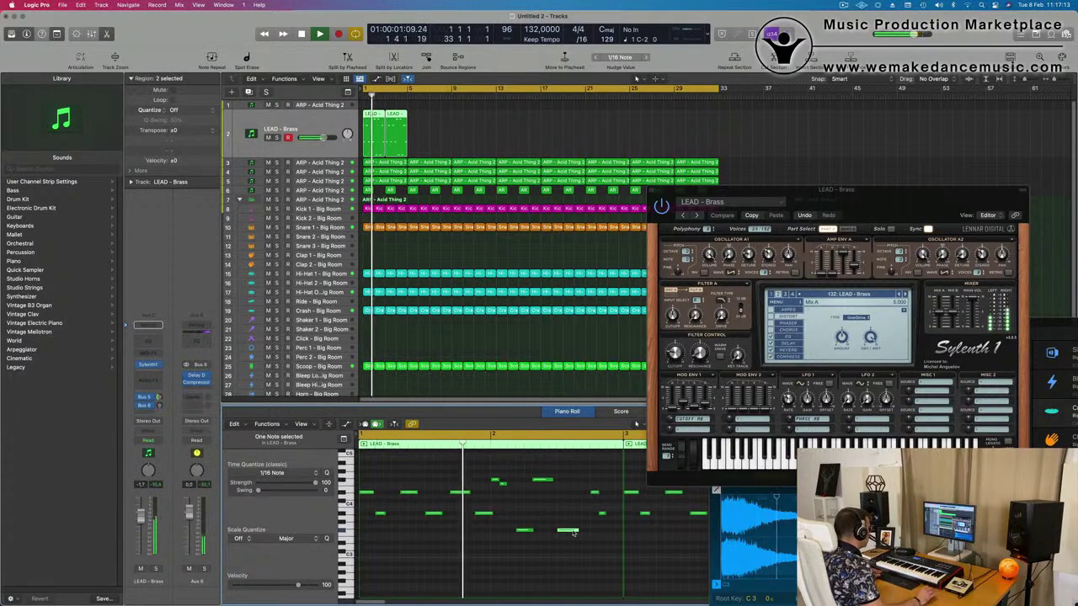
pyautogui.click(570, 532)
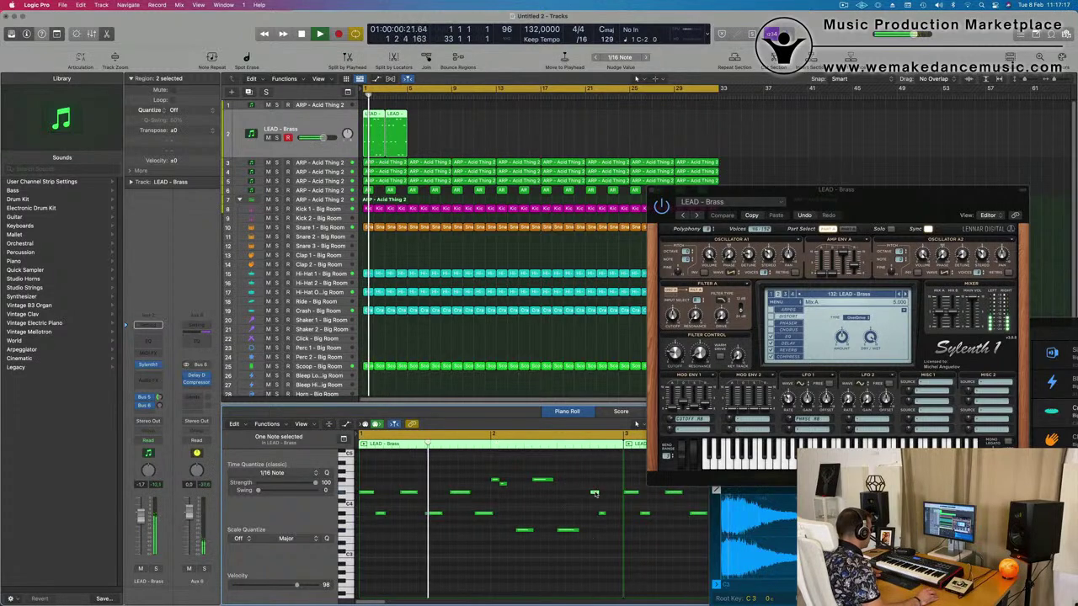
# - Raise the first short note to F#4 and position the pair to start on beat 4 of bar 2
pyautogui.moveTo(593, 490); pyautogui.dragTo(586, 479)
pyautogui.hscroll(-1, 566, 504)
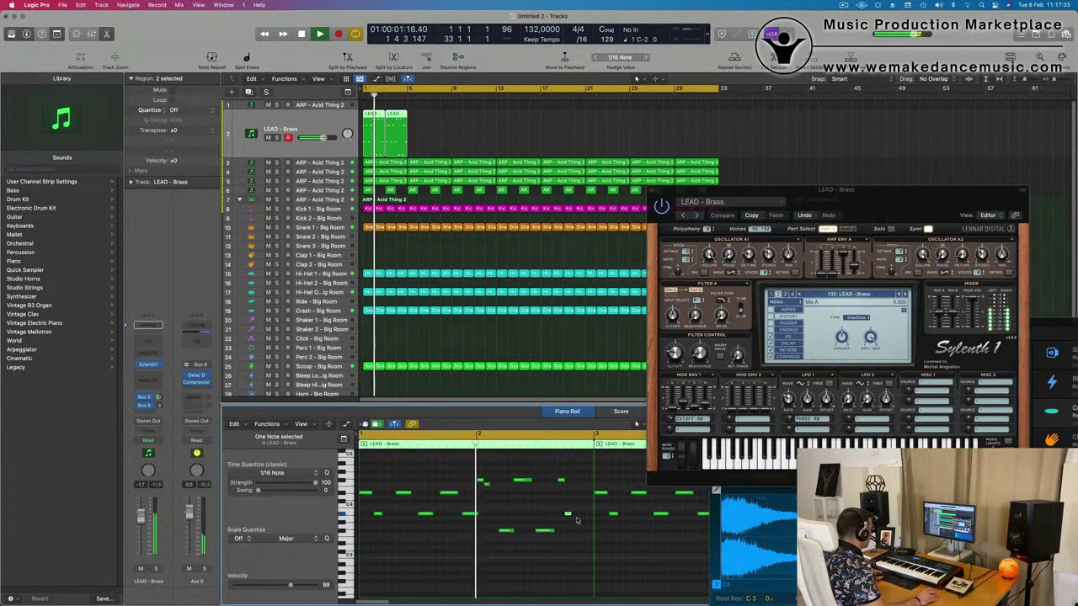
pyautogui.moveTo(567, 513); pyautogui.dragTo(568, 482)
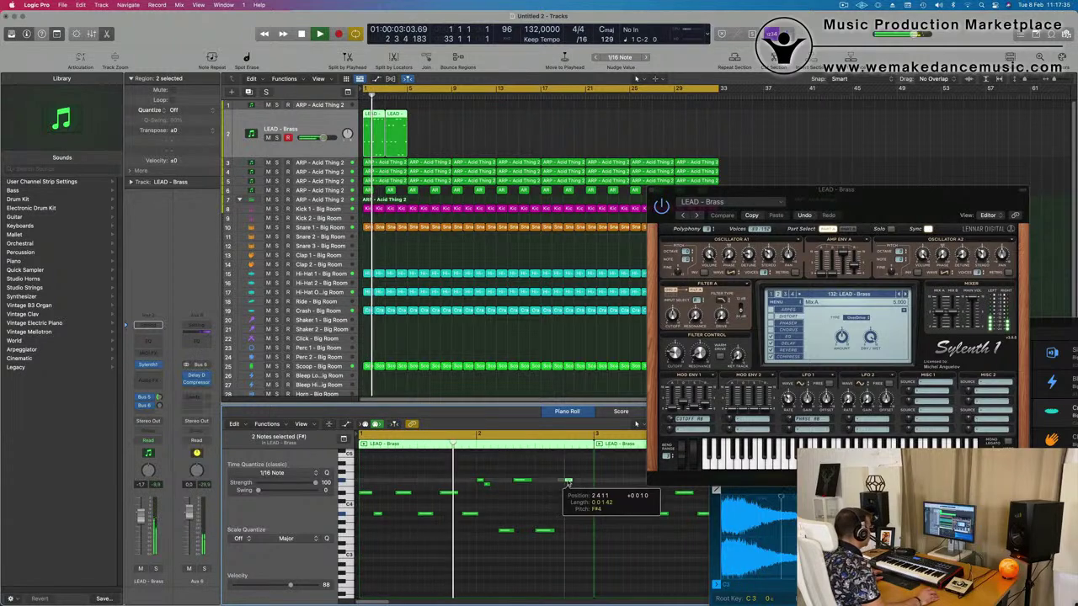
pyautogui.scroll(-1, 526, 510)
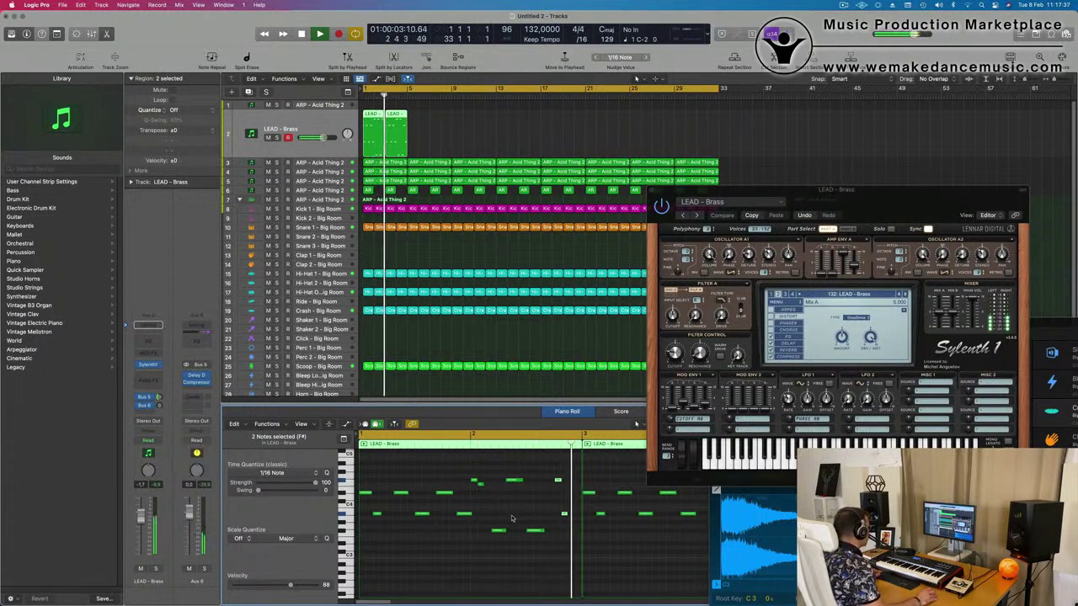
# - Copy the last A#3 note of bar 1 to just before the short pair in bar 2, and delete the repeated region at bar 3
pyautogui.click(464, 514)
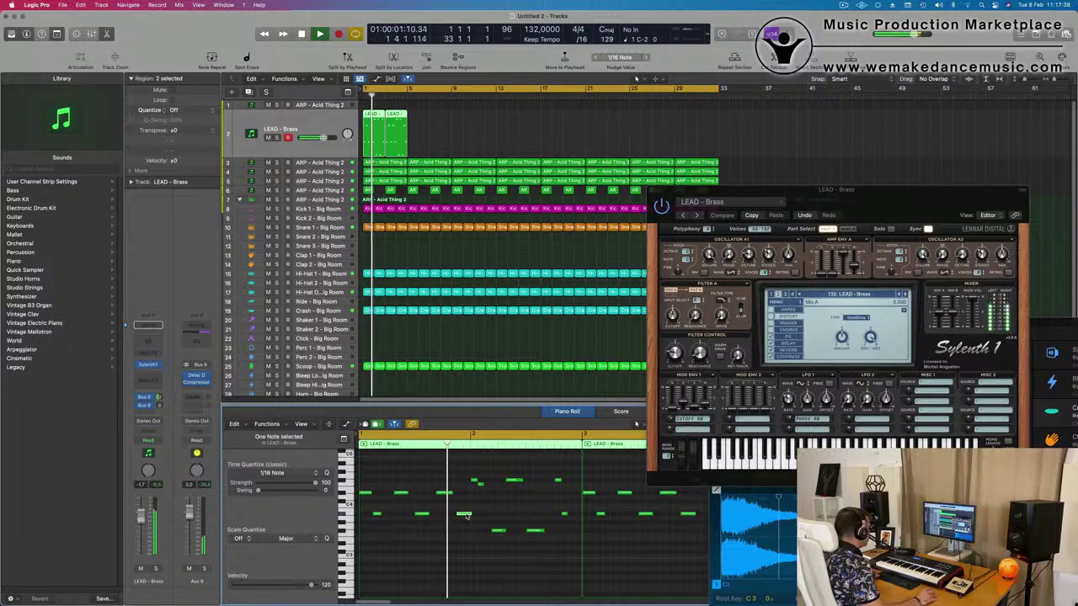
pyautogui.moveTo(466, 515); pyautogui.dragTo(551, 517)
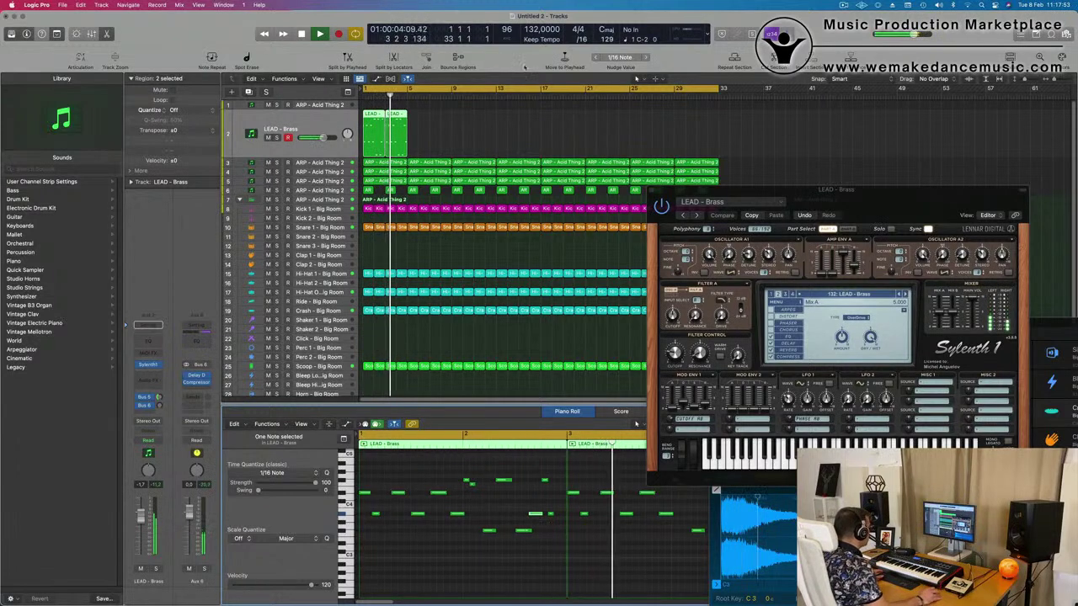
pyautogui.click(396, 127)
pyautogui.press('Delete')
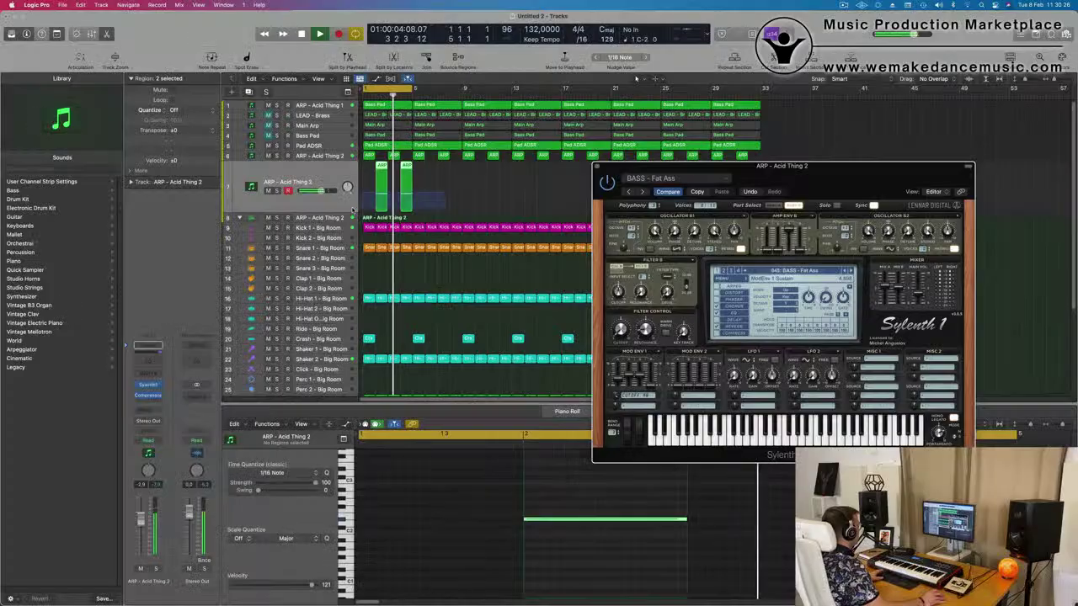
# - Move the BASS - Fat Ass Sylenth1 window aside, lower the ARP - Acid Thing 2 channel volume, and close the plug-in window
pyautogui.moveTo(809, 165); pyautogui.dragTo(675, 170)
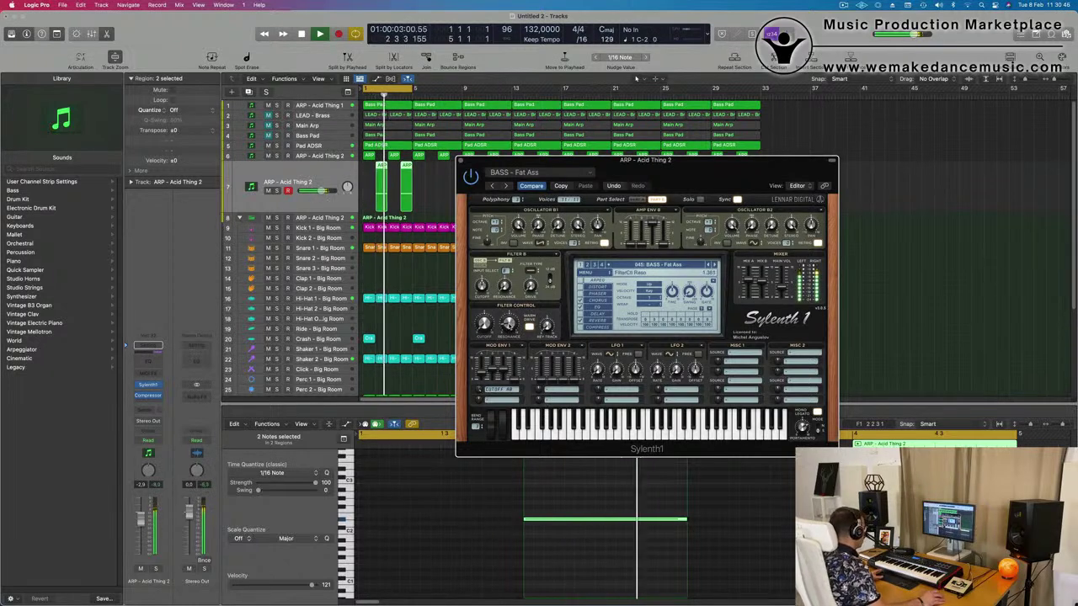
pyautogui.moveTo(589, 160); pyautogui.dragTo(527, 244)
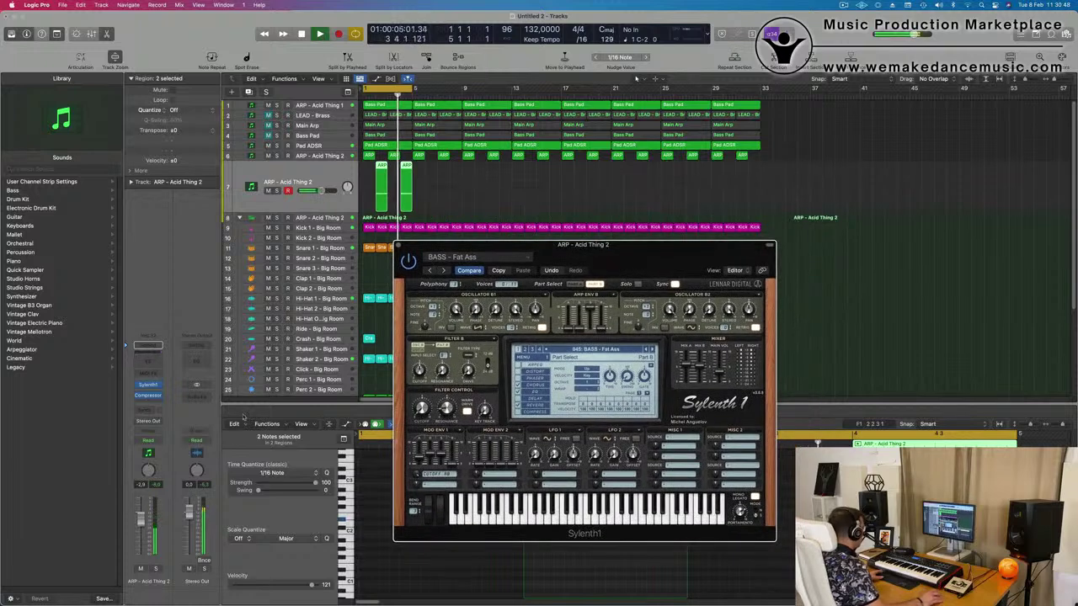
pyautogui.moveTo(141, 522); pyautogui.dragTo(141, 540)
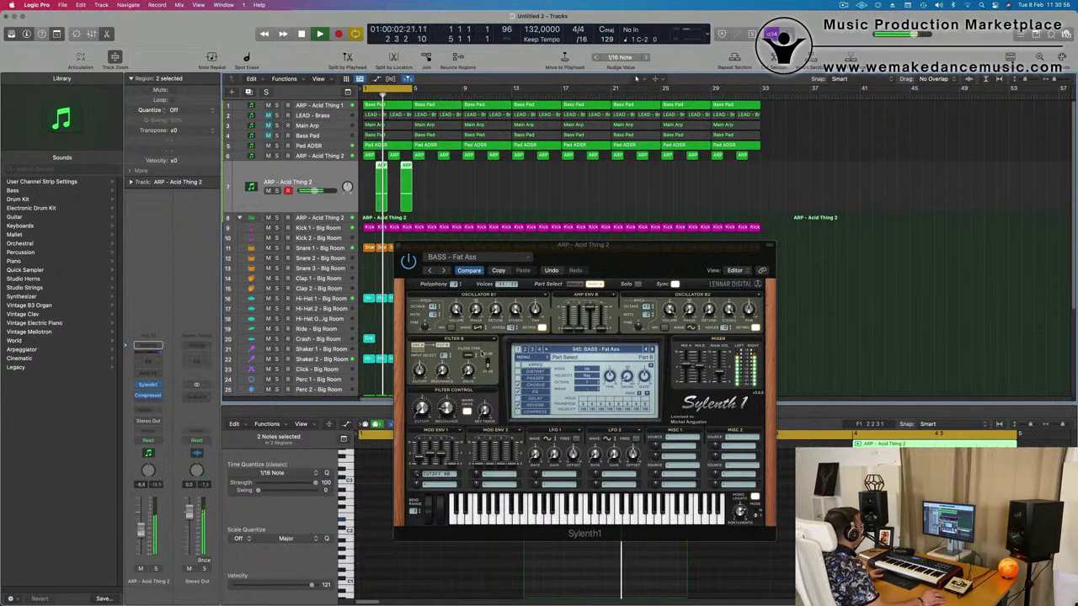
pyautogui.moveTo(397, 246); pyautogui.dragTo(263, 322)
pyautogui.click(265, 321)
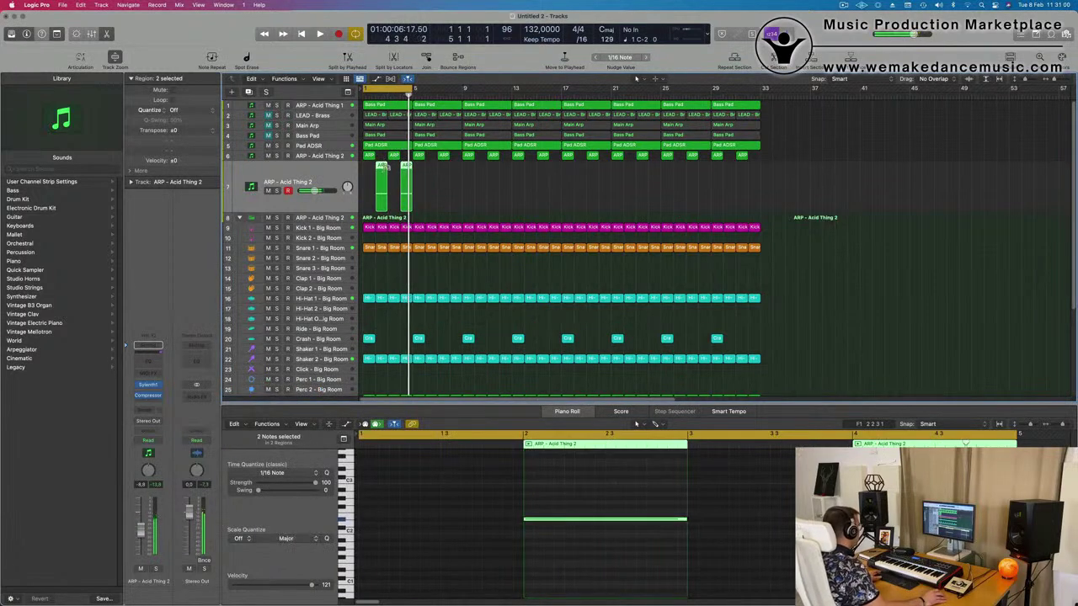
# - Copy the ARP - Acid Thing 2 regions from bars 2 and 4 along track 7 up to bar 33, and extend the cycle range to bar 33
pyautogui.moveTo(381, 169); pyautogui.dragTo(432, 173)
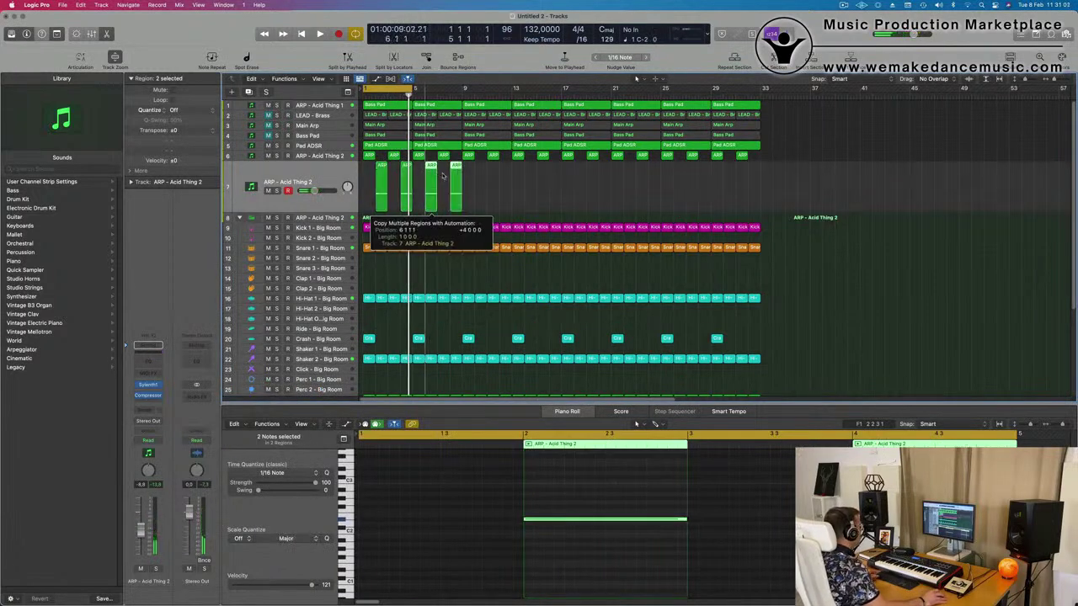
pyautogui.moveTo(512, 177)
pyautogui.mouseDown()
pyautogui.moveTo(338, 190)
pyautogui.moveTo(380, 168)
pyautogui.moveTo(527, 174)
pyautogui.mouseUp()
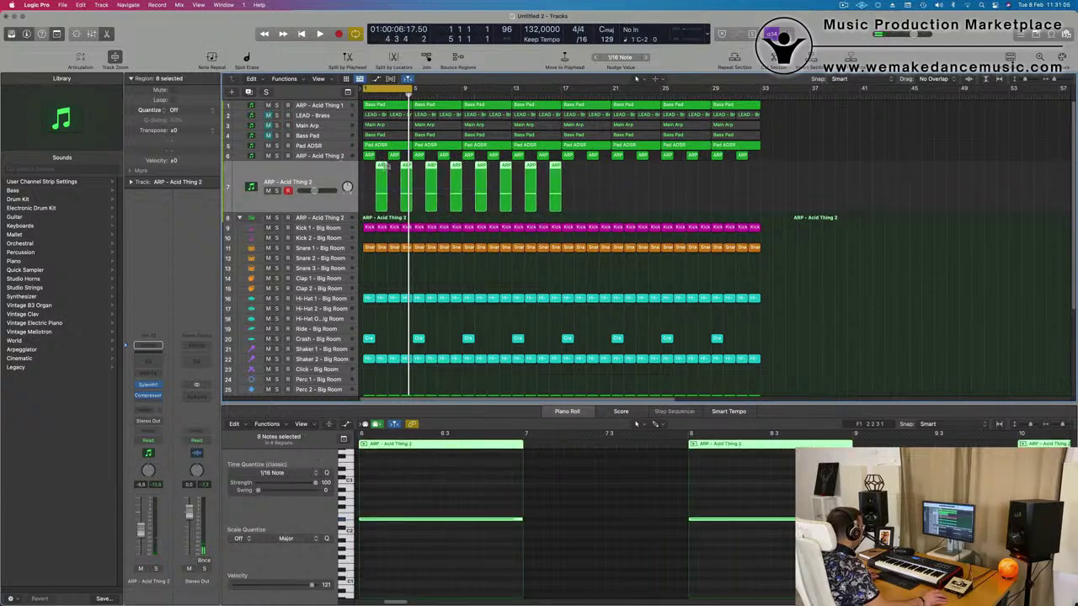
pyautogui.moveTo(382, 166); pyautogui.dragTo(580, 167)
pyautogui.press('space')
pyautogui.moveTo(412, 88); pyautogui.dragTo(747, 107)
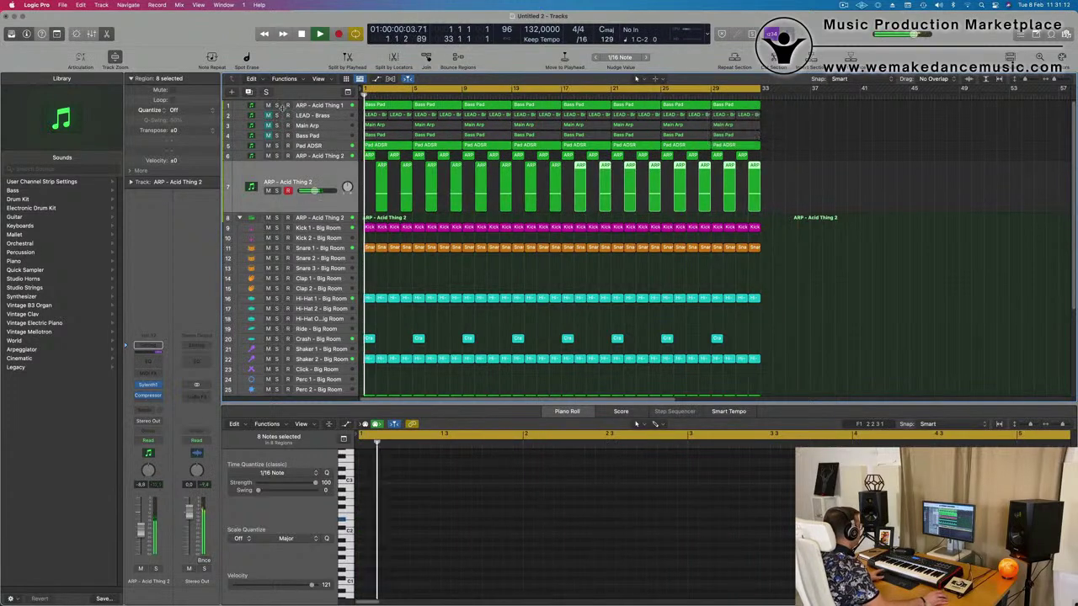
# - Set ARP - Acid Thing 1 to Touch automation mode and register its Sylenth1 filter cutoff by adjusting it during playback
pyautogui.click(314, 108)
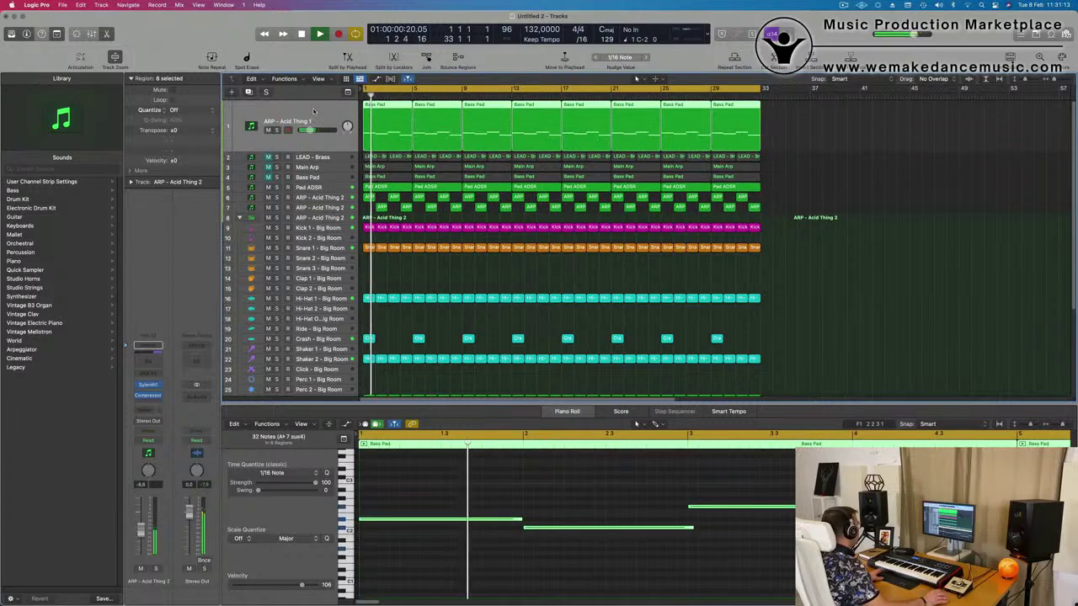
pyautogui.click(148, 440)
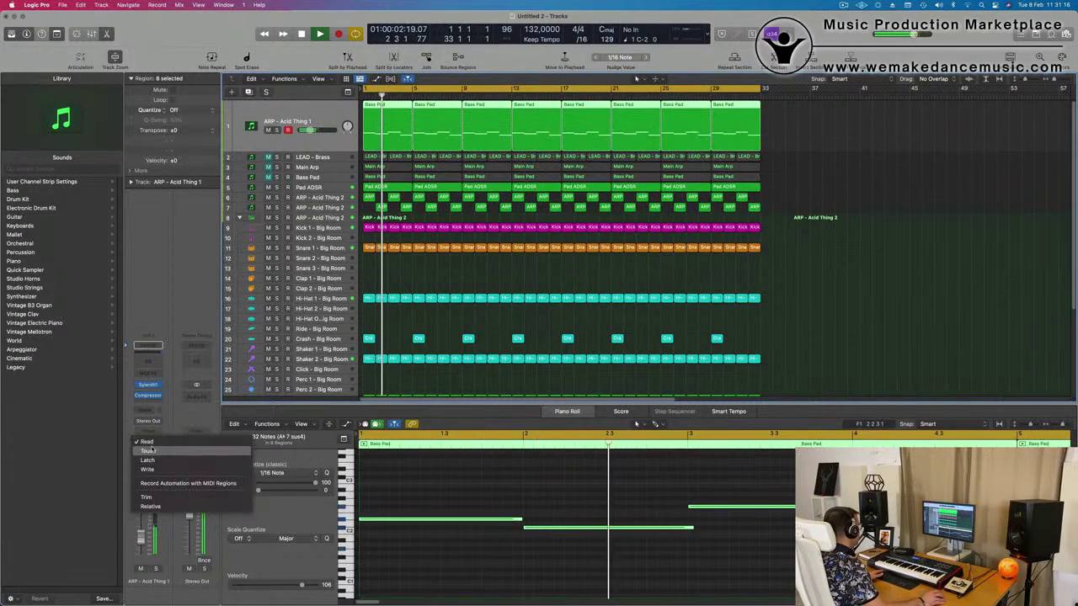
pyautogui.click(149, 450)
pyautogui.click(148, 385)
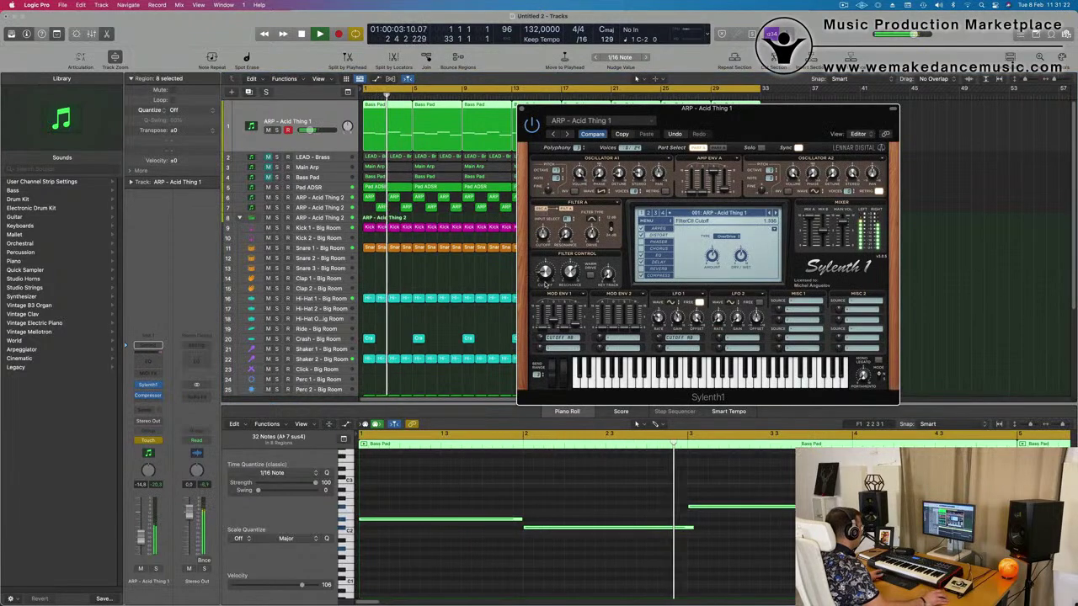
pyautogui.click(520, 109)
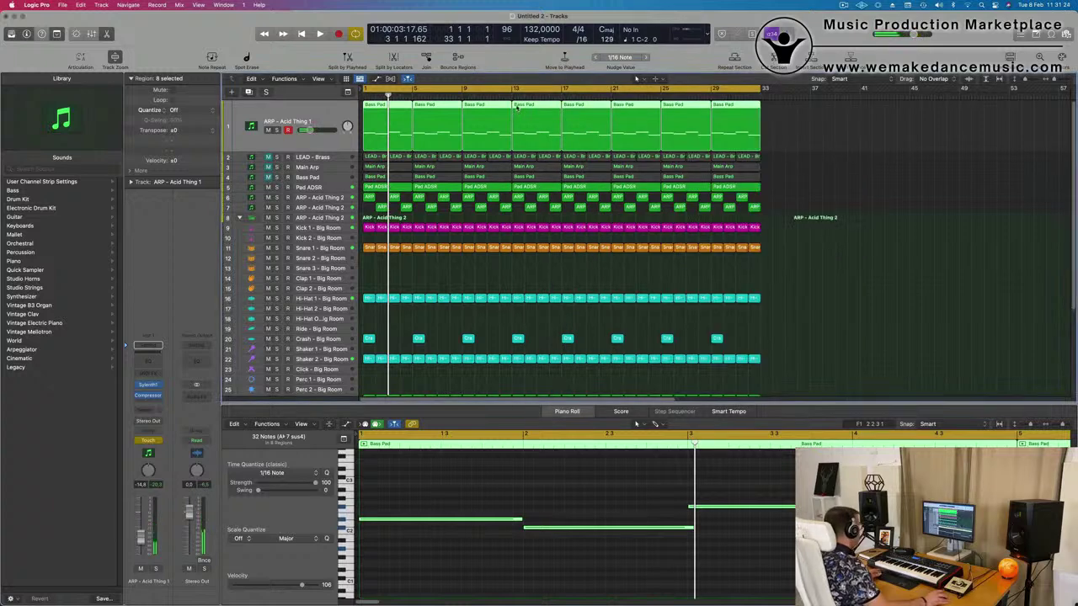
# - Show the FilterCtl Cutoff automation on ARP - Acid Thing 1 and shape a rise from bar 1 to about 2.76 at bar 5
pyautogui.press('a')
pyautogui.click(311, 136)
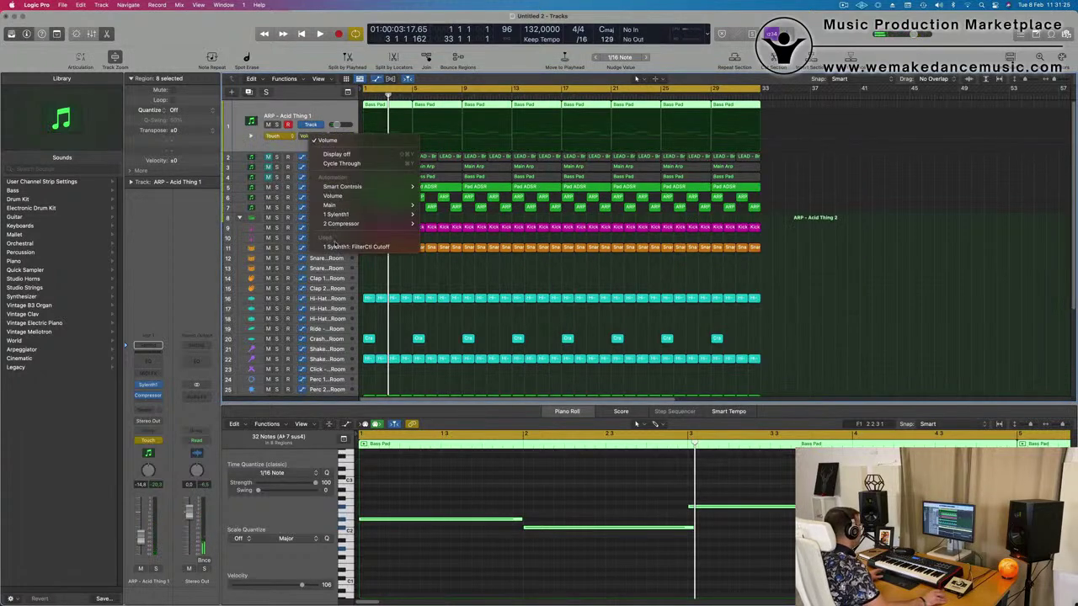
pyautogui.click(356, 246)
pyautogui.press('space')
pyautogui.click(399, 146)
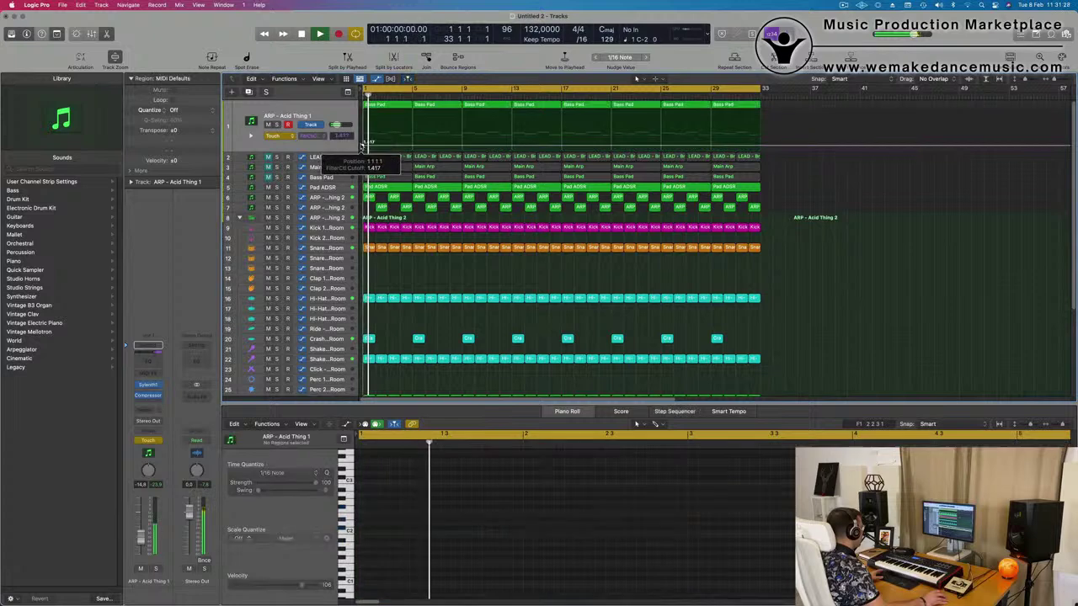
pyautogui.moveTo(412, 147); pyautogui.dragTo(365, 145)
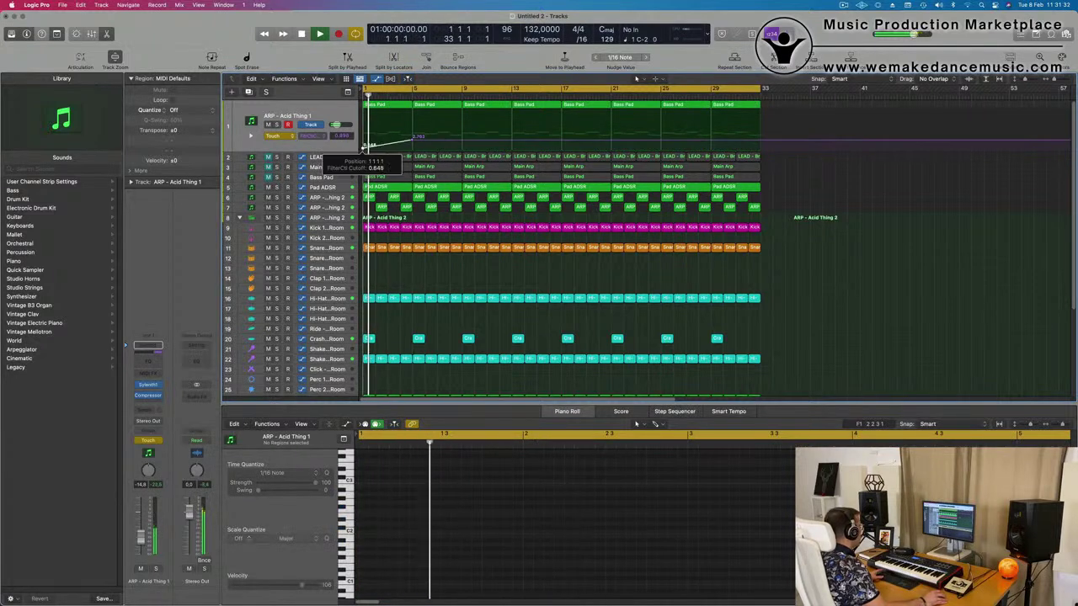
pyautogui.press('space')
# - Return ARP - Acid Thing 1 to Read automation mode and audition the filter rise from bar 1
pyautogui.click(284, 138)
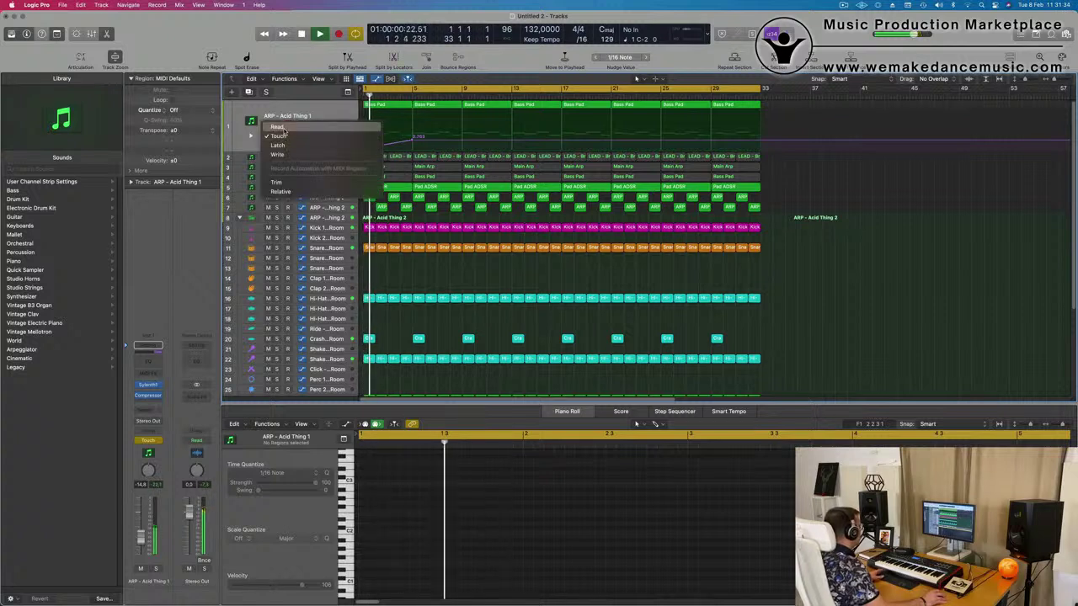
pyautogui.click(237, 125)
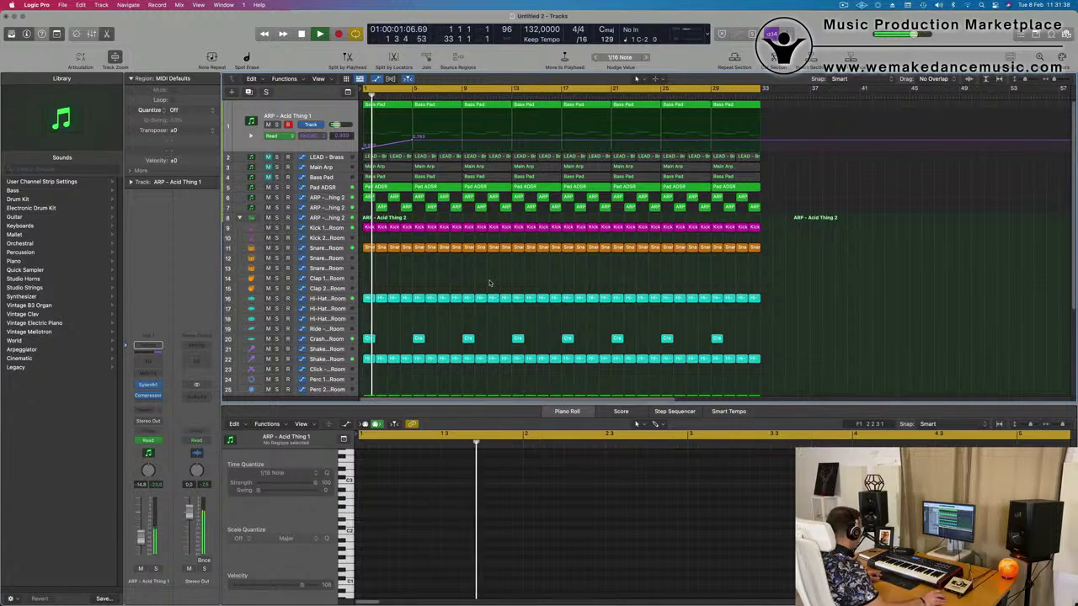
pyautogui.press('super+s')
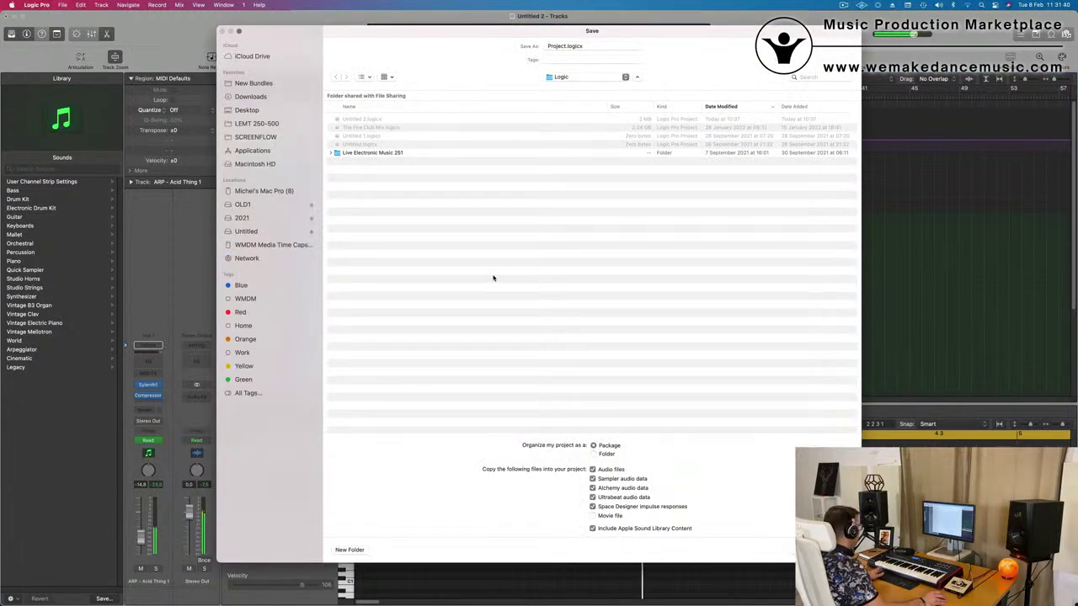
pyautogui.press('Escape')
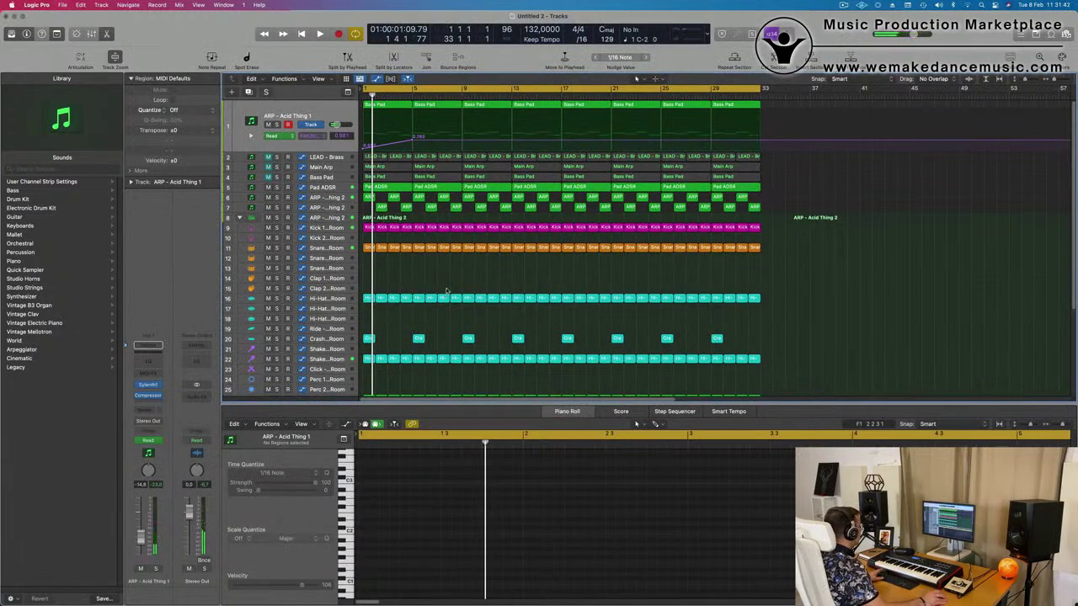
pyautogui.press('space')
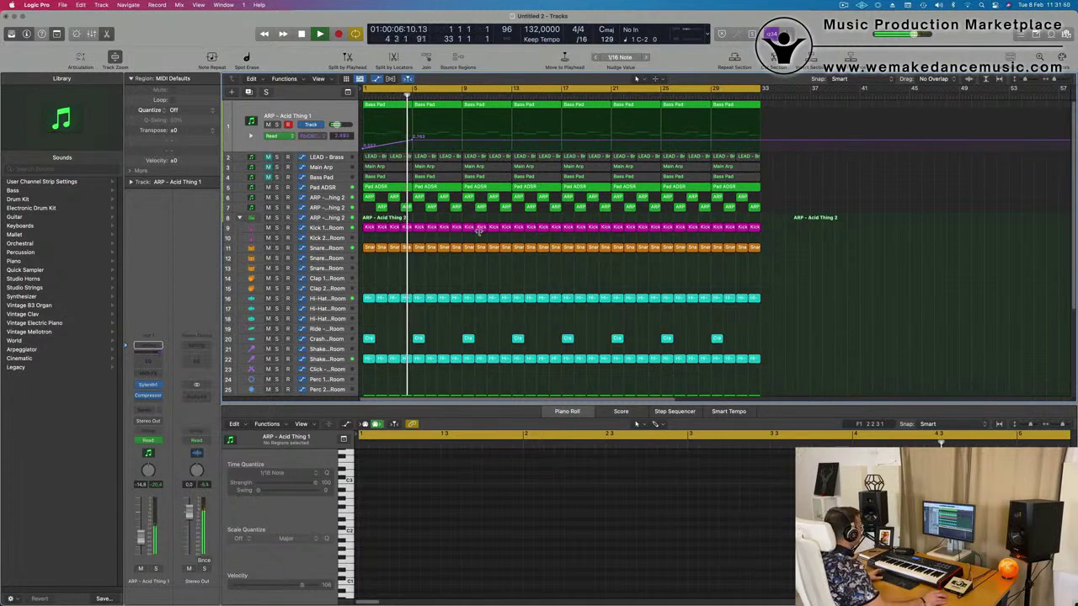
pyautogui.press('space')
pyautogui.press('space')
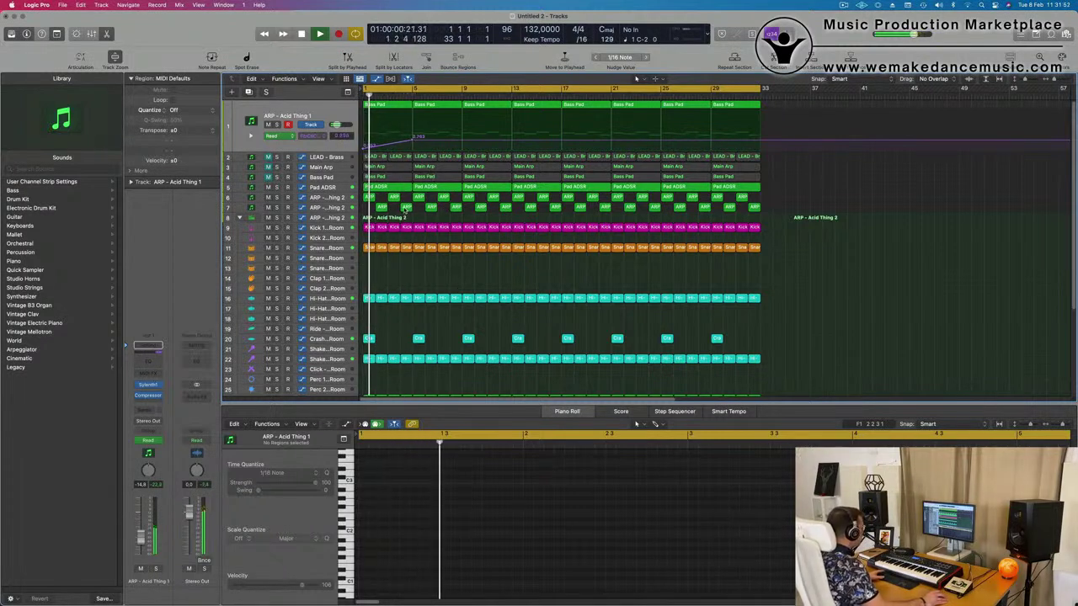
# - Select the Pad ADSR and ARP - Acid Thing 2 regions in bars 1 to 4 and examine their notes in the piano roll
pyautogui.click(407, 208)
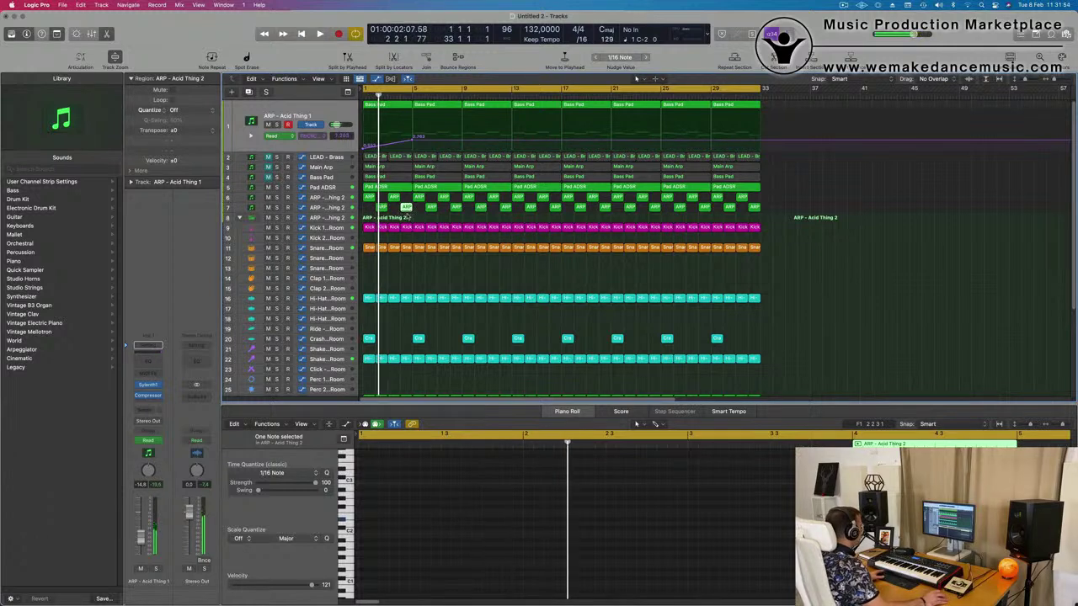
pyautogui.moveTo(368, 217); pyautogui.dragTo(408, 188)
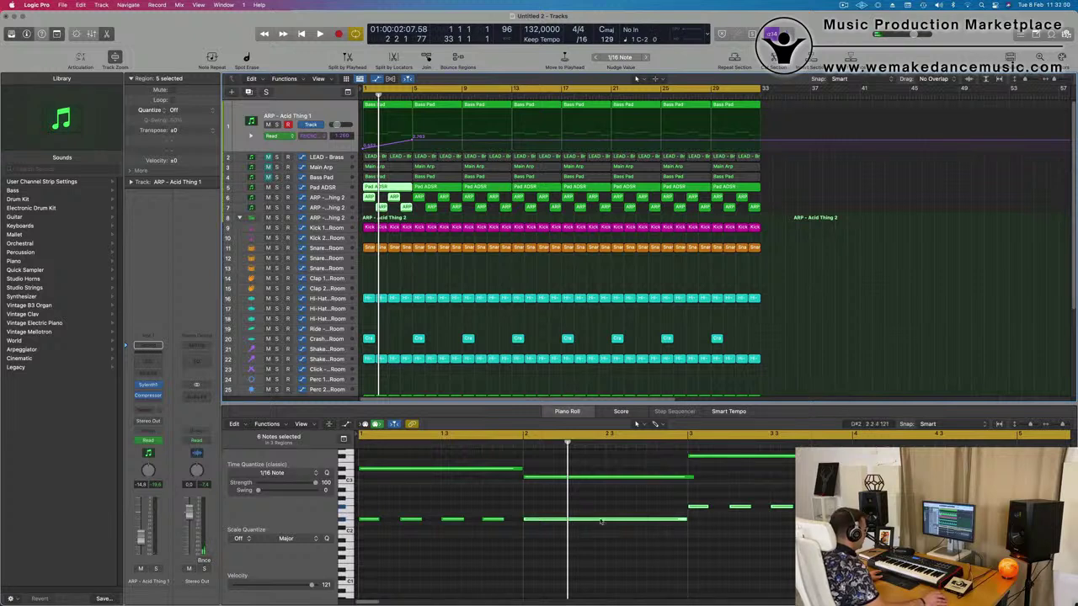
pyautogui.click(572, 415)
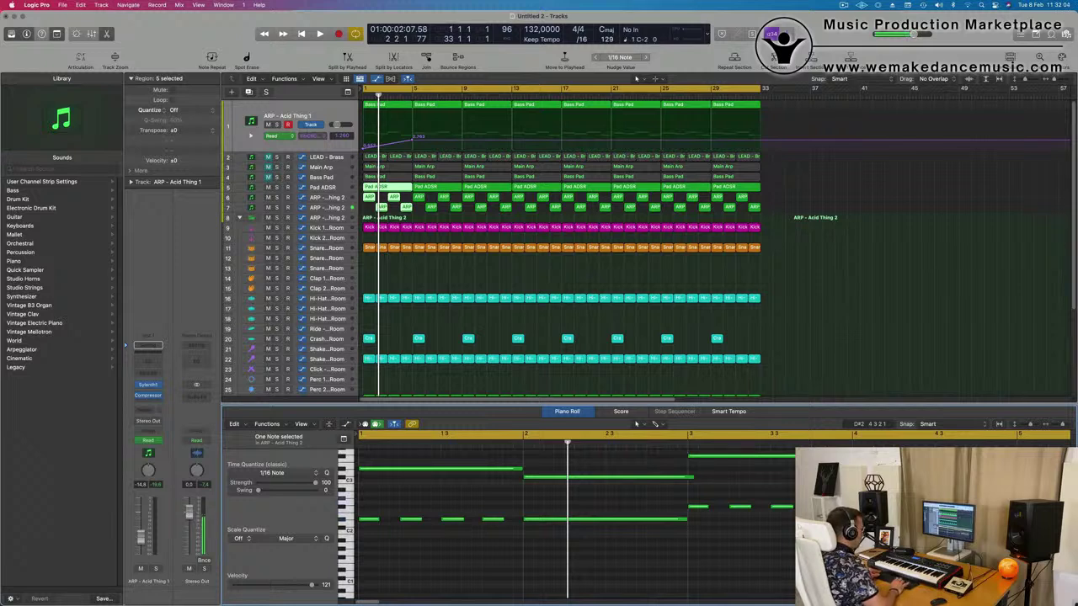
# - Play the arrangement repeatedly from the start while trying out ideas on the keyboard, and clear the region selection
pyautogui.press('space')
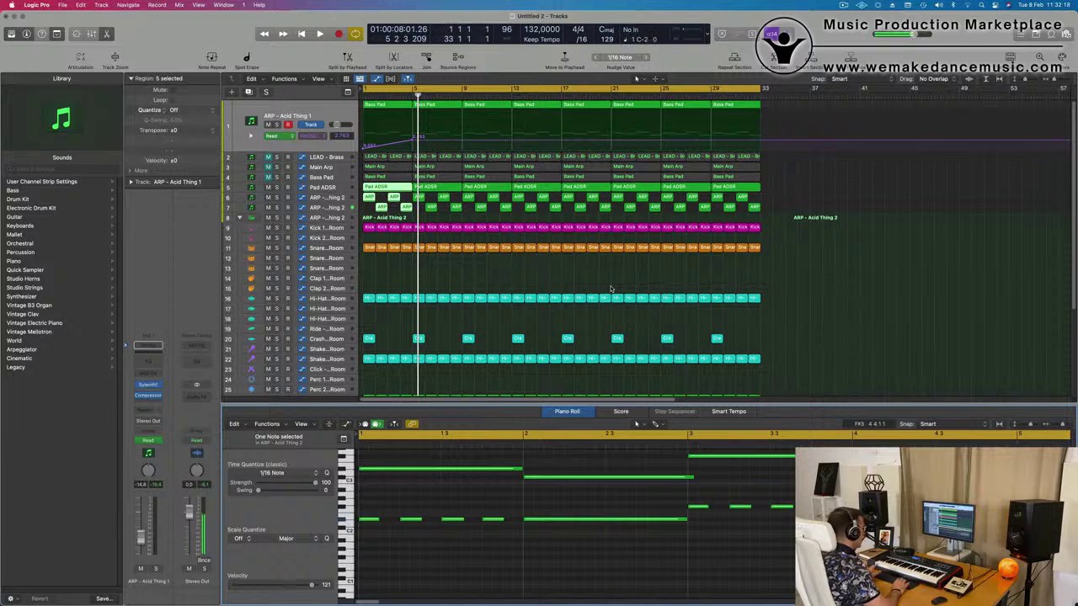
pyautogui.press('space')
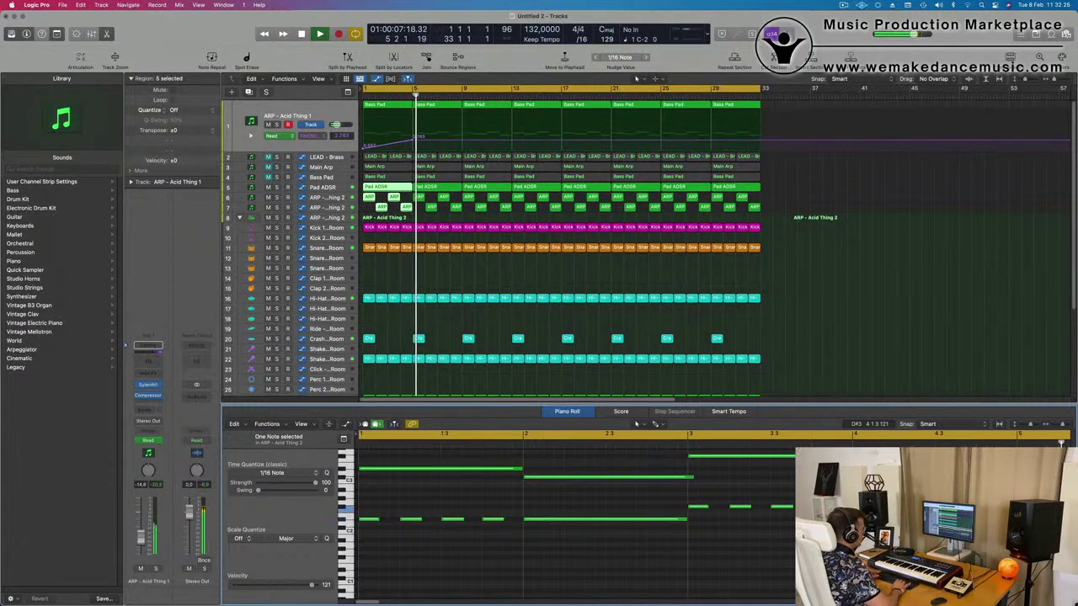
pyautogui.press('Return')
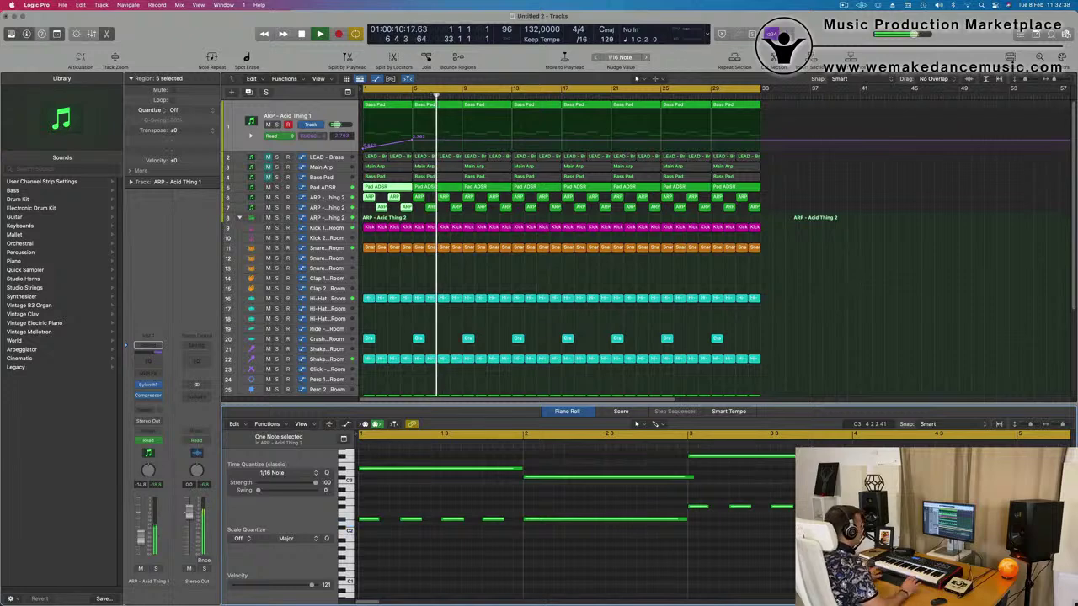
pyautogui.press('Return')
pyautogui.click(415, 272)
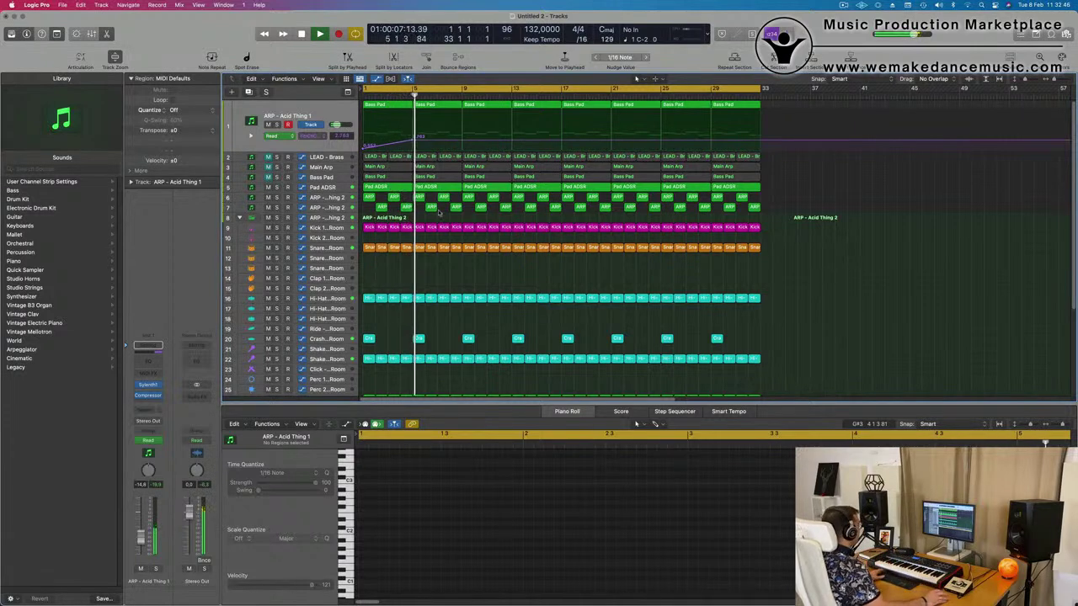
pyautogui.press('space')
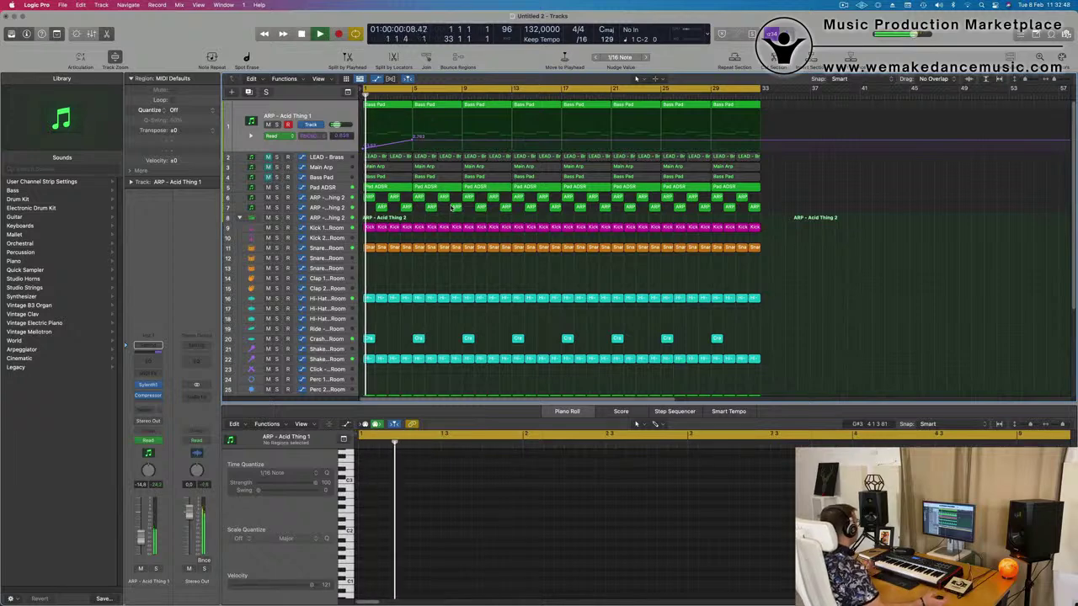
pyautogui.press('space')
pyautogui.press('space')
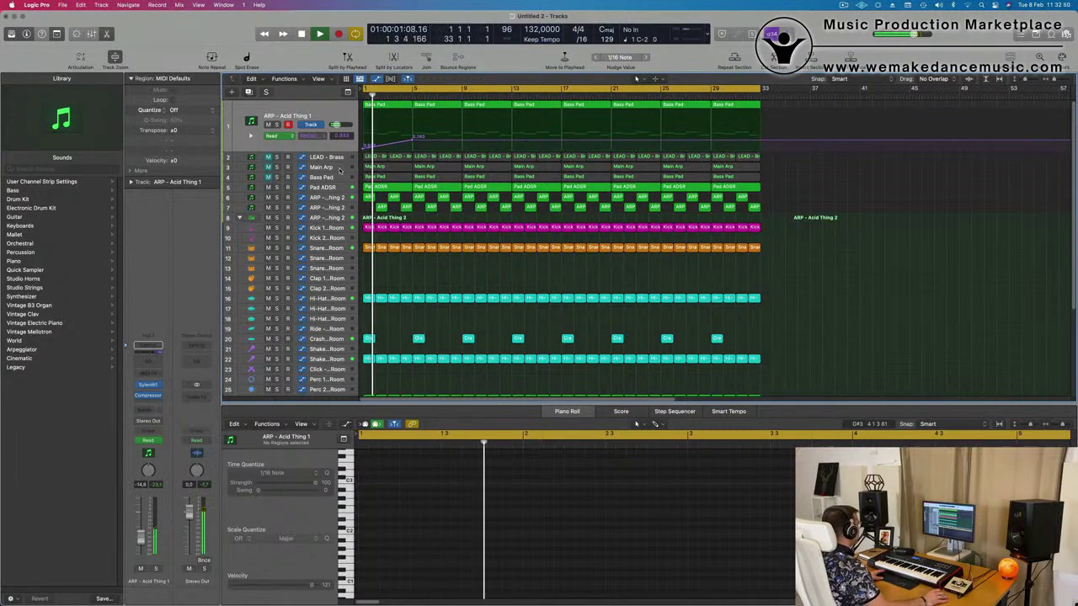
# - Unmute the LEAD - Brass track and lower its channel volume to about -7.8 dB during playback
pyautogui.click(341, 158)
pyautogui.press('Return')
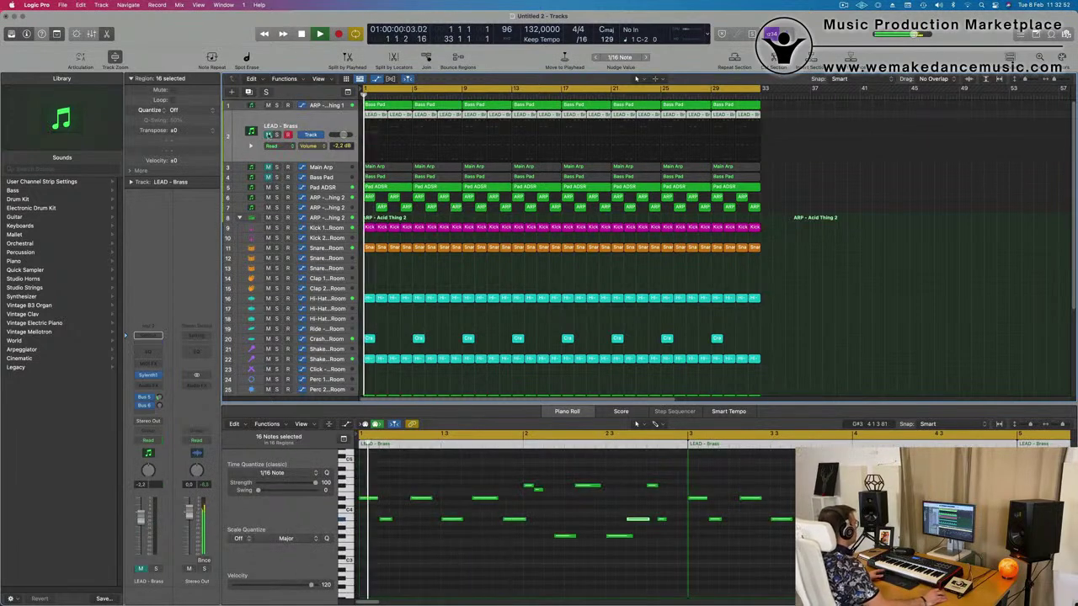
pyautogui.press('super+a')
pyautogui.press('Return')
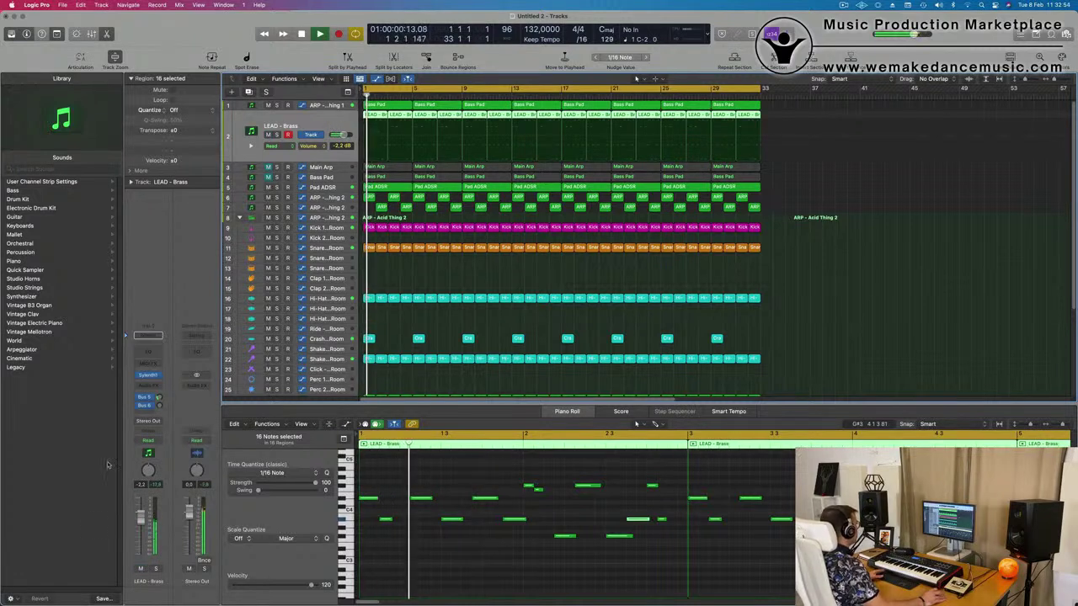
pyautogui.moveTo(141, 516); pyautogui.dragTo(143, 539)
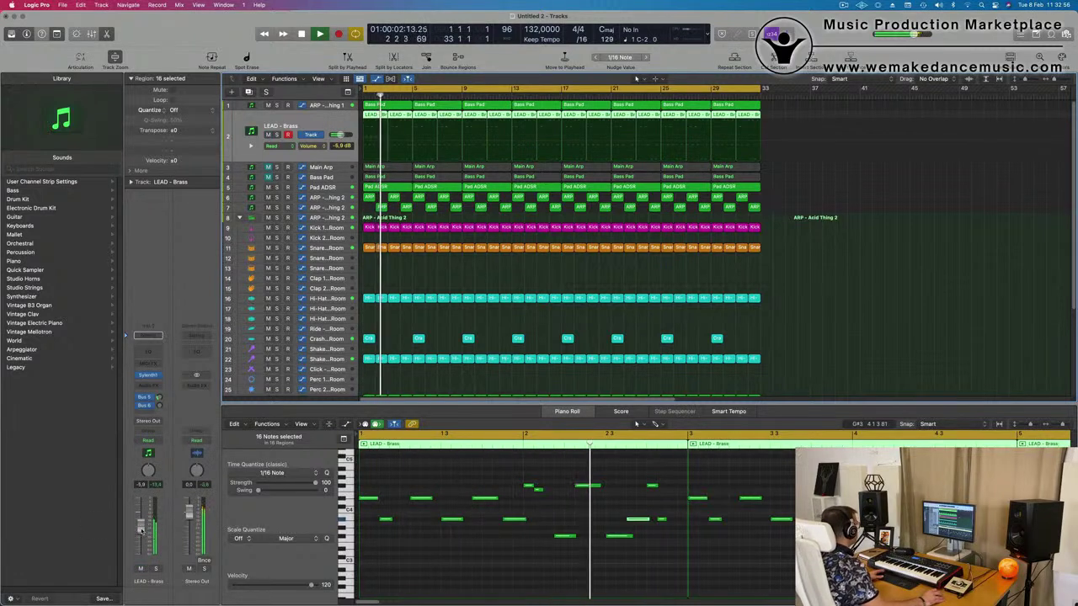
# - Open the Sylenth1 on LEAD - Brass, adjust the channel's Bus 5 and Bus 6 send levels, and replay from the start
pyautogui.click(149, 376)
pyautogui.click(159, 397)
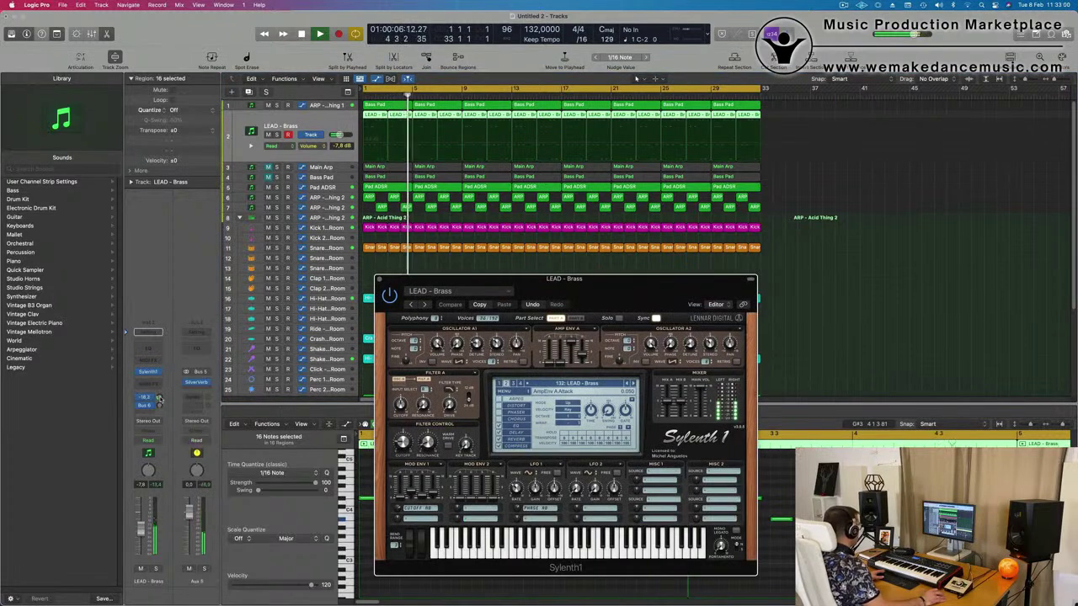
pyautogui.moveTo(160, 406)
pyautogui.mouseDown()
pyautogui.moveTo(165, 375)
pyautogui.moveTo(158, 407)
pyautogui.mouseUp()
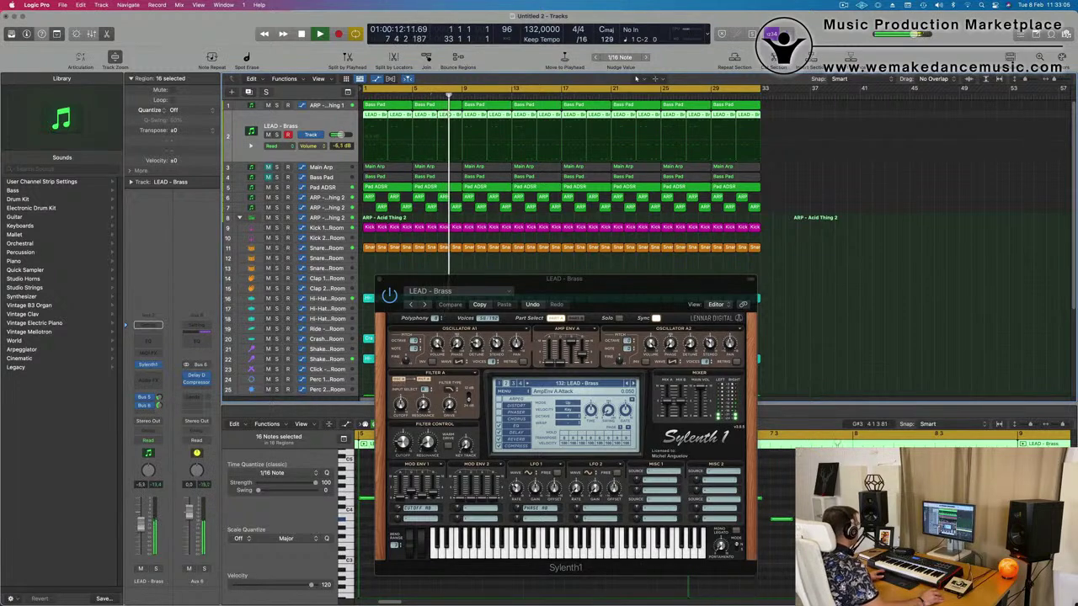
pyautogui.press('Return')
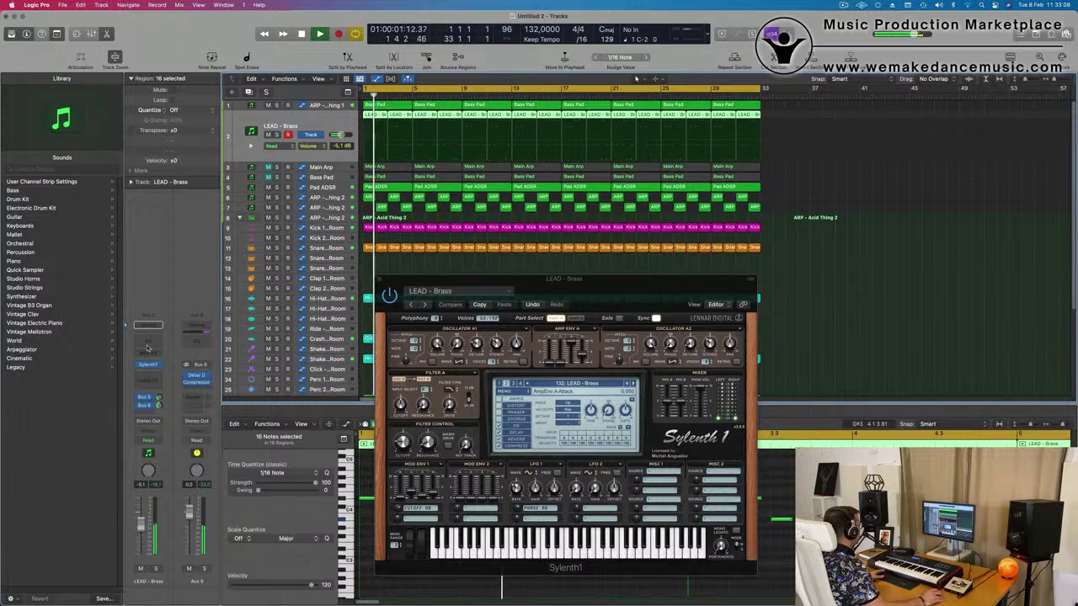
# - Insert a Channel EQ on LEAD - Brass, set its low cut just above 400 Hz, and close both plug-in windows
pyautogui.click(147, 326)
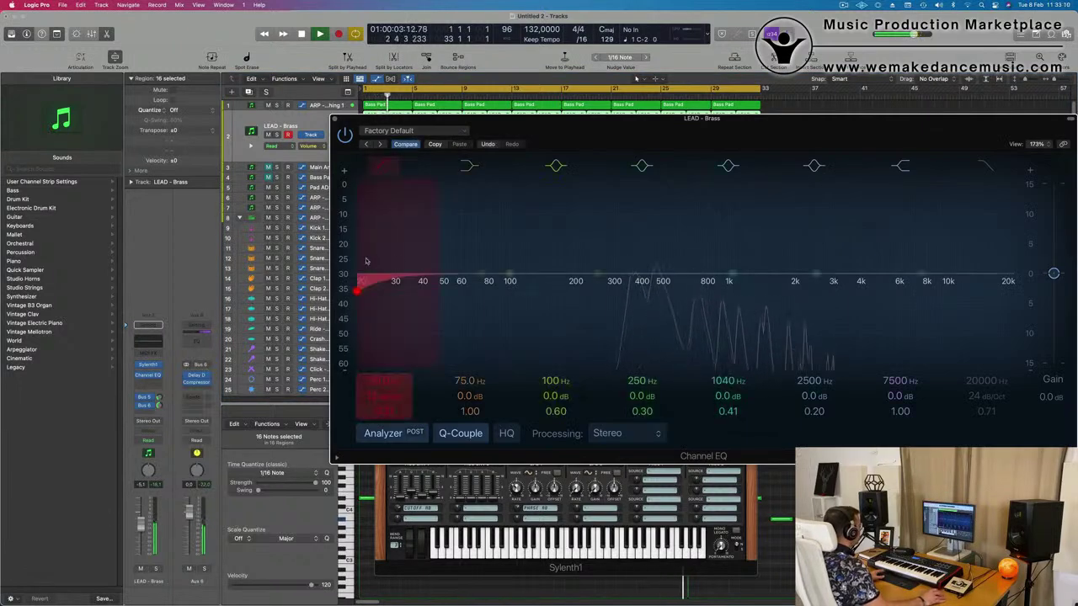
pyautogui.moveTo(365, 261); pyautogui.dragTo(631, 212)
pyautogui.moveTo(516, 228); pyautogui.dragTo(544, 229)
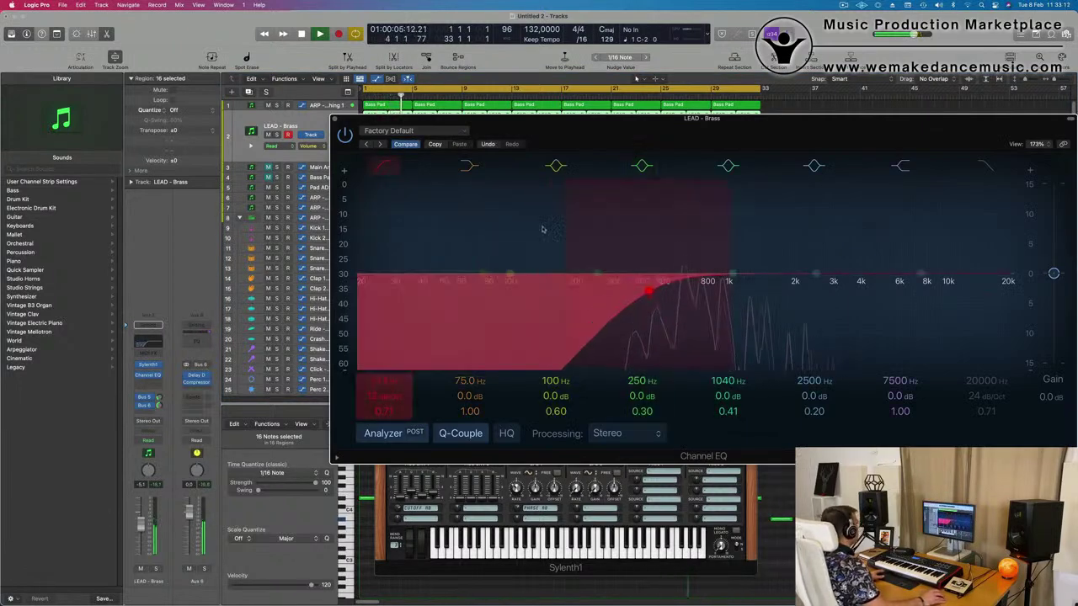
pyautogui.click(334, 119)
pyautogui.press('Return')
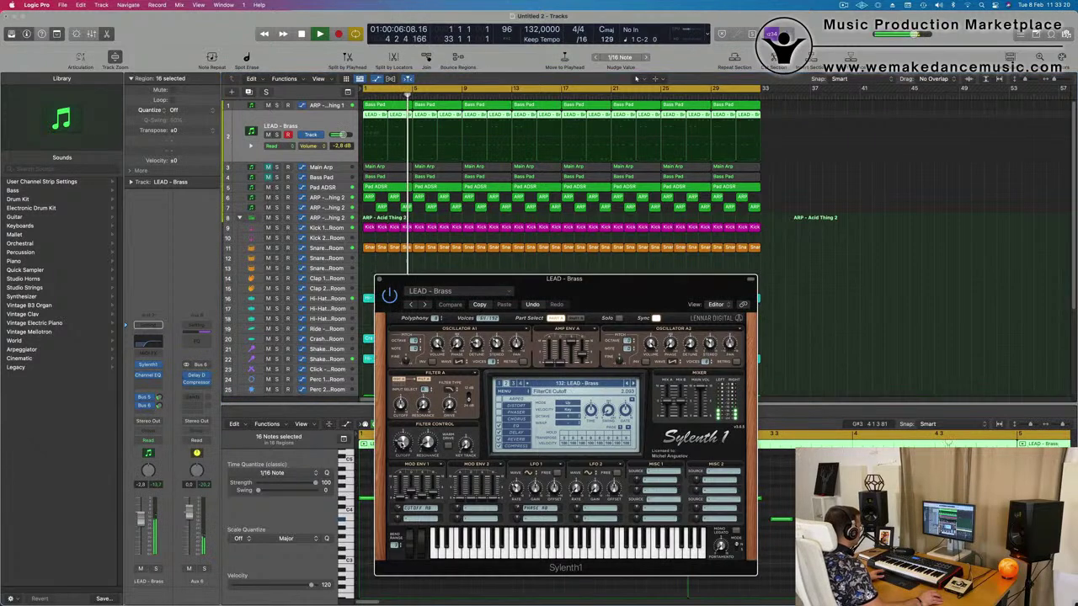
pyautogui.click(380, 279)
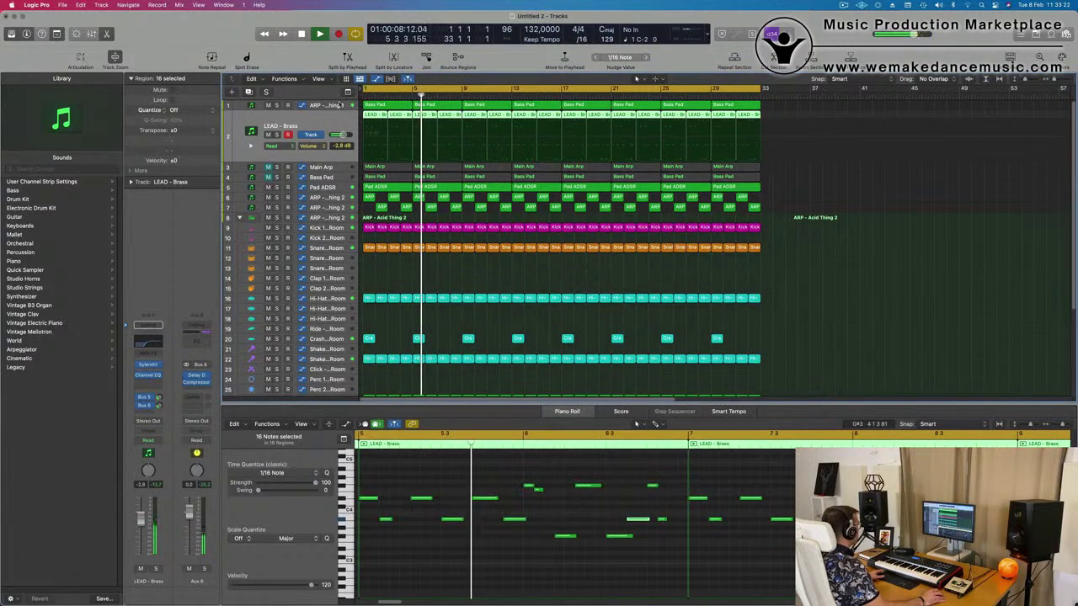
# - Reshape the filter cutoff automation on ARP - Acid Thing 1 to reach about 1.8 at bar 5 and about 0.84 at bar 9
pyautogui.click(320, 108)
pyautogui.press('Return')
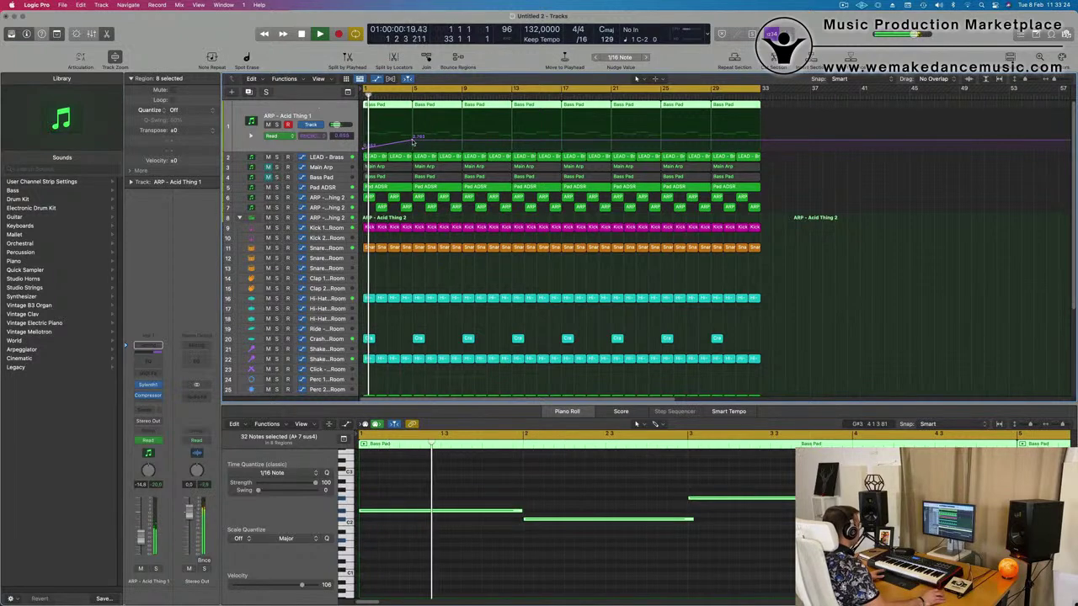
pyautogui.moveTo(413, 140); pyautogui.dragTo(413, 143)
pyautogui.click(463, 147)
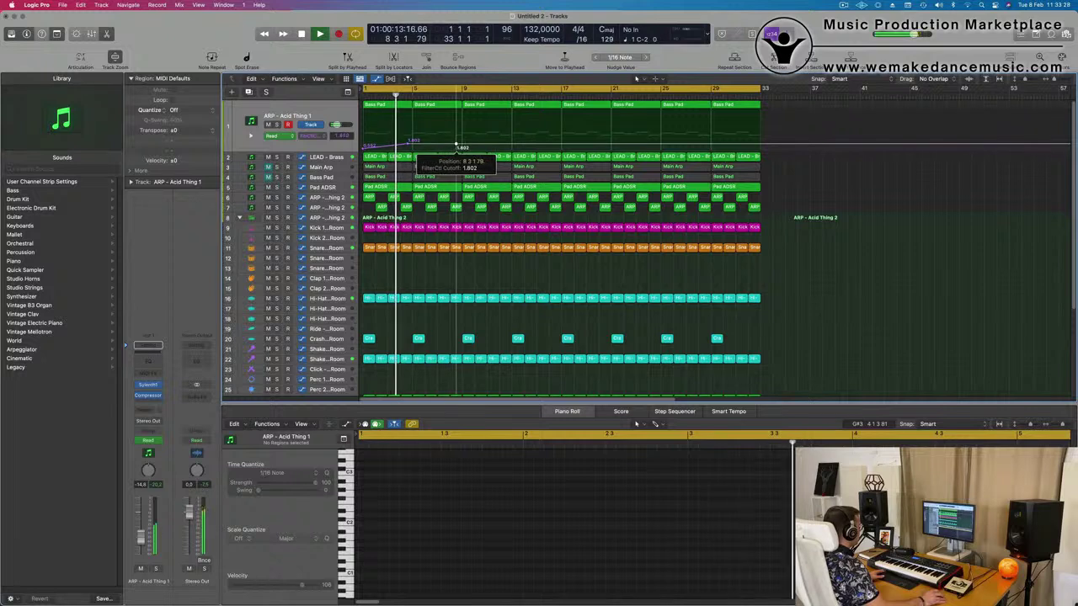
pyautogui.moveTo(462, 148); pyautogui.dragTo(416, 141)
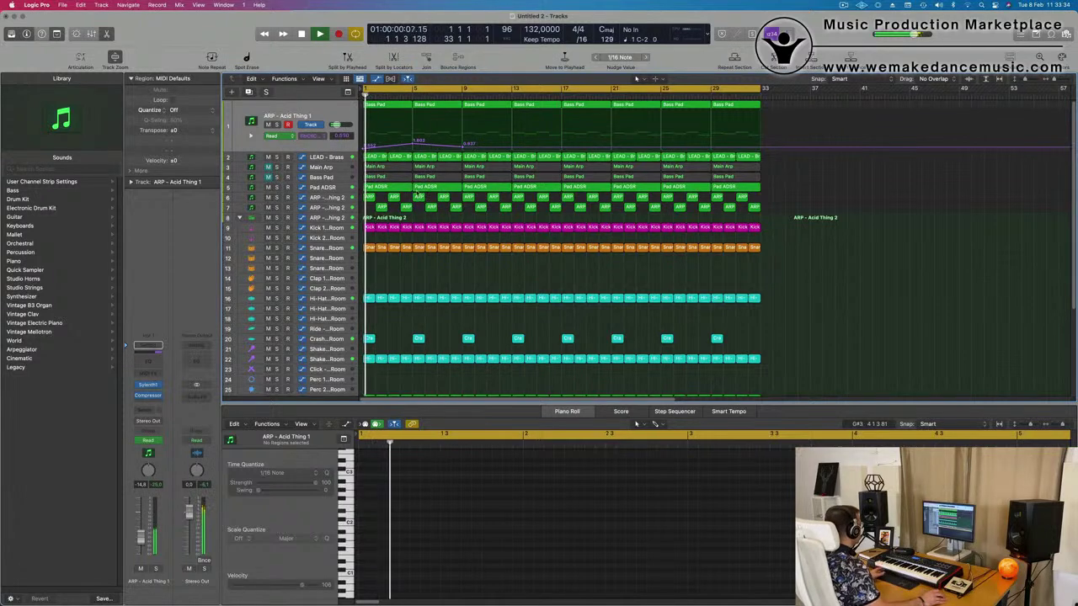
# - Check the Pad ADSR track, and lower the LEAD - Brass channel volume to about -6.8 dB during playback
pyautogui.click(339, 187)
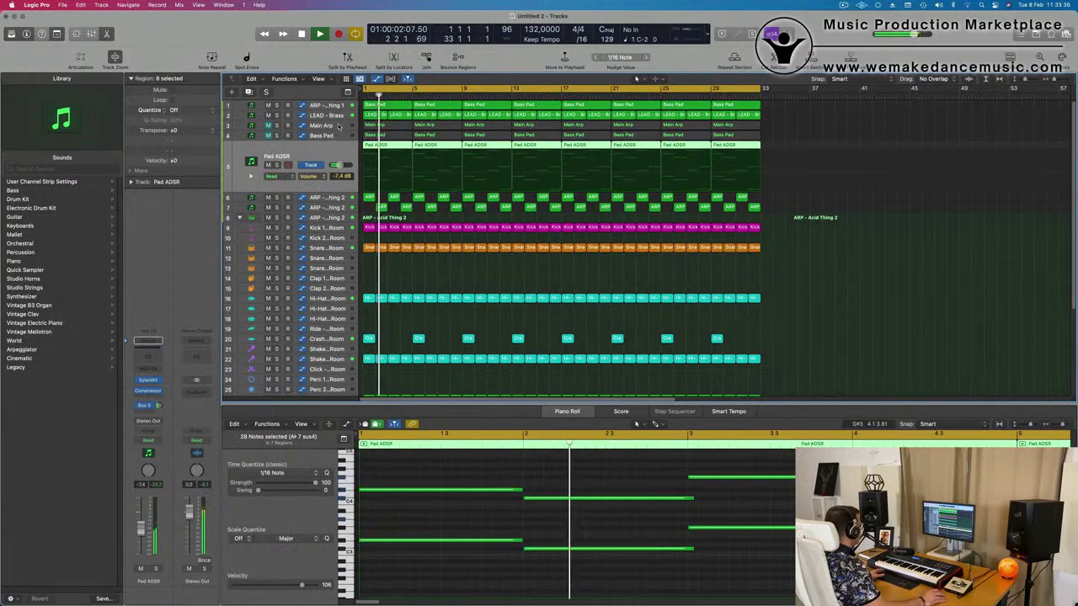
pyautogui.click(241, 115)
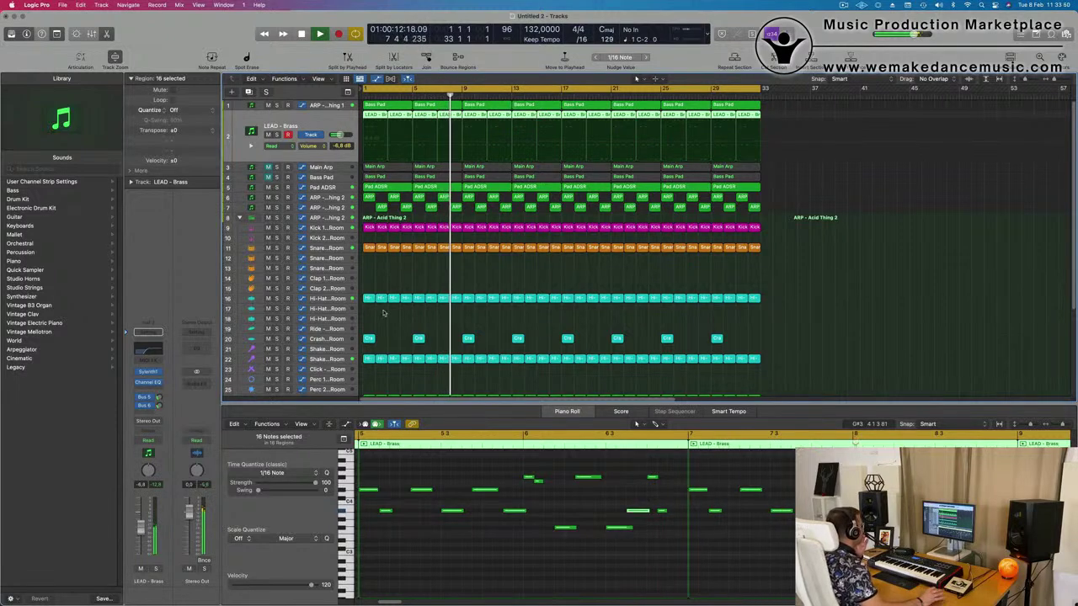
# - Unmute the Main Arp track, replay from the start, lower its channel volume to -19.5 dB, and clear the region selection
pyautogui.click(333, 167)
pyautogui.press('Return')
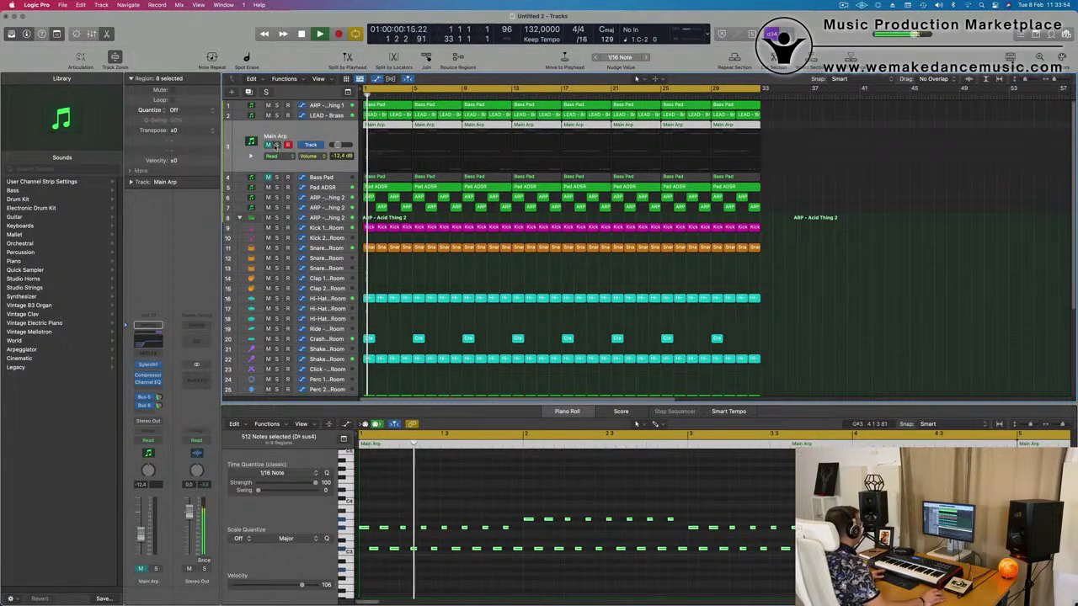
pyautogui.click(276, 145)
pyautogui.click(277, 145)
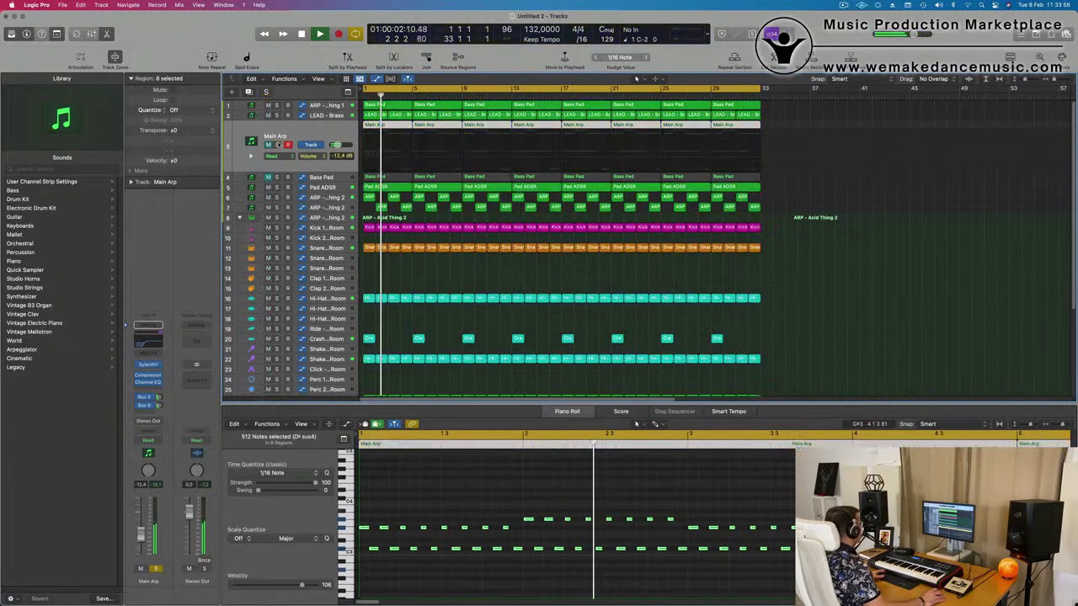
pyautogui.press('Return')
pyautogui.press('Return')
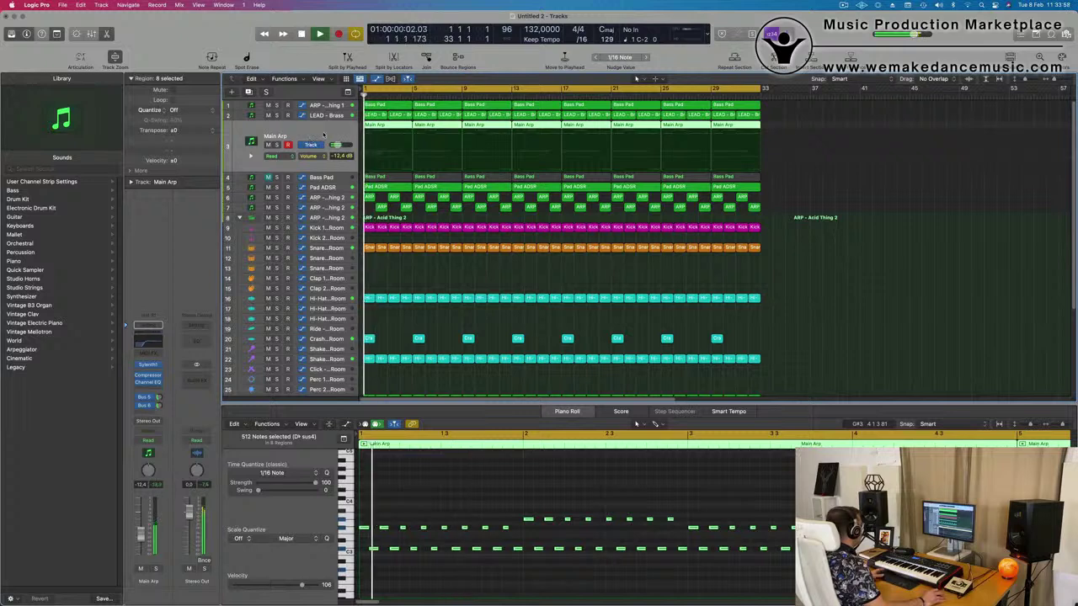
pyautogui.press('Return')
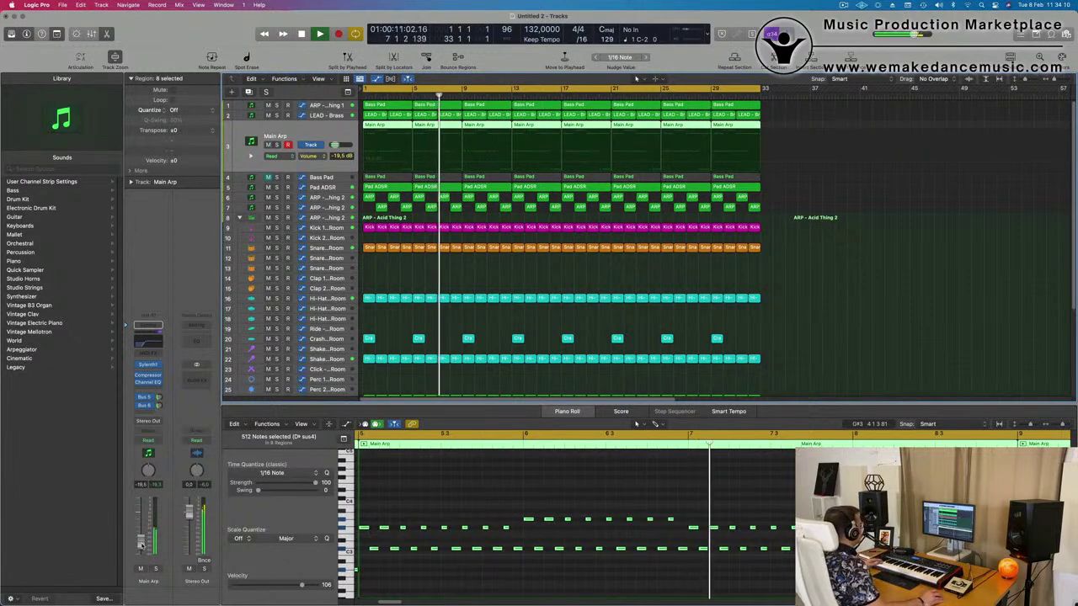
pyautogui.click(926, 302)
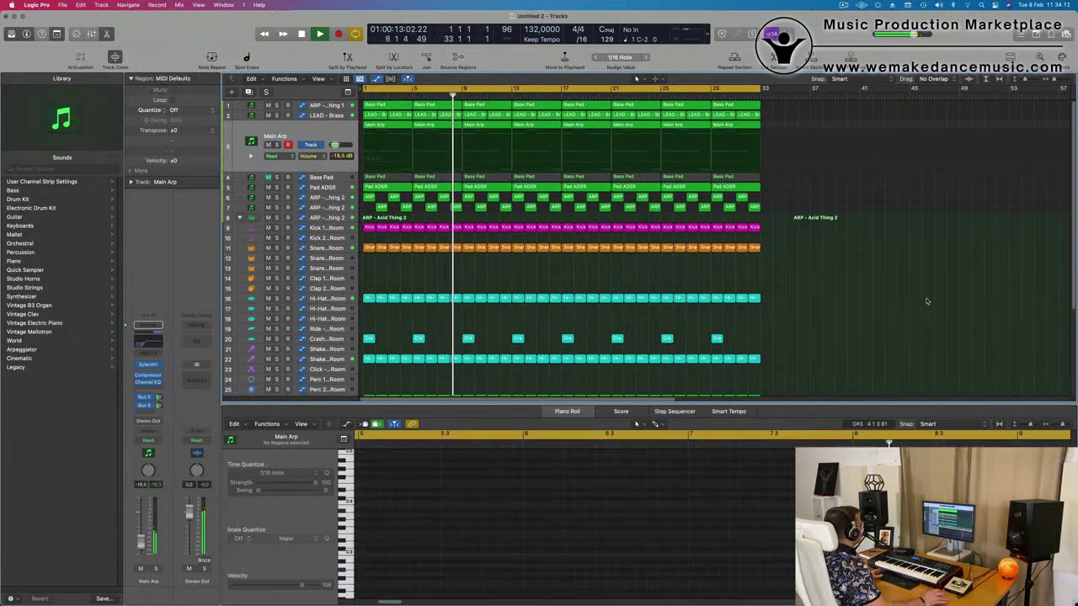
# - Unmute the Bass Pad track, replay from the start, and open its Sylenth1 instrument
pyautogui.click(328, 177)
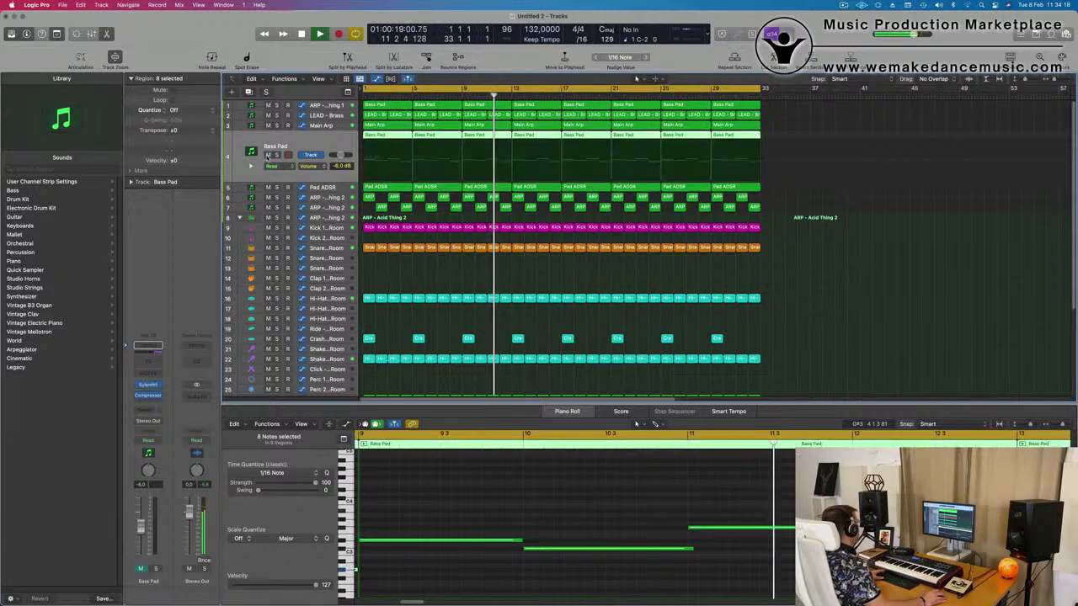
pyautogui.press('Return')
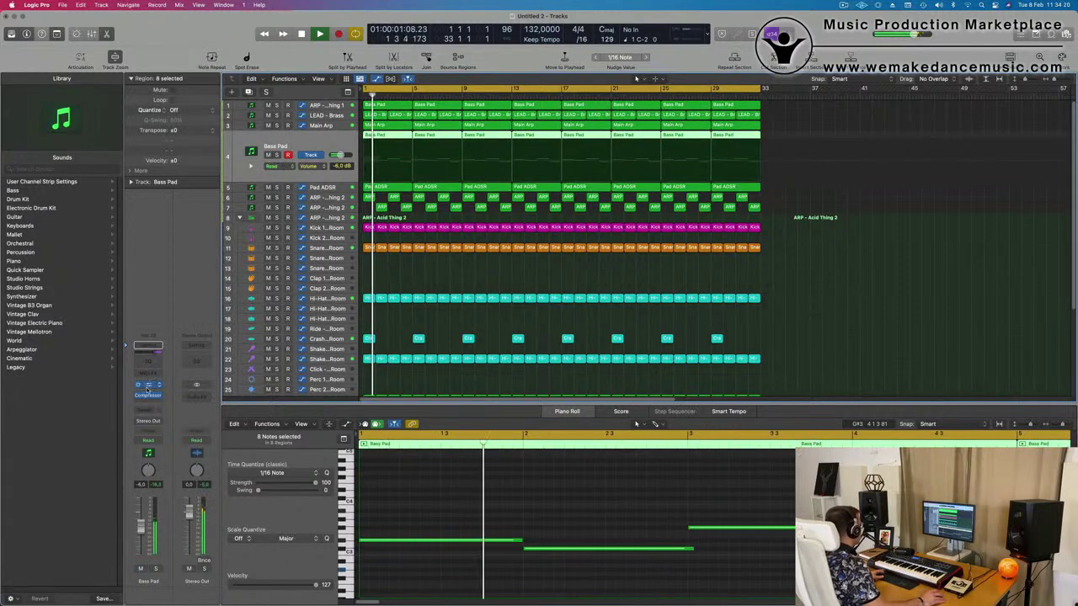
pyautogui.click(148, 385)
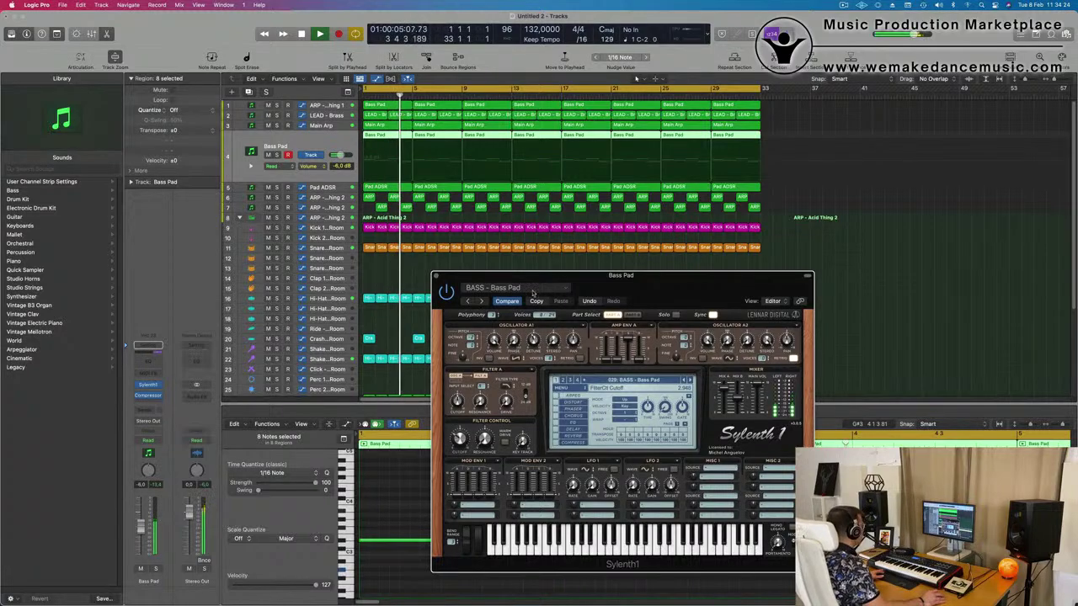
pyautogui.moveTo(711, 284); pyautogui.dragTo(577, 293)
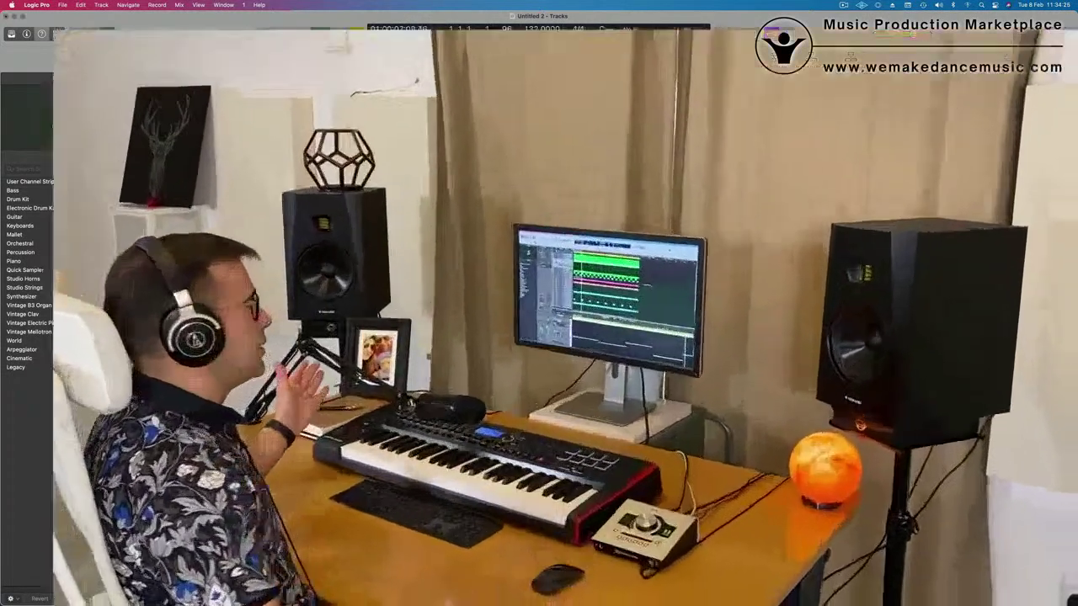